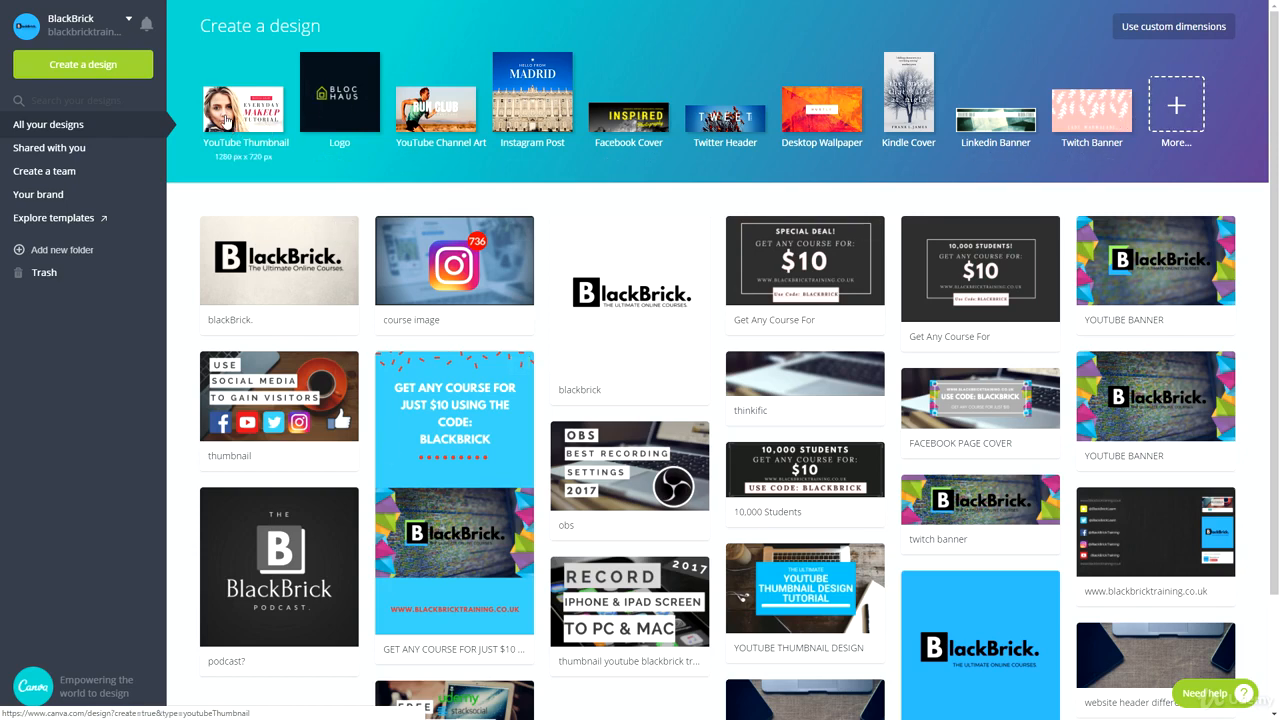
- Create a blank YouTube Thumbnail design from the Social Media & Email Headers formats
left_click(1188, 100)
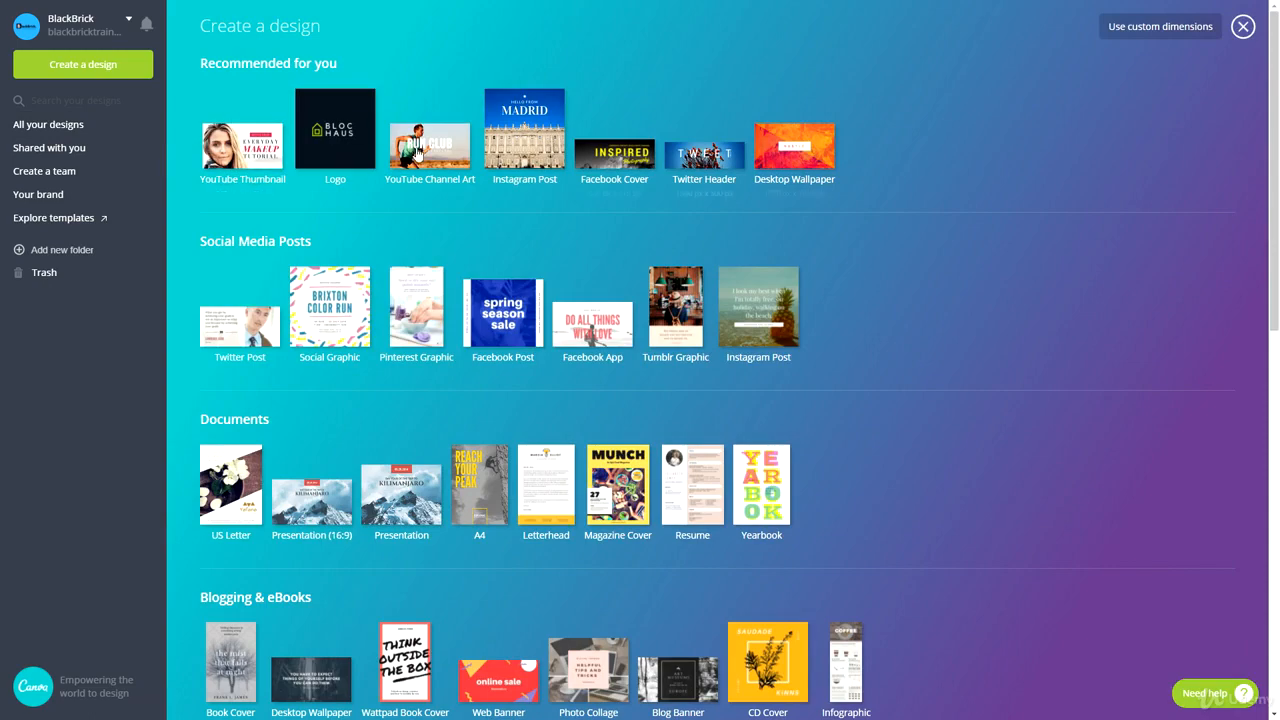
scroll(380, 250, "down", 3)
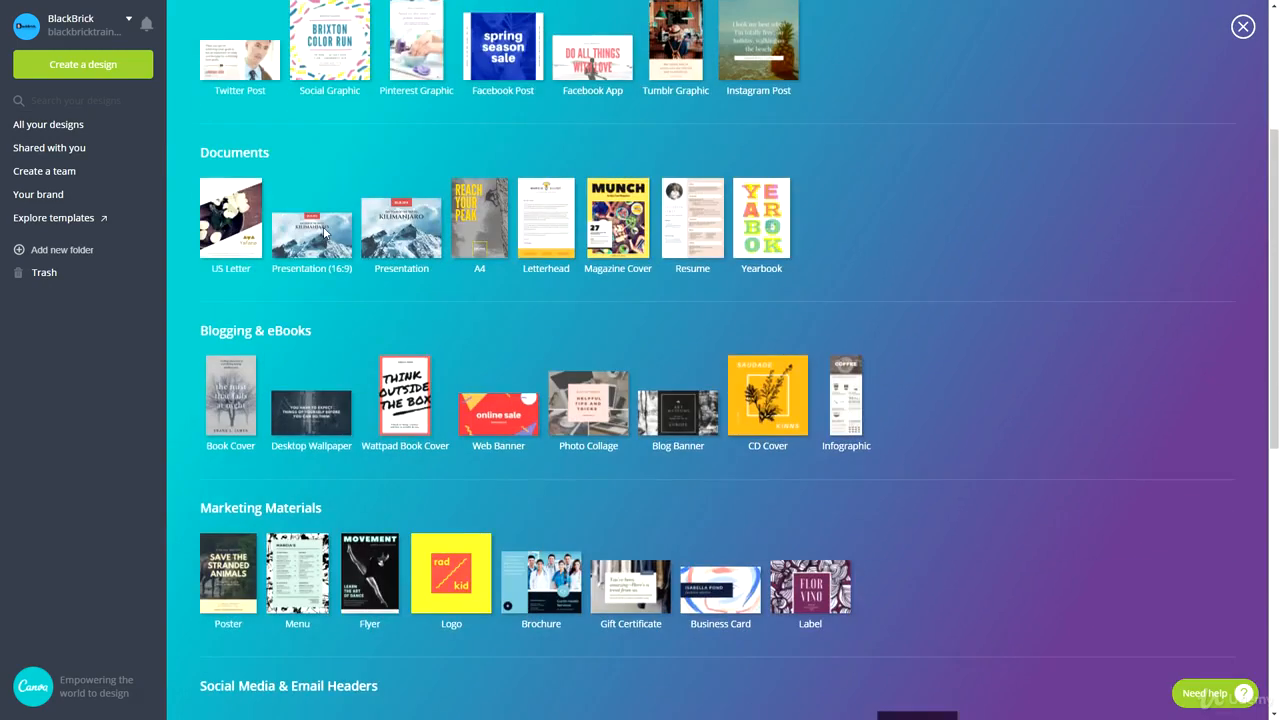
scroll(410, 323, "up", 3)
scroll(410, 323, "down", 8)
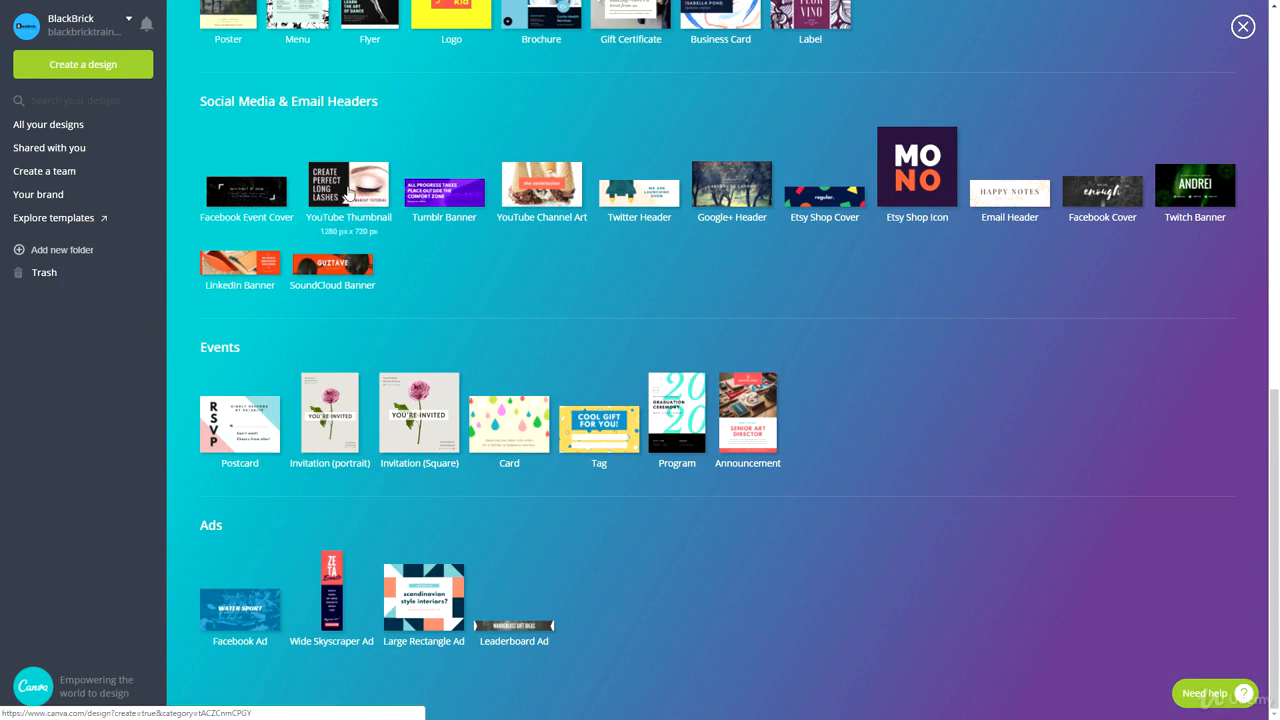
left_click(351, 188)
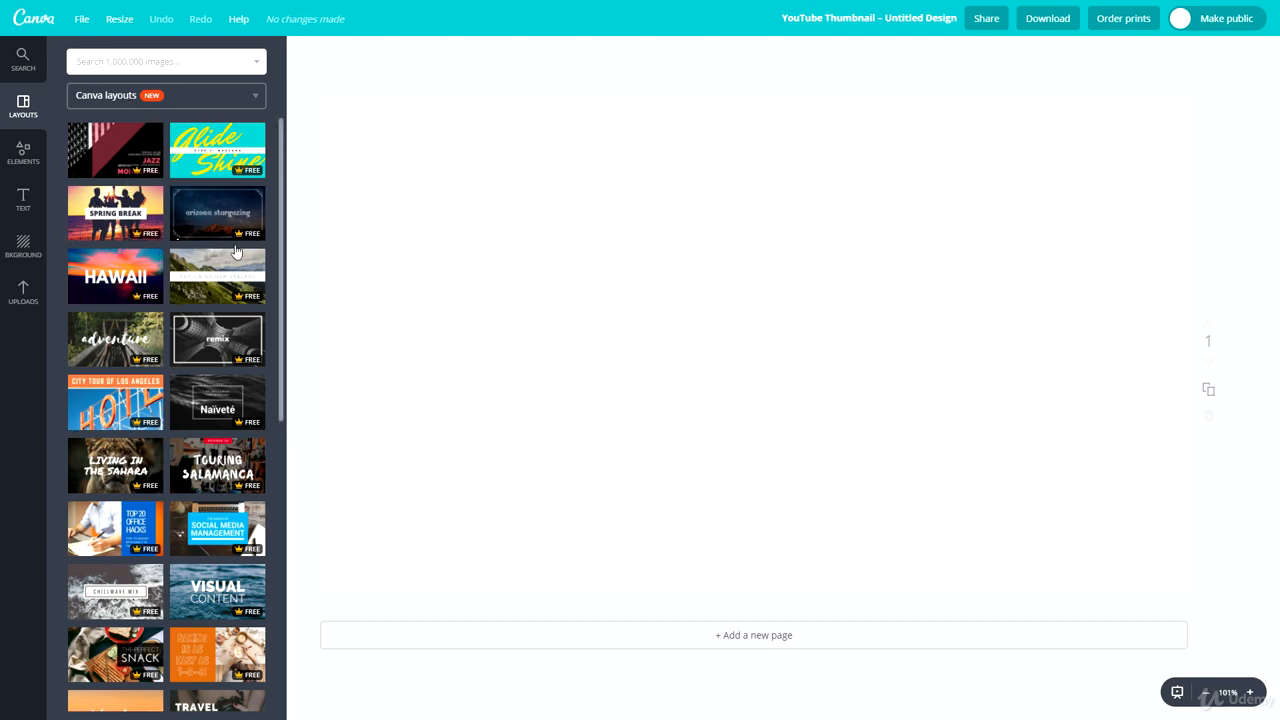
- Look through the ready-made thumbnail layouts and the elements, text, background and uploads collections
scroll(237, 253, "down", 5)
scroll(166, 291, "down", 10)
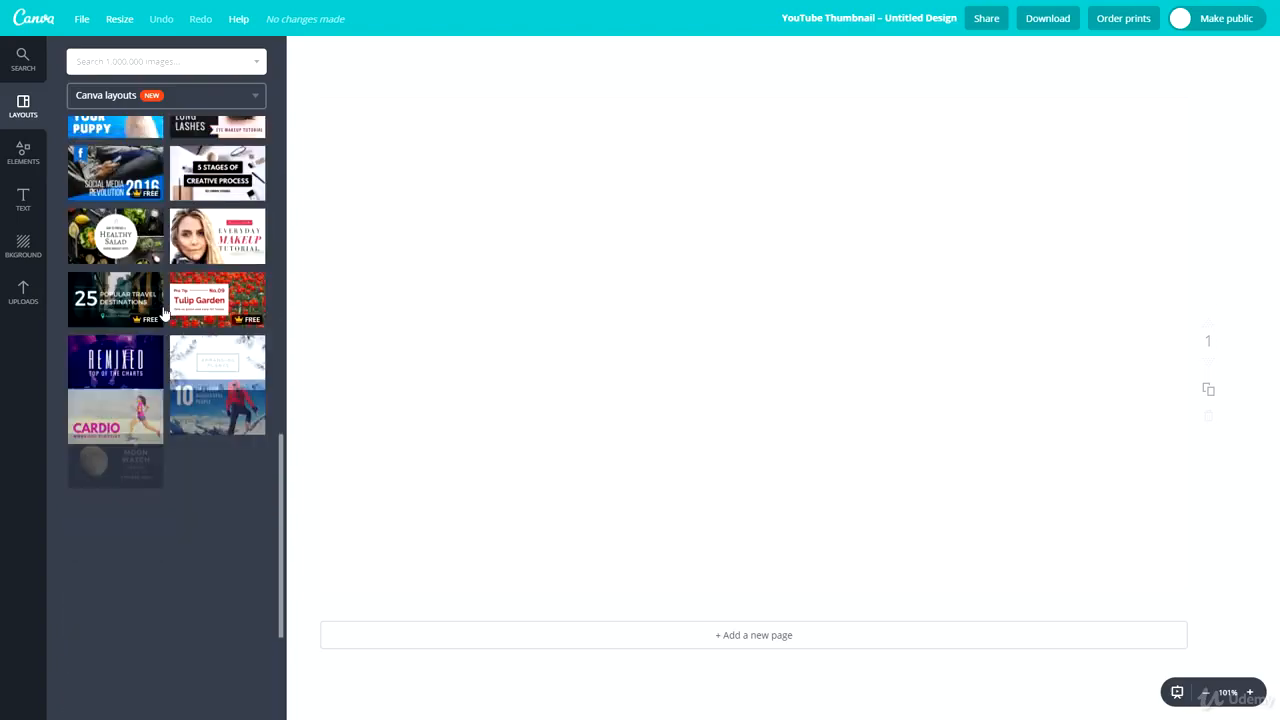
scroll(171, 332, "down", 10)
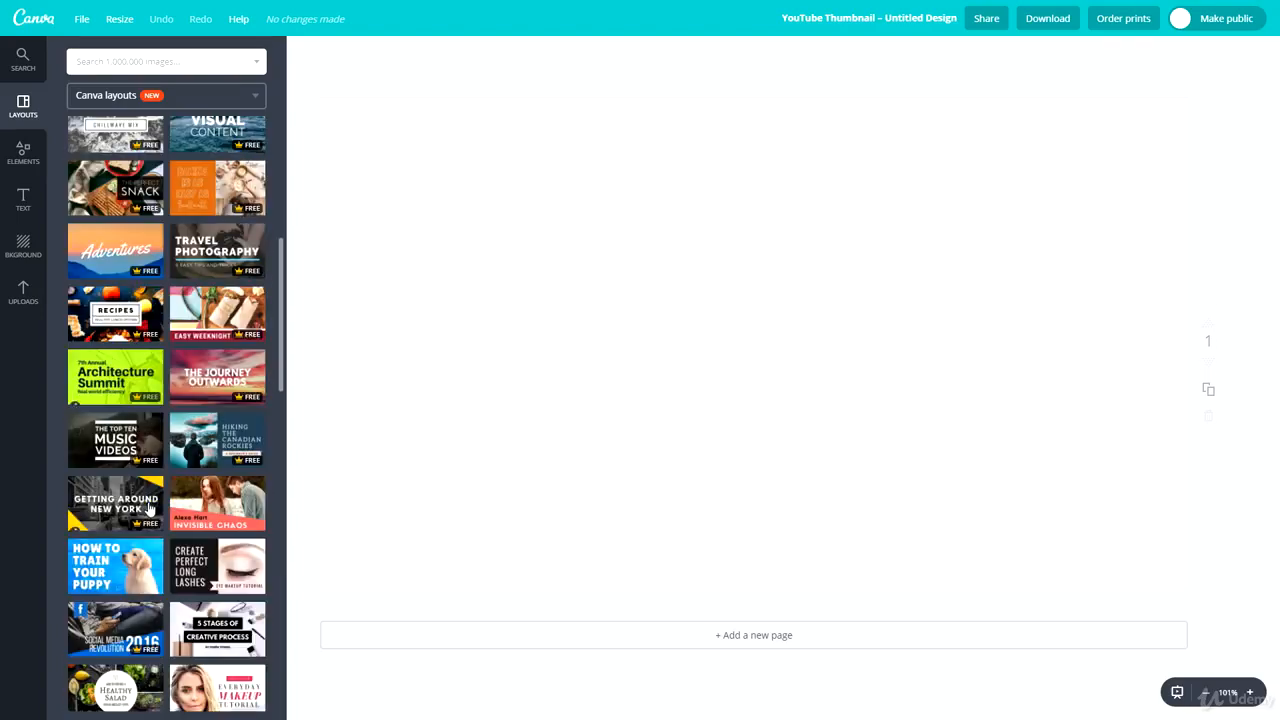
scroll(162, 477, "up", 10)
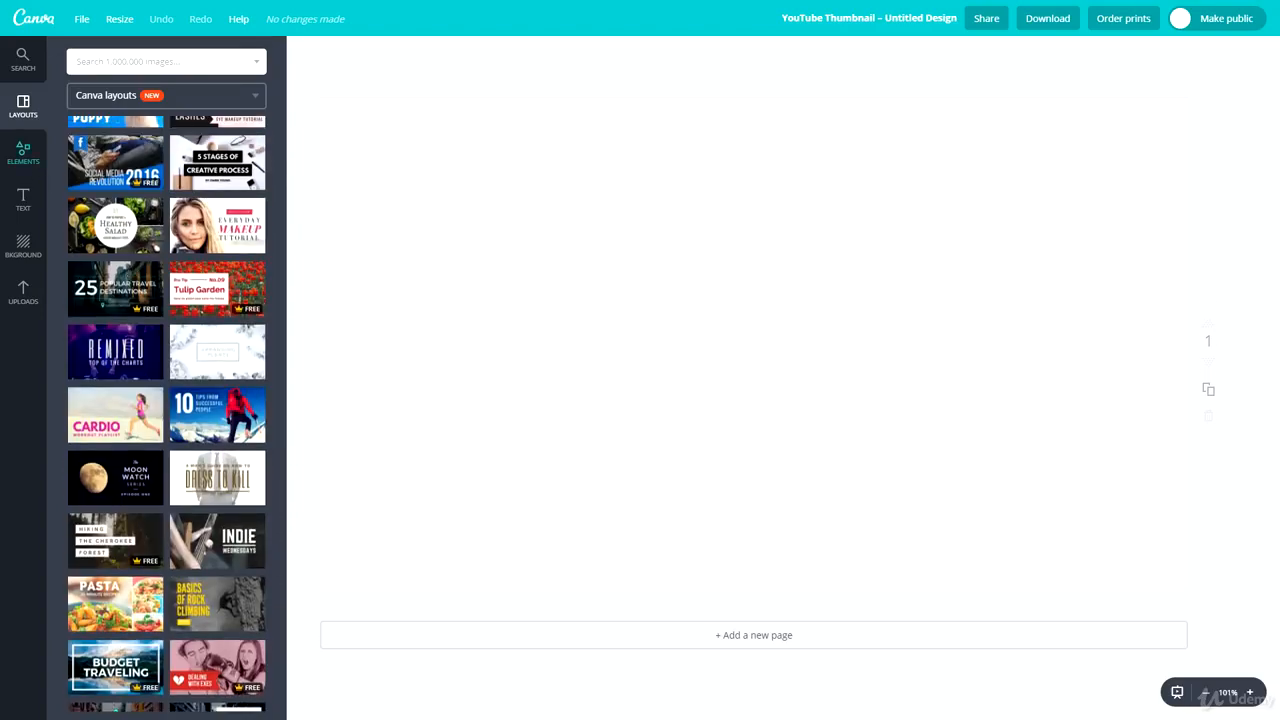
left_click(23, 155)
left_click(23, 200)
left_click(26, 245)
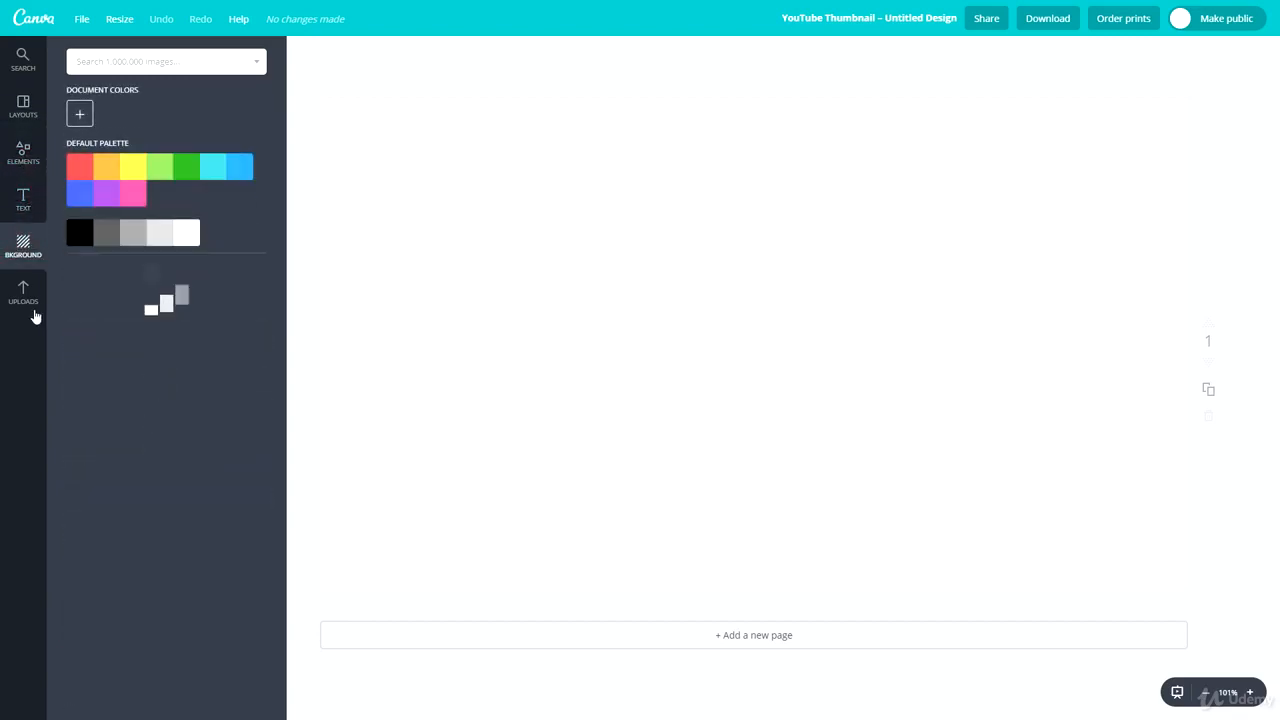
left_click(24, 295)
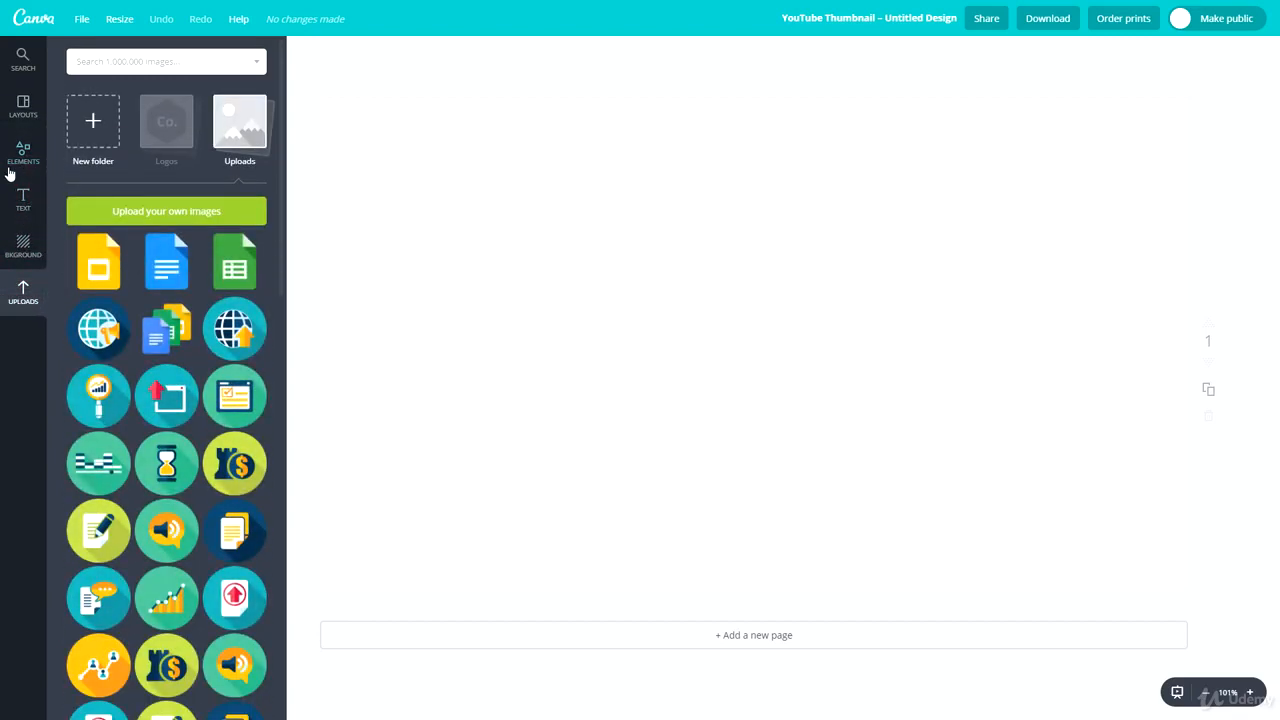
left_click(27, 114)
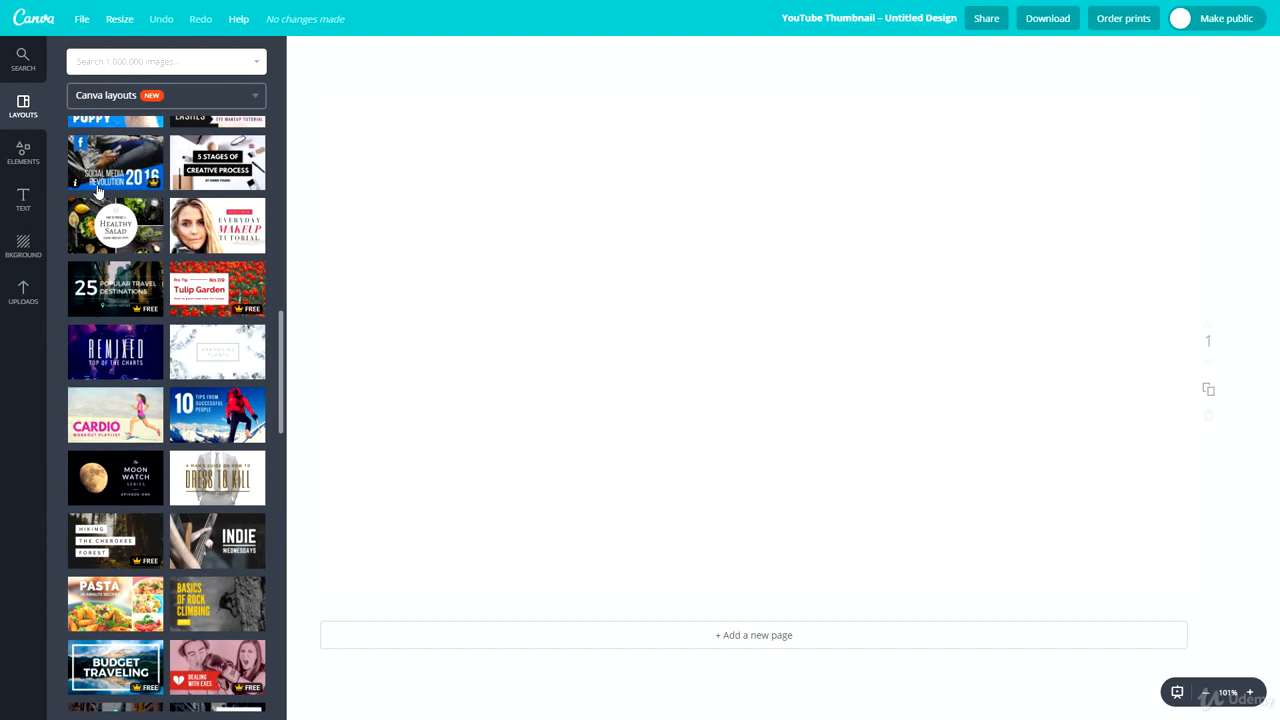
- Examine the range of Canva thumbnail layouts, comparing their photo and title designs
scroll(160, 320, "up", 10)
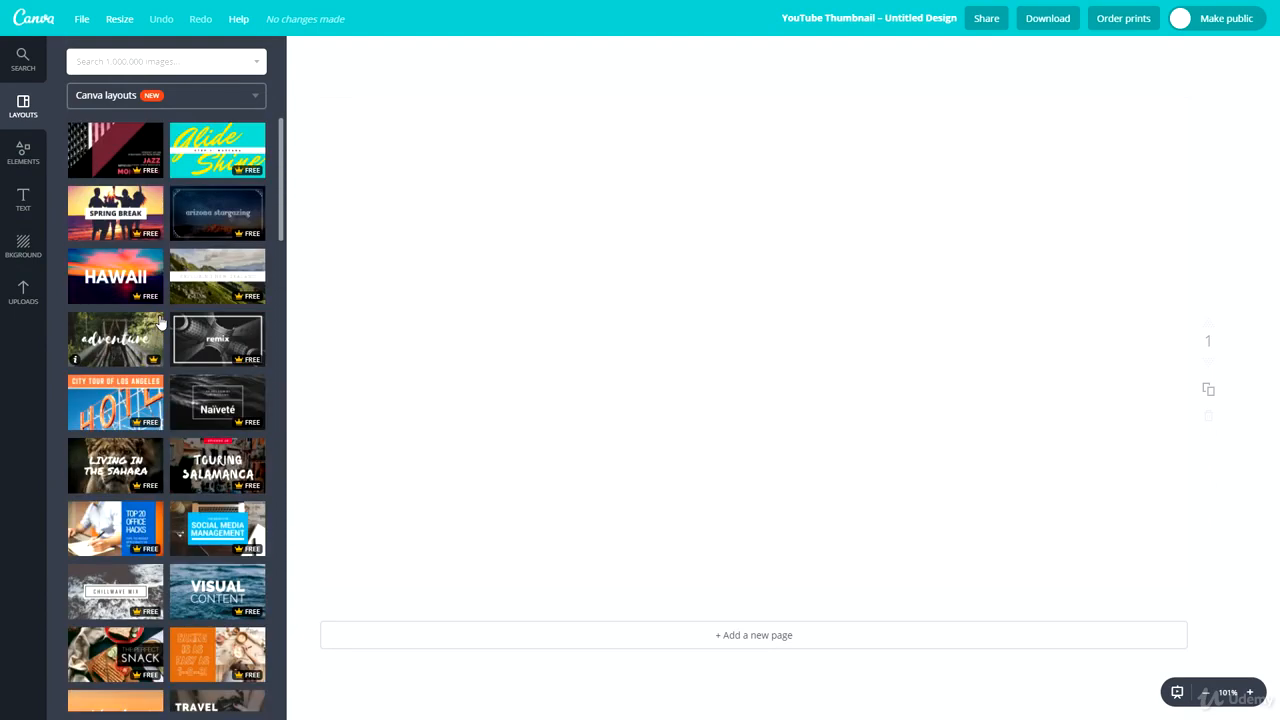
scroll(142, 364, "down", 5)
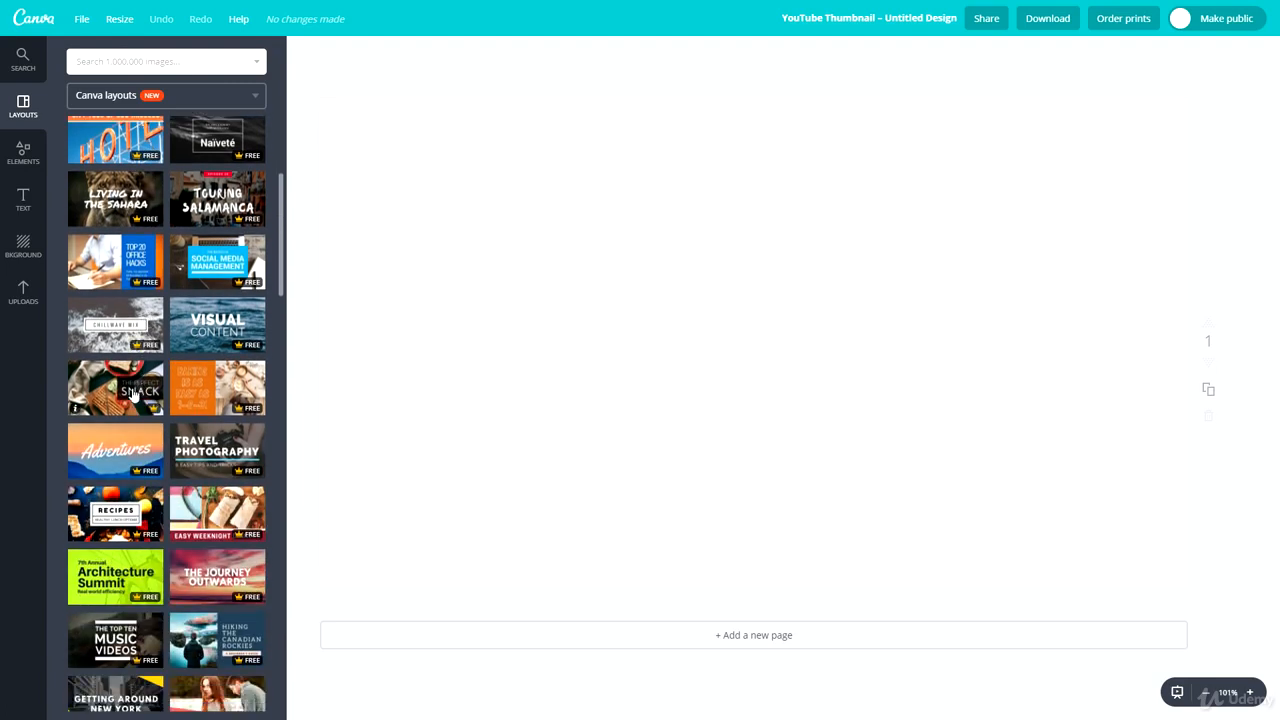
scroll(121, 426, "down", 1)
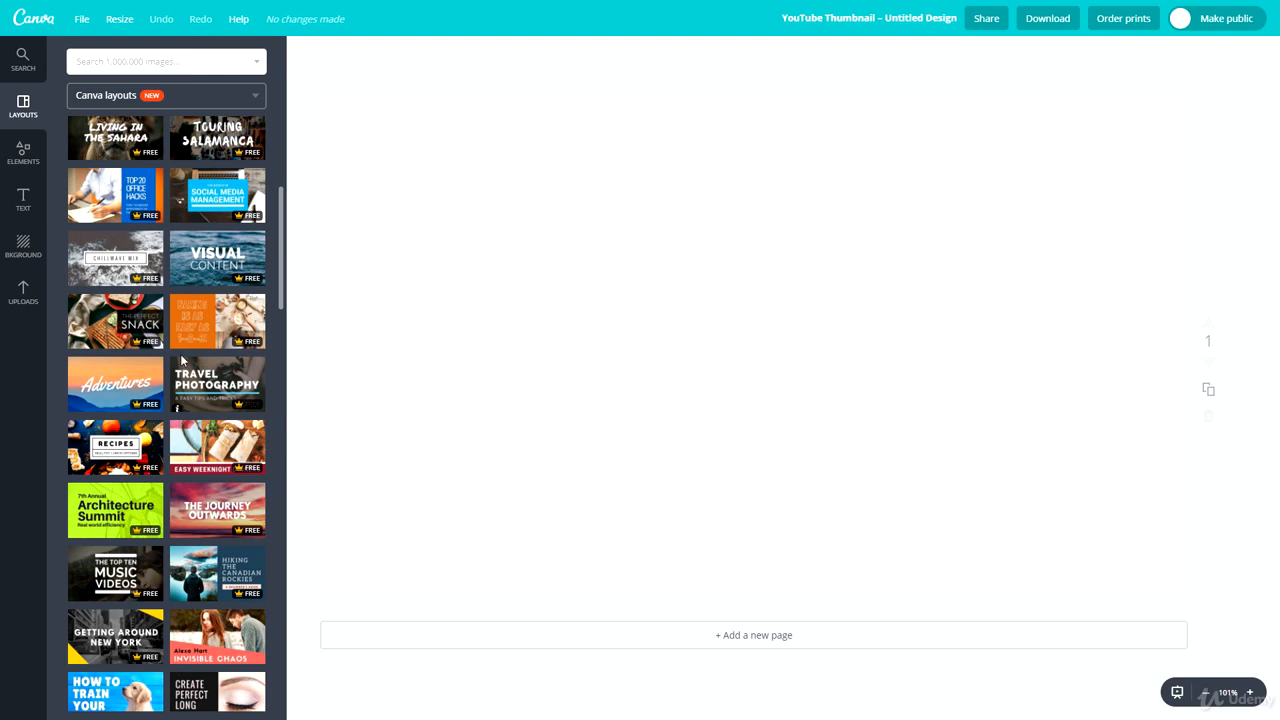
scroll(188, 350, "down", 4)
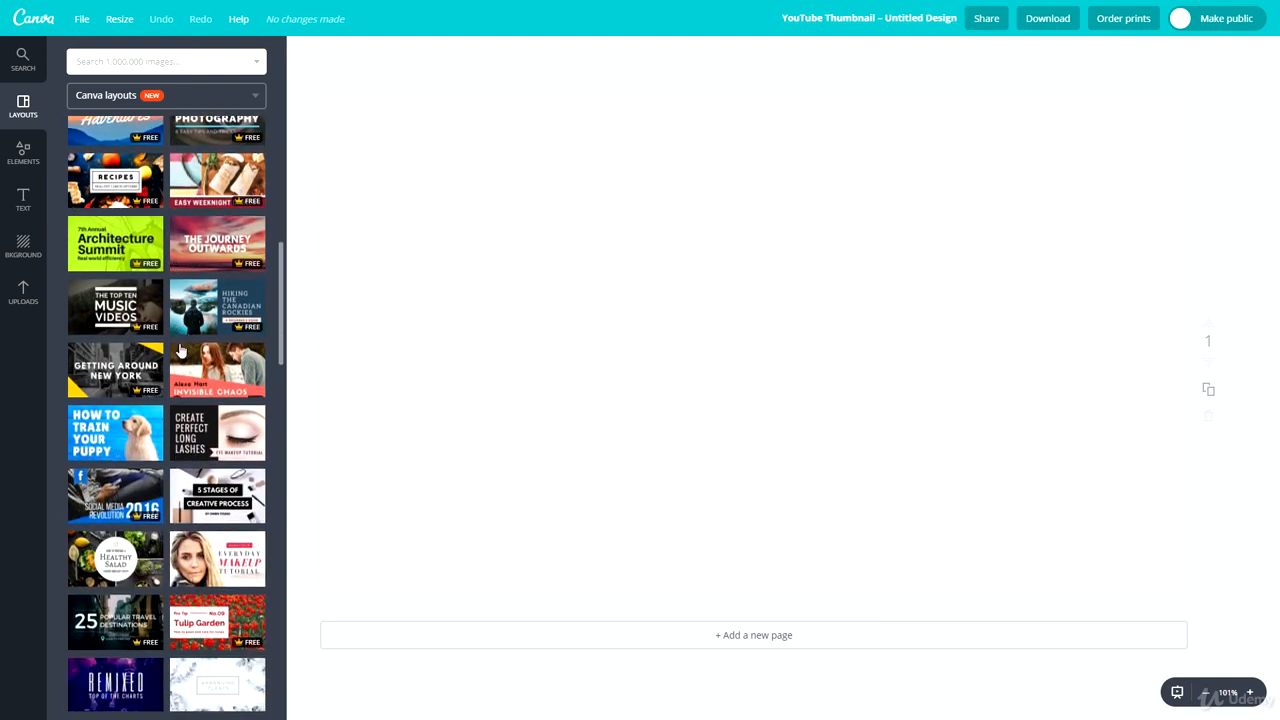
scroll(122, 365, "down", 2)
scroll(125, 362, "down", 4)
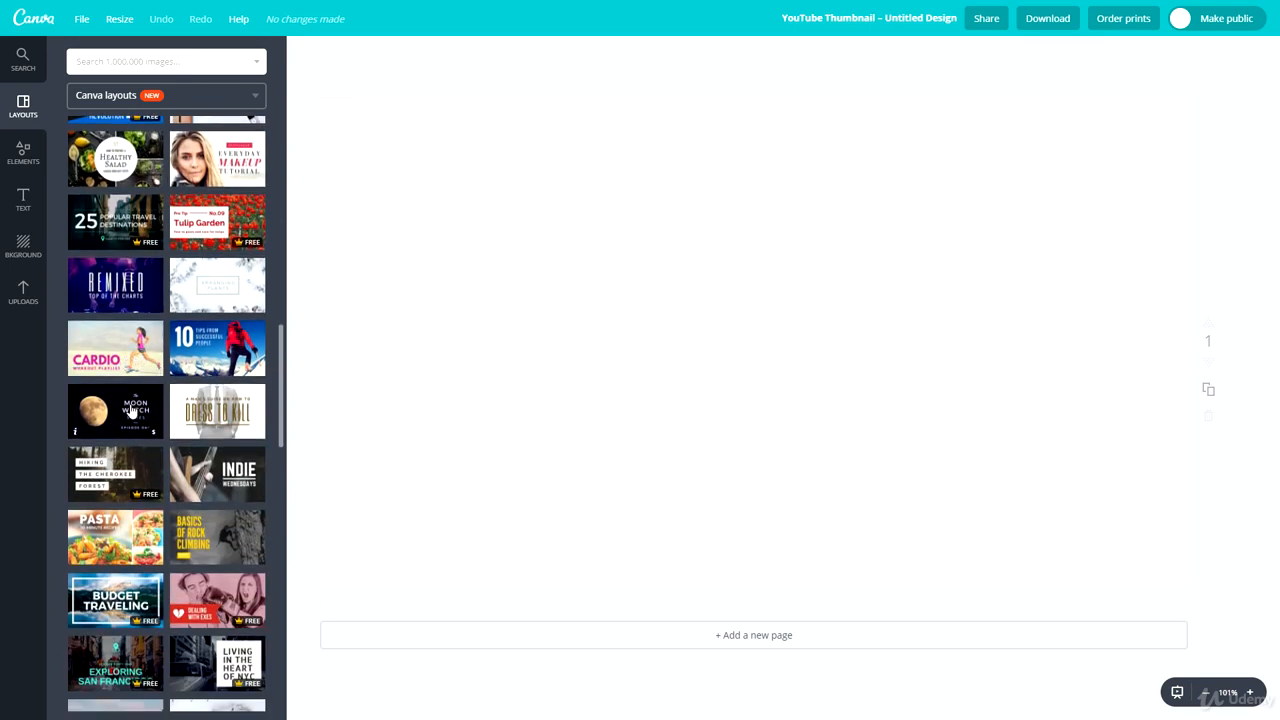
scroll(150, 420, "down", 4)
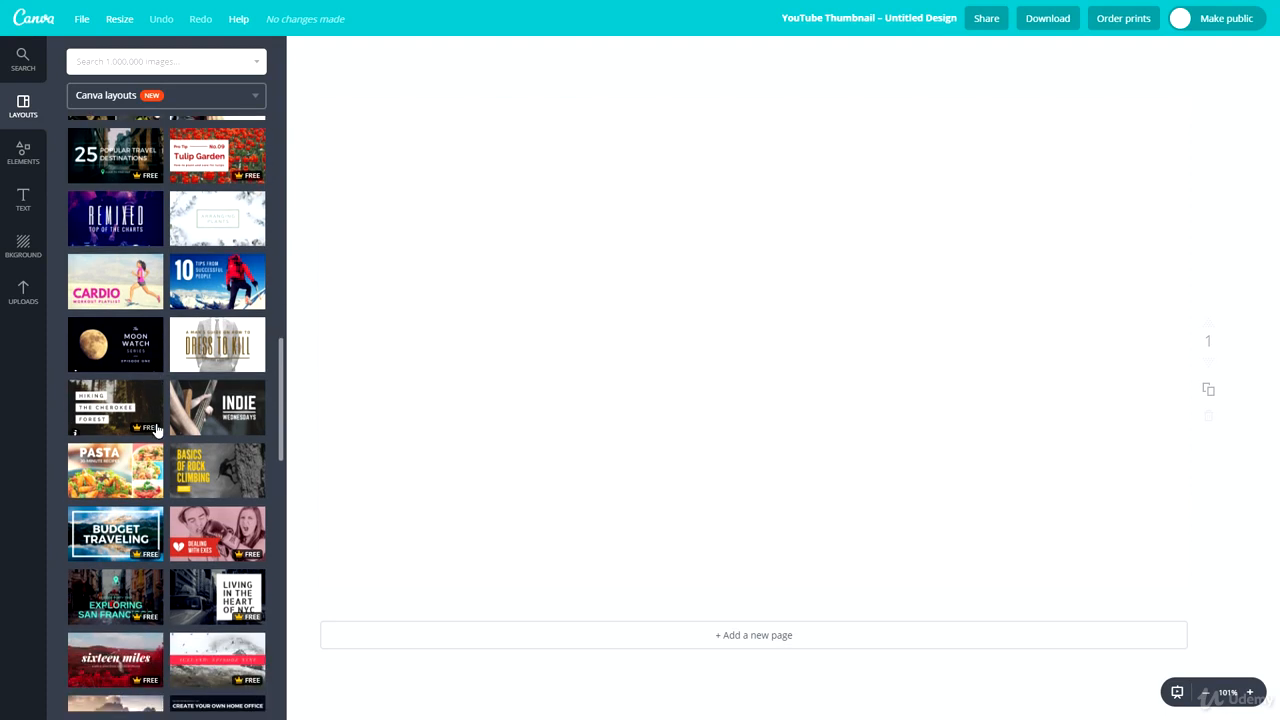
scroll(125, 390, "down", 7)
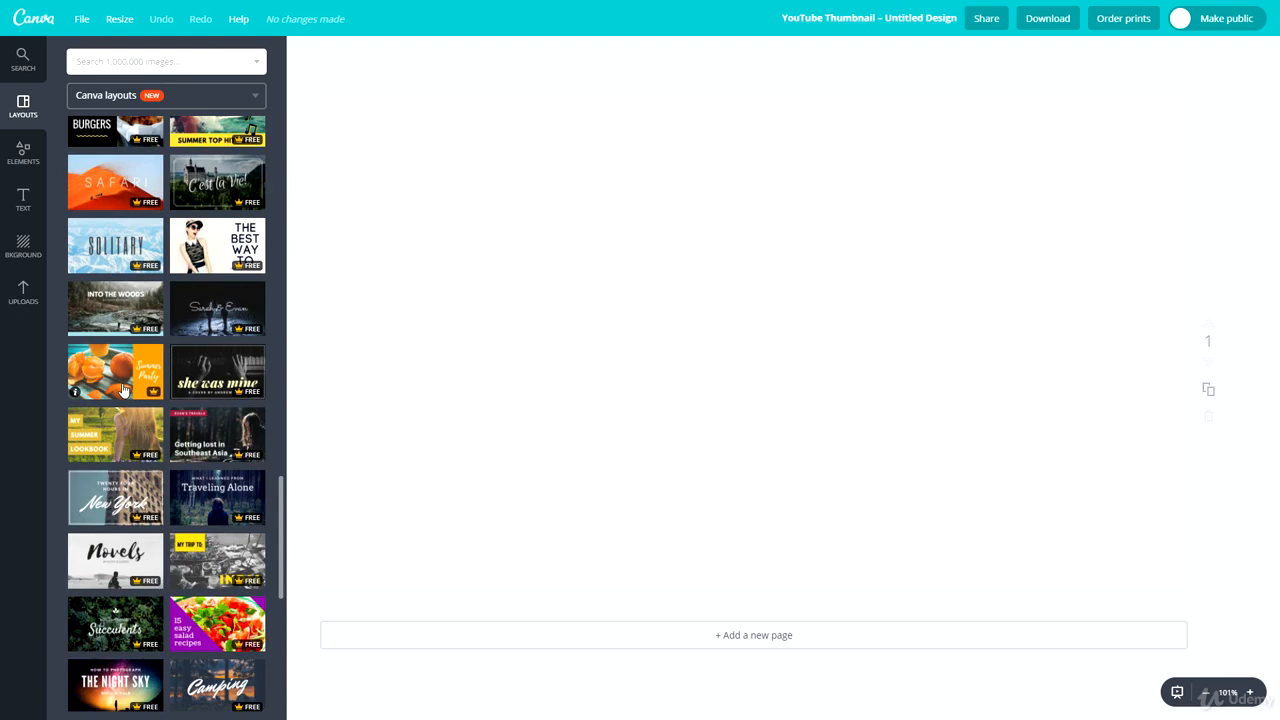
scroll(122, 390, "down", 1)
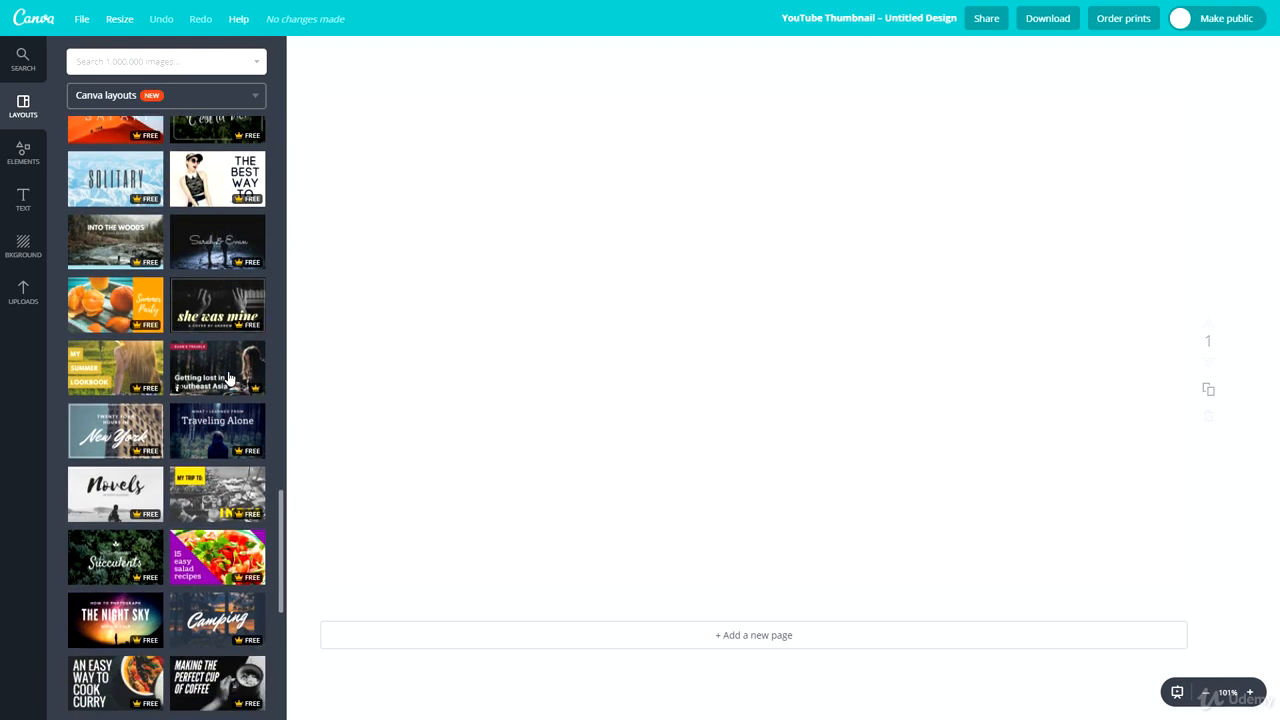
scroll(127, 520, "down", 1)
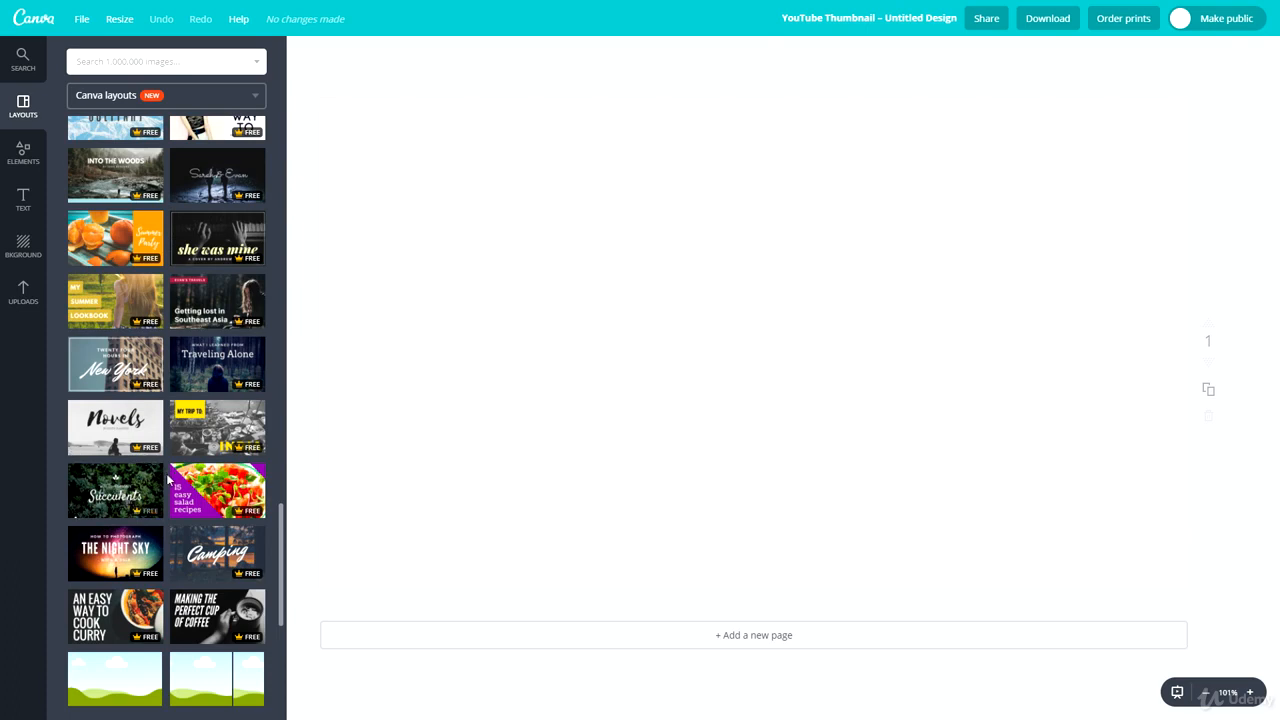
scroll(215, 550, "down", 1)
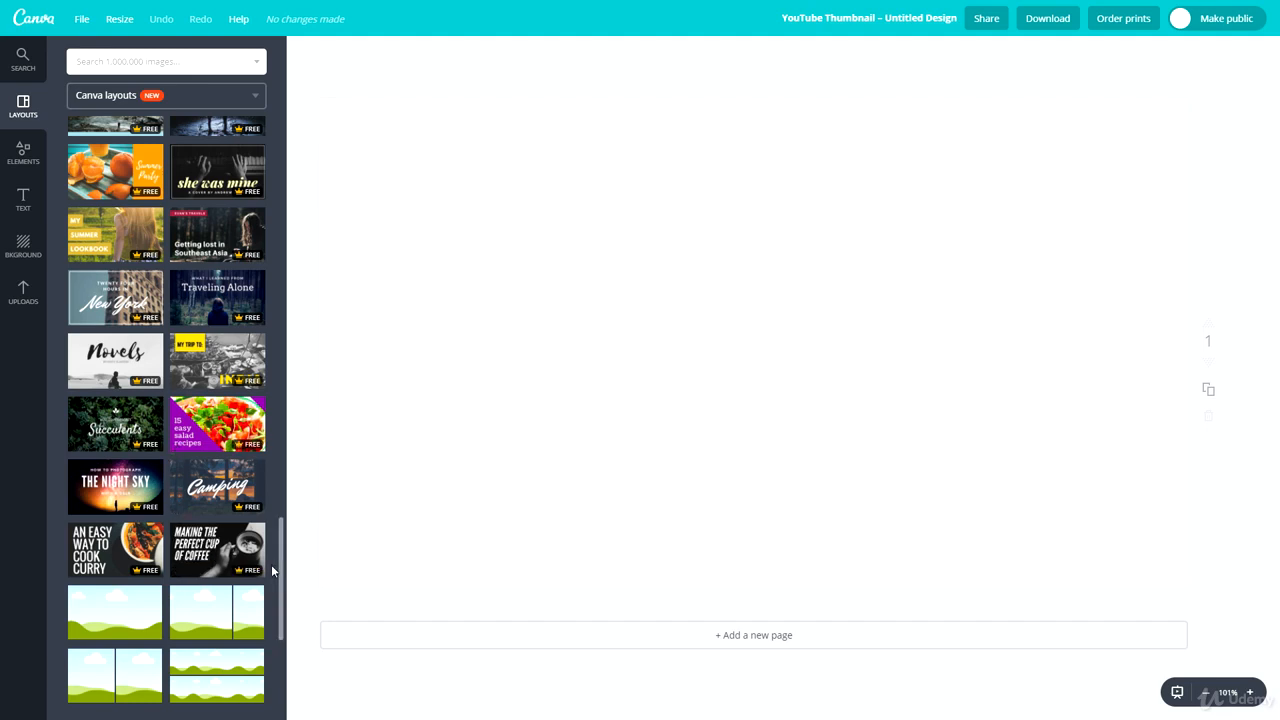
scroll(192, 480, "up", 12)
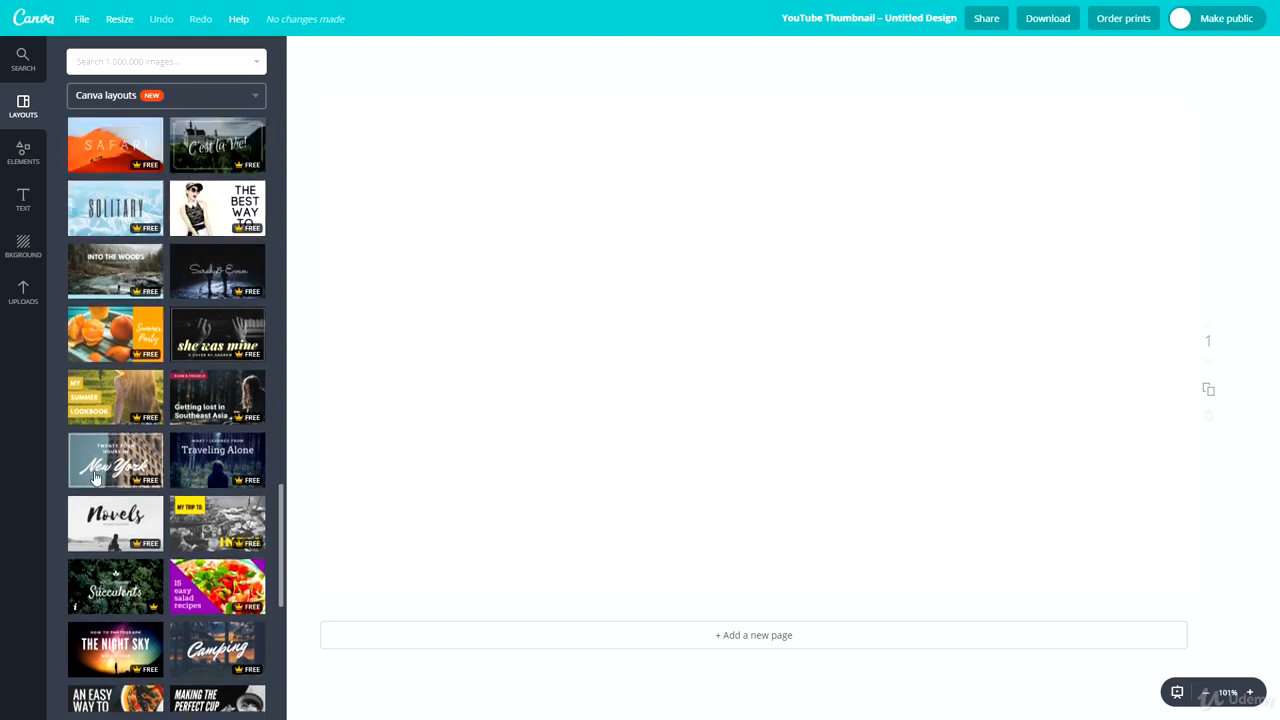
scroll(196, 390, "up", 5)
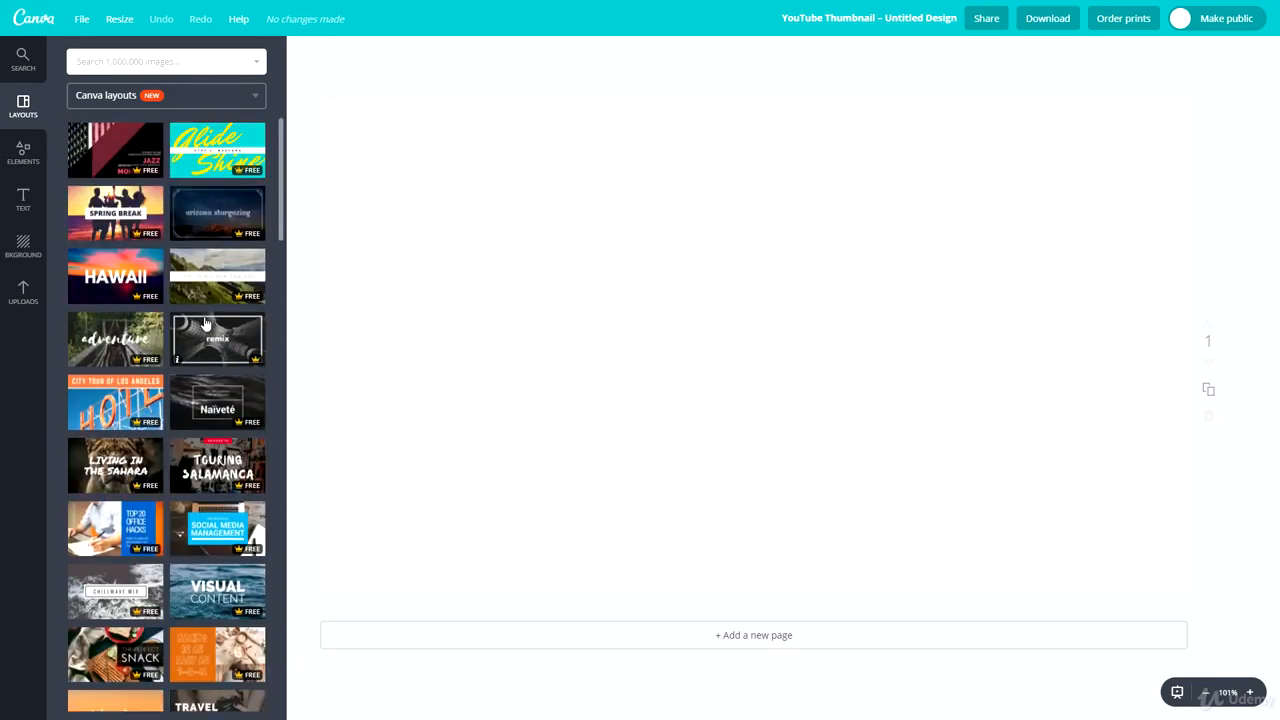
- Apply the "Making the Perfect Cup of Coffee" layout to the blank thumbnail page
scroll(145, 238, "down", 8)
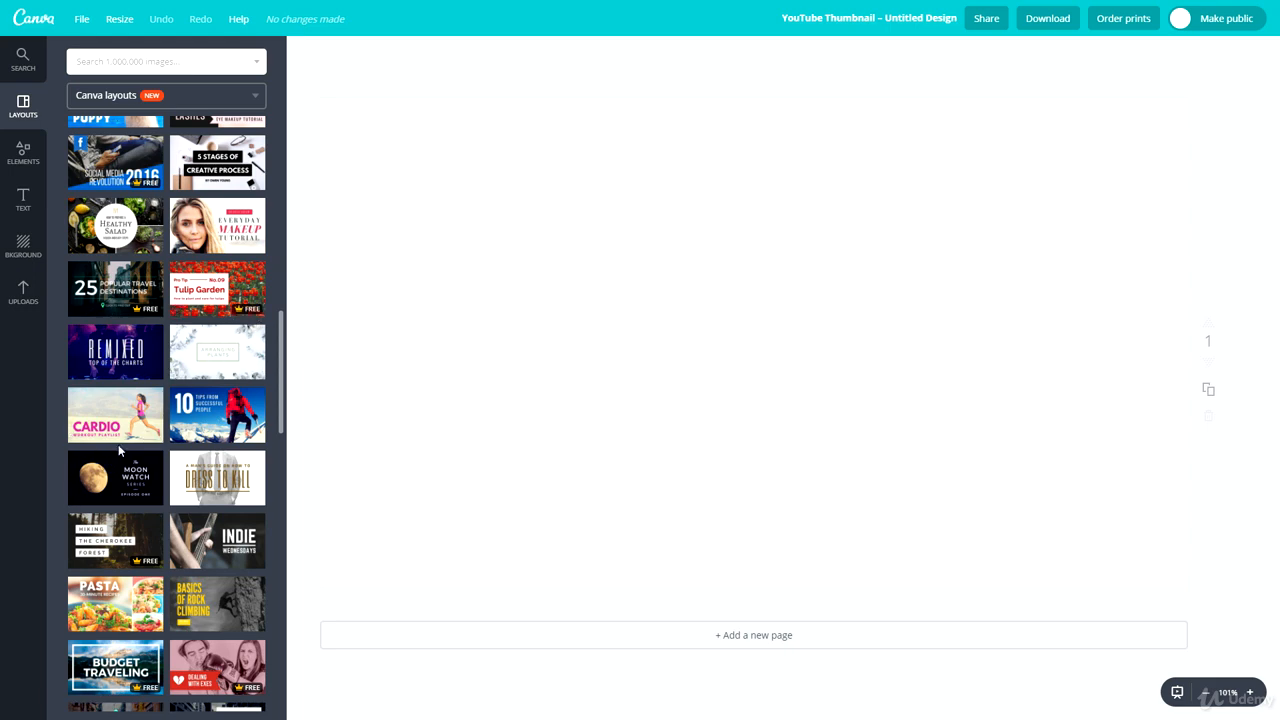
scroll(118, 450, "down", 8)
scroll(127, 458, "down", 5)
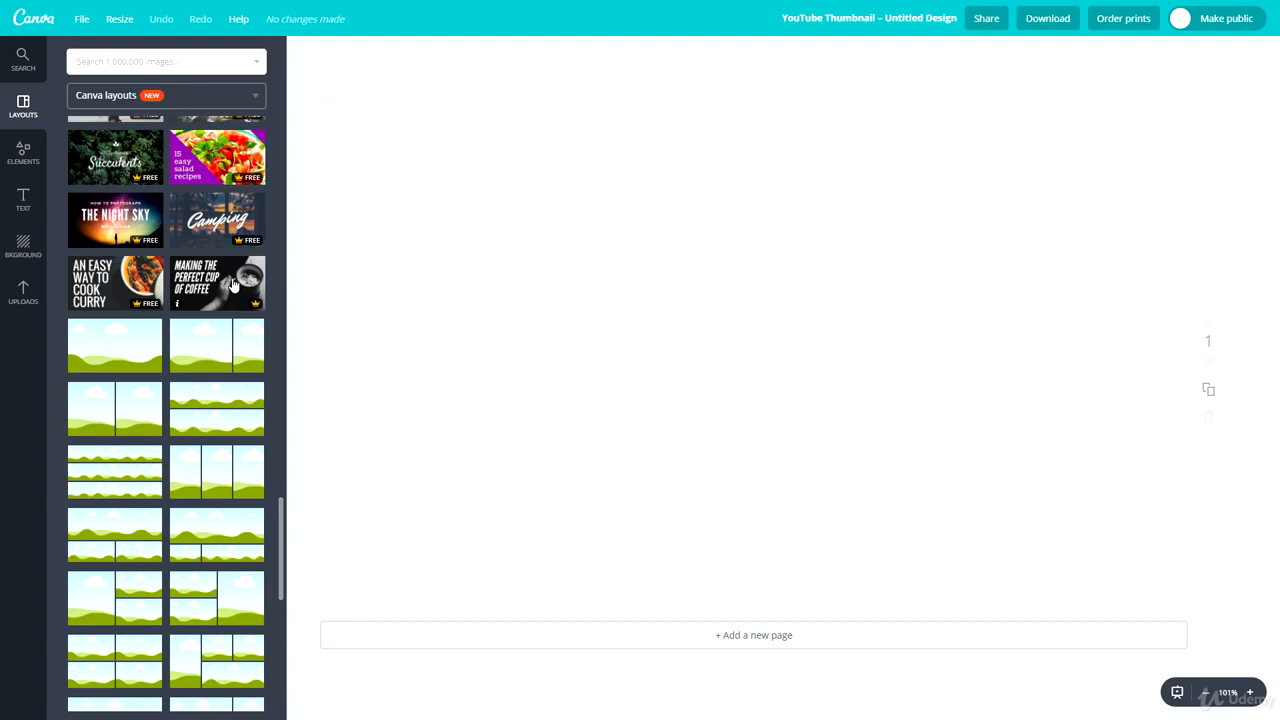
left_click(232, 285)
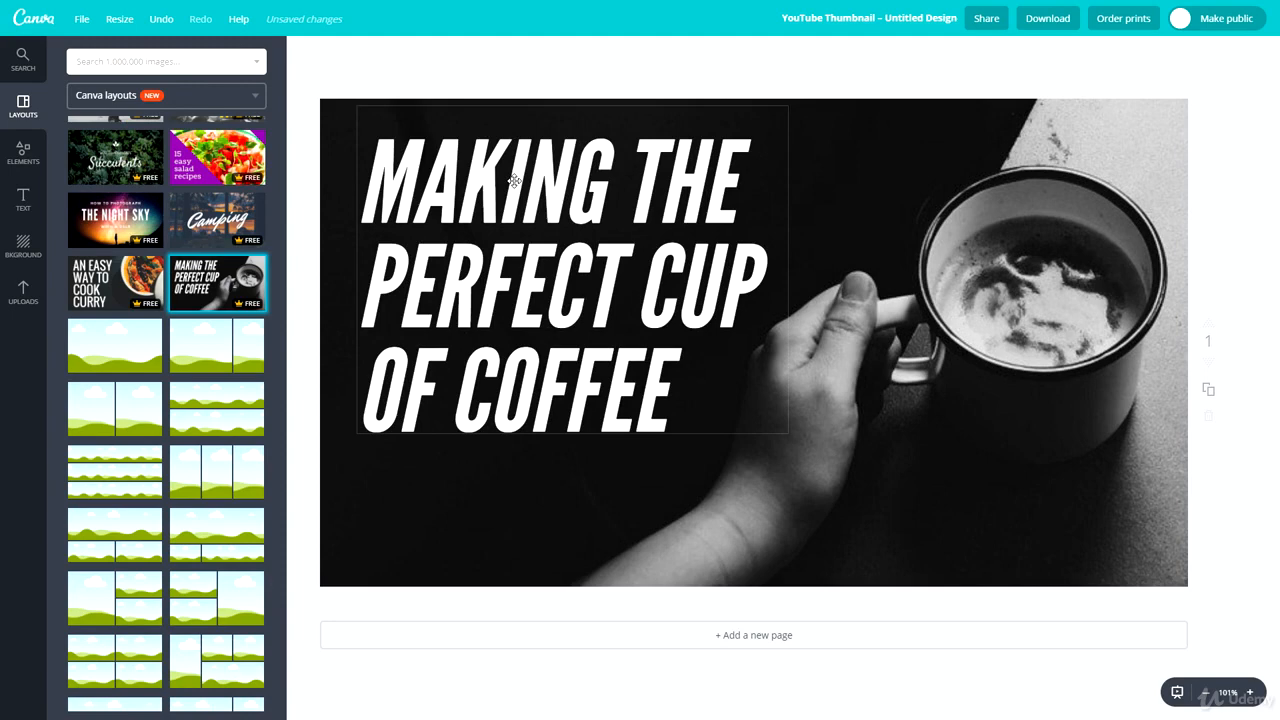
- Select the "Making the Perfect Cup of Coffee" headline and move its text box slightly down and to the right
double_click(514, 181)
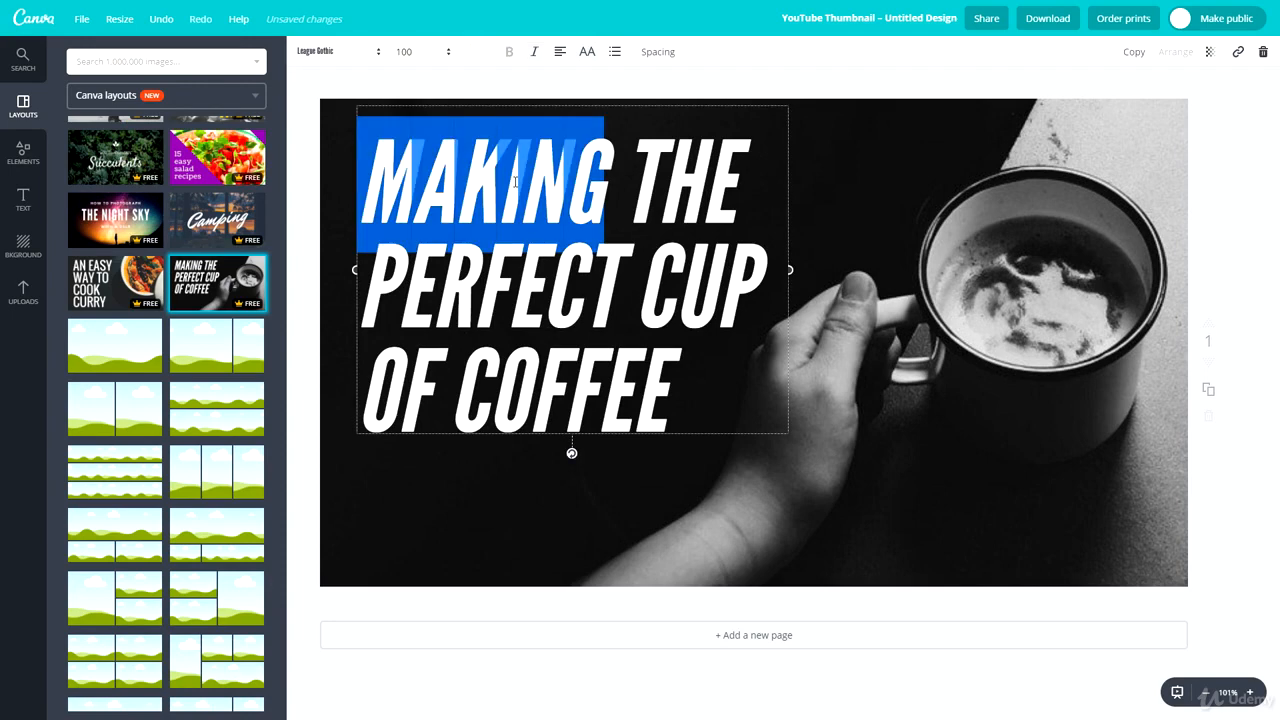
triple_click(599, 298)
left_click_drag(668, 410, 344, 172)
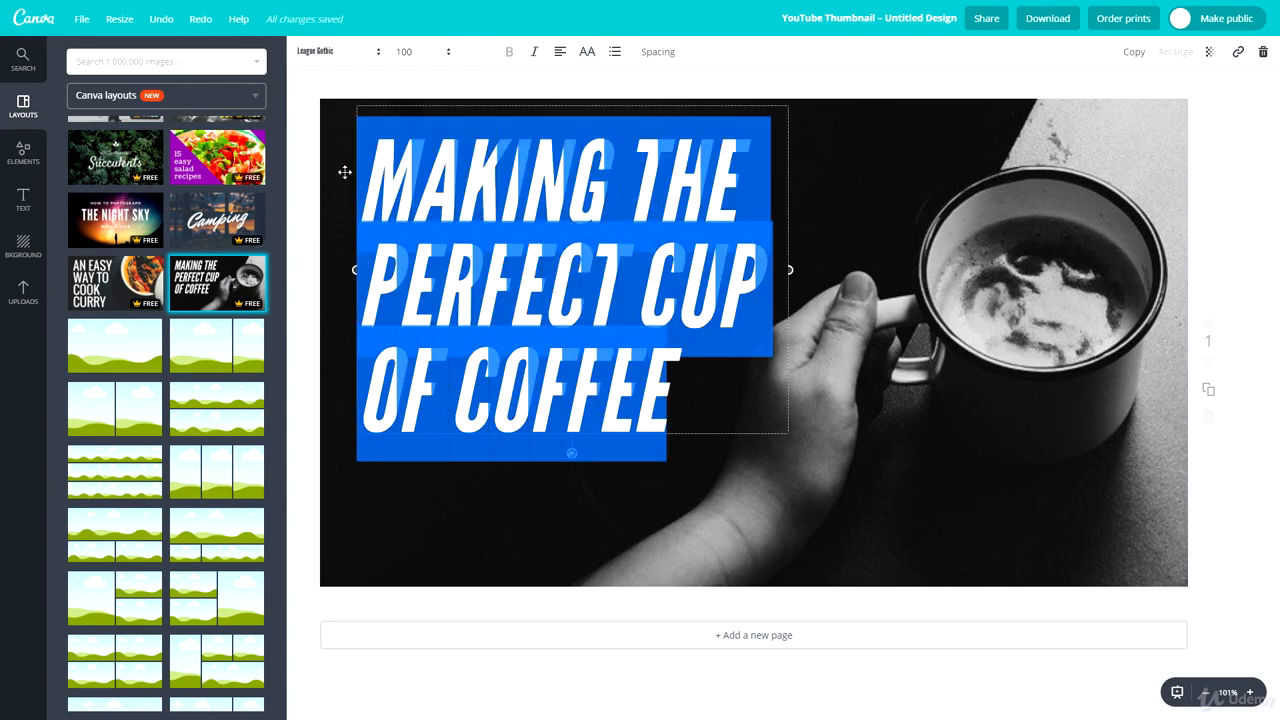
left_click_drag(790, 224, 917, 264)
left_click_drag(809, 155, 706, 155)
left_click(666, 263)
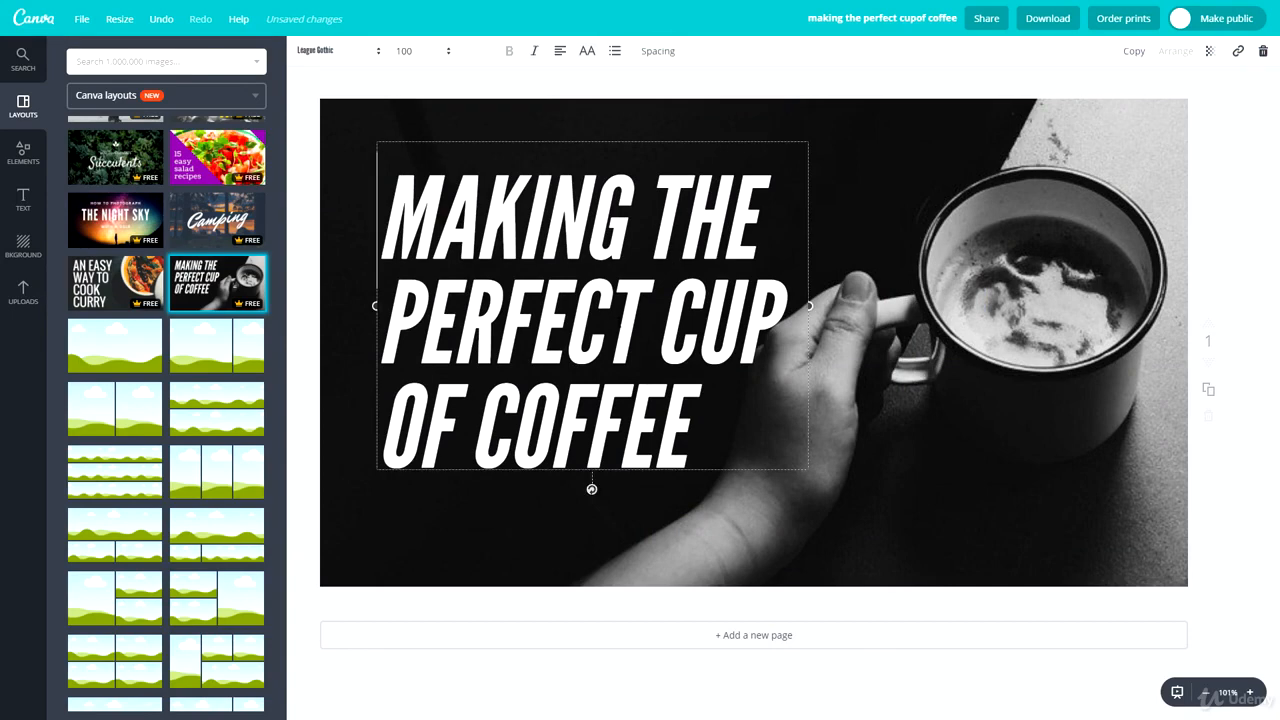
- Review the font, font size and text colour choices available for the headline
key("ctrl+a")
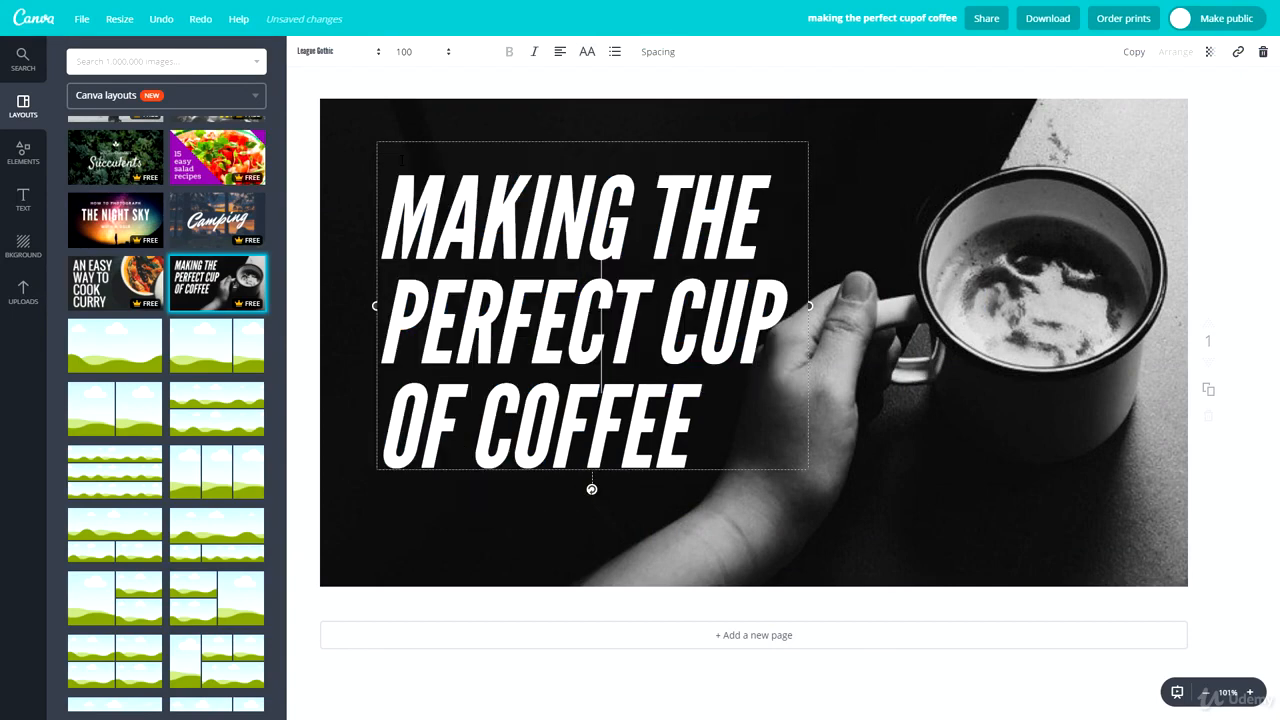
left_click(334, 51)
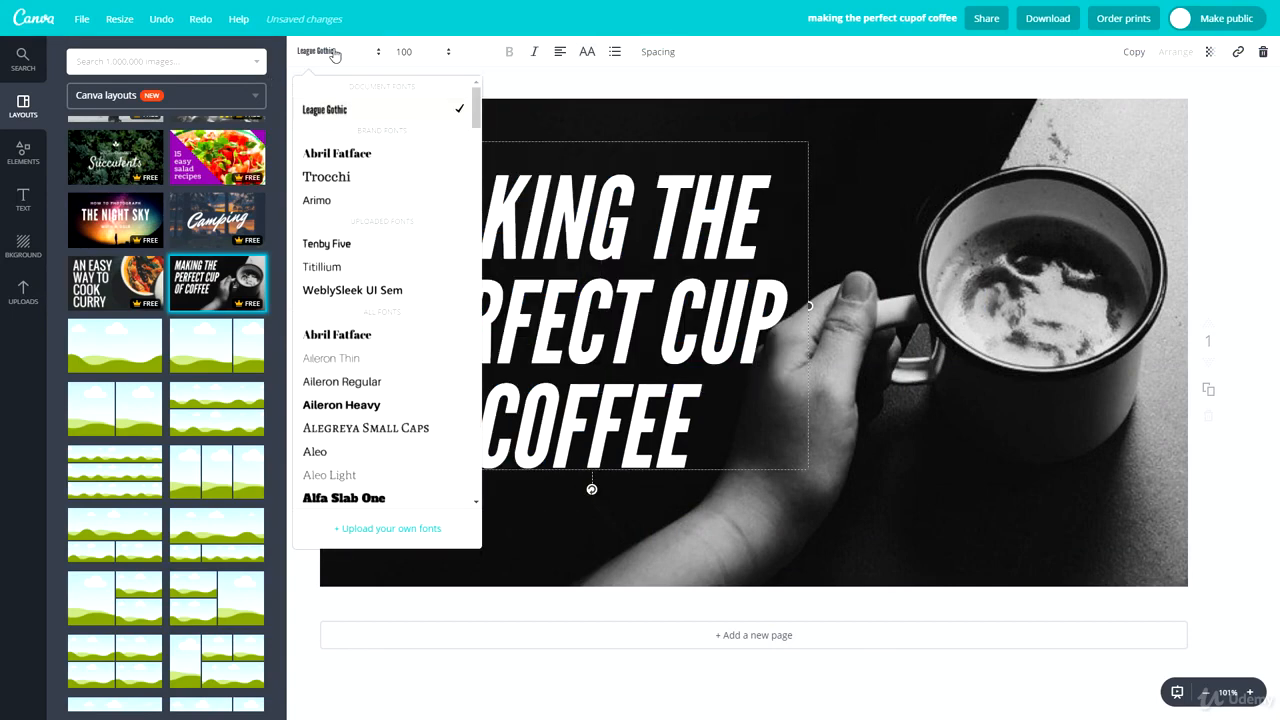
left_click(403, 51)
left_click(477, 51)
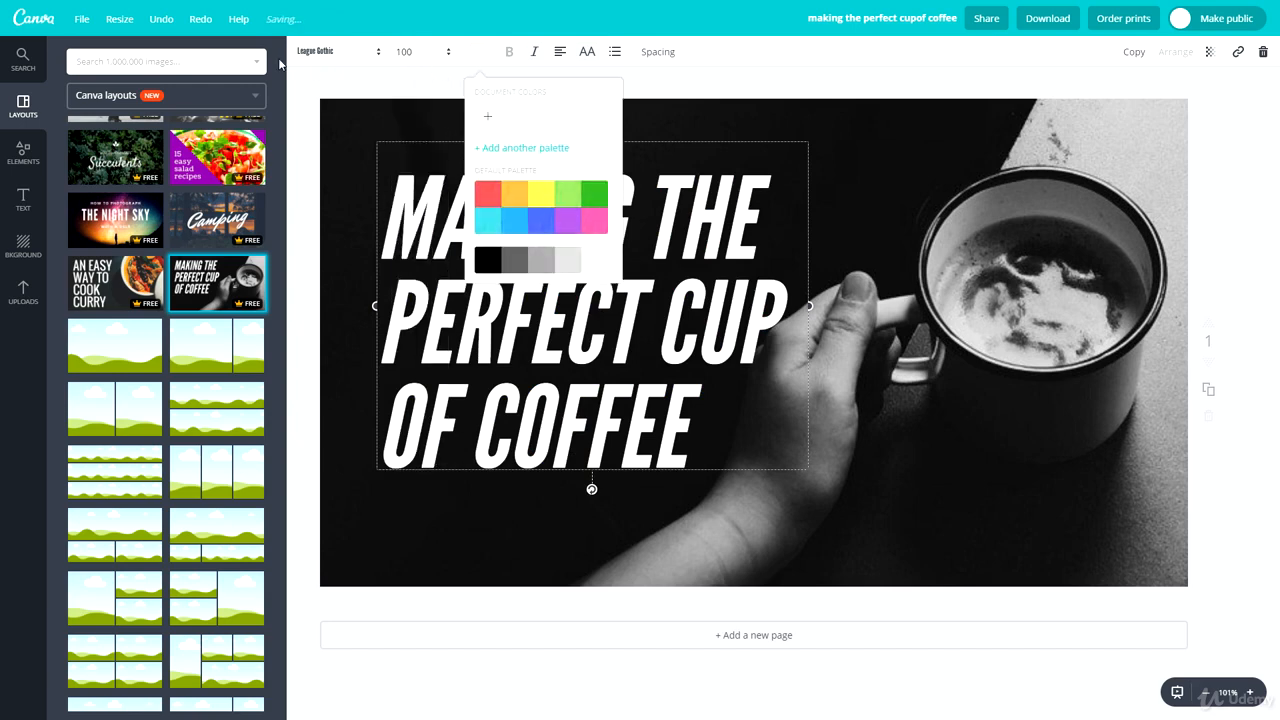
left_click(407, 60)
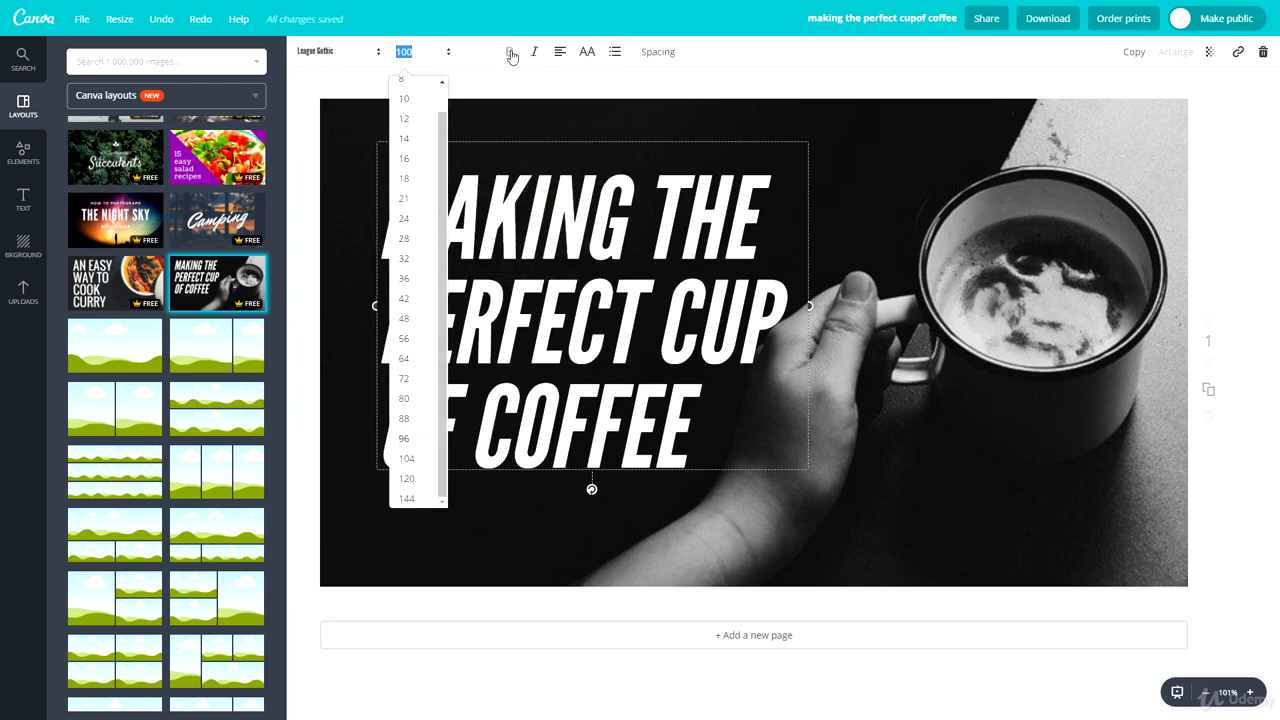
- Try centre and right alignment on the headline, and return it to left alignment
left_click(561, 54)
left_click(583, 95)
left_click(612, 95)
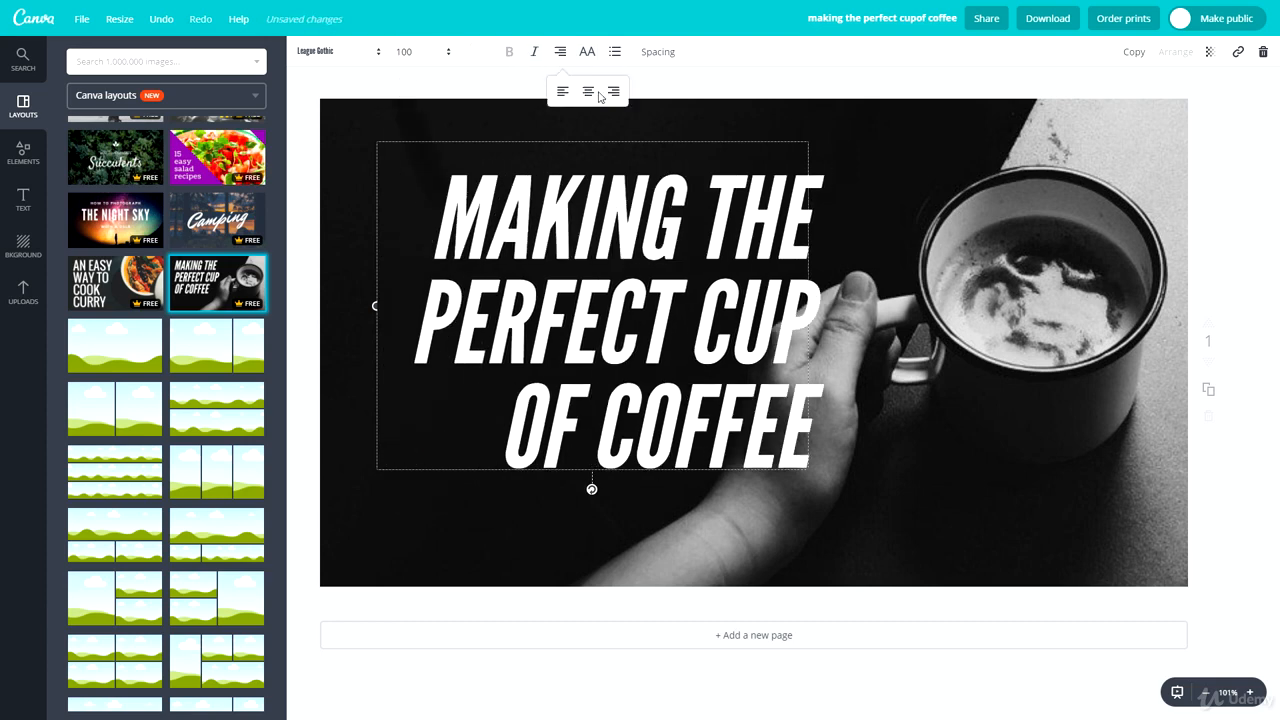
left_click(589, 95)
left_click(561, 95)
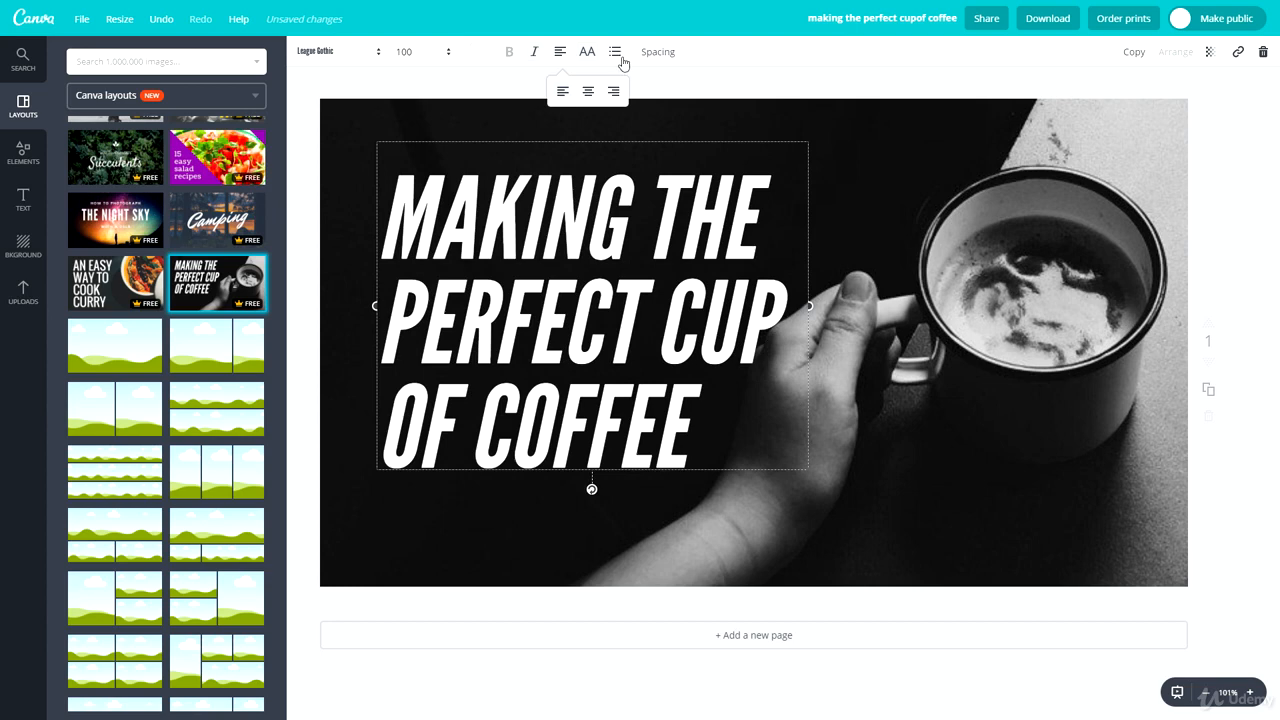
- Turn off the uppercase setting for the headline text
left_click(588, 53)
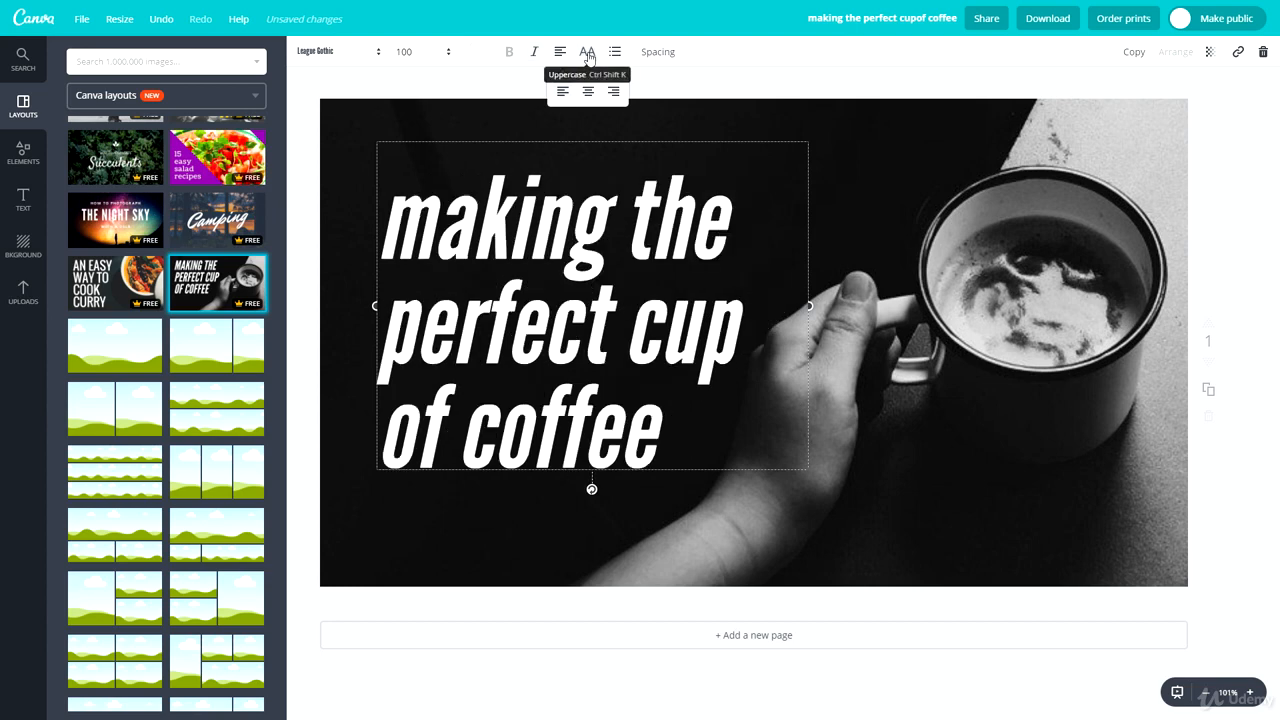
- Turn uppercase back on for the headline, and try the list format before returning the text to plain lines
left_click(588, 53)
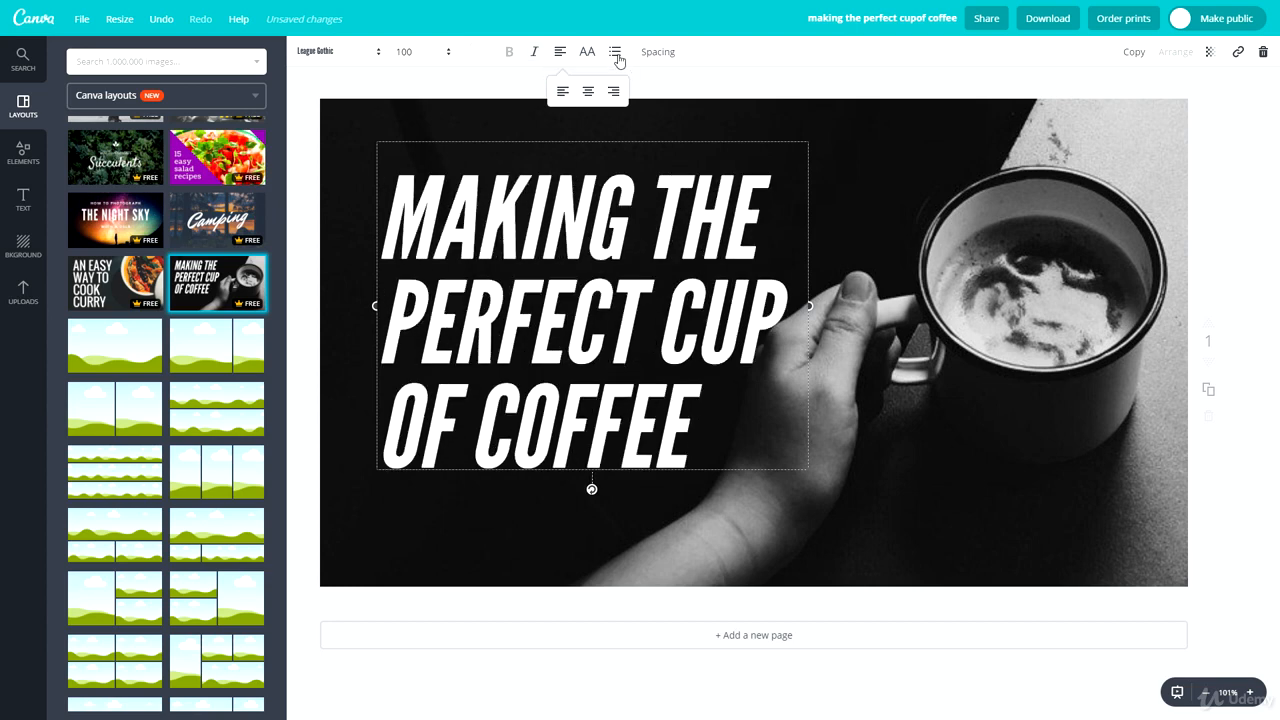
left_click(616, 53)
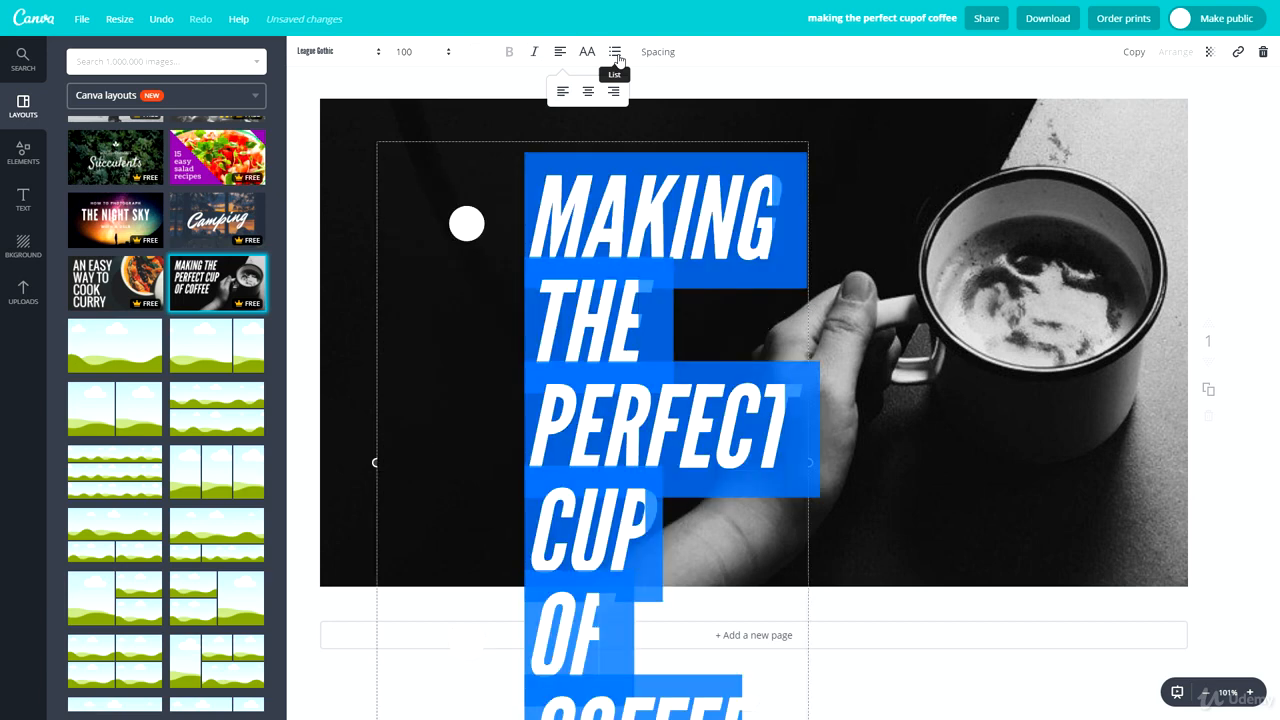
left_click(616, 53)
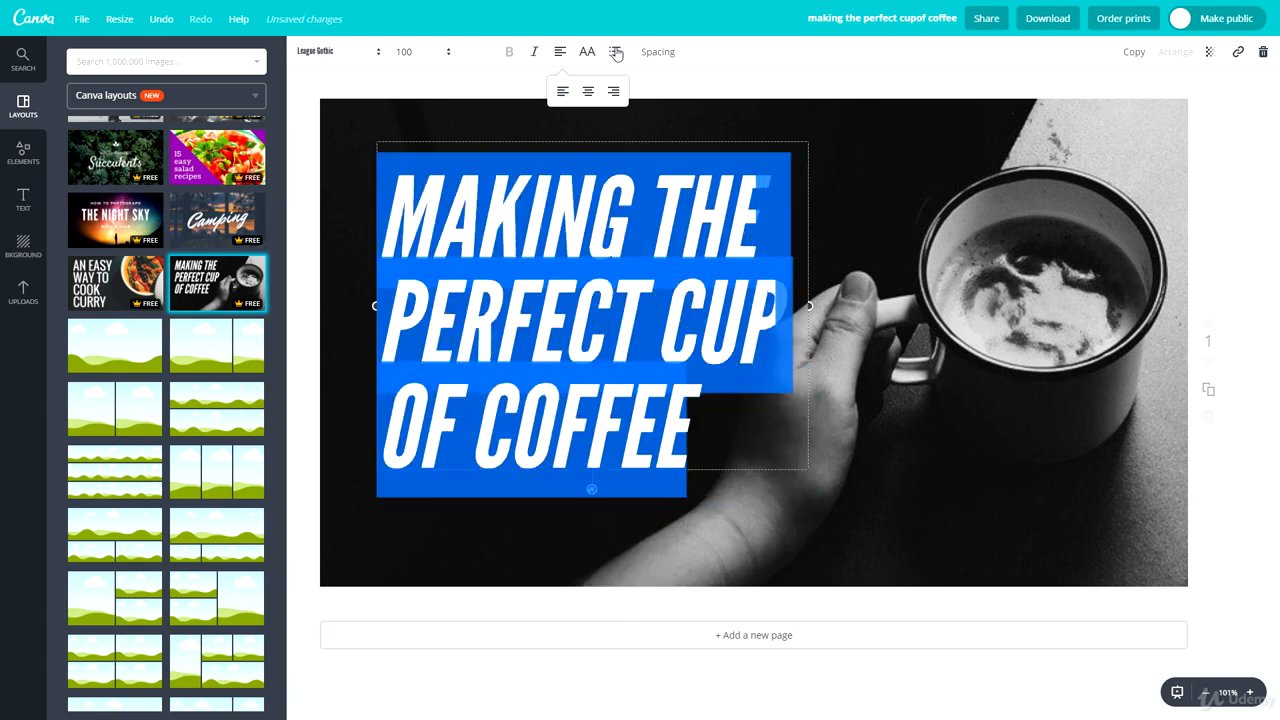
- Set the headline's line height to 0.89 and its letter spacing to 30
left_click(667, 54)
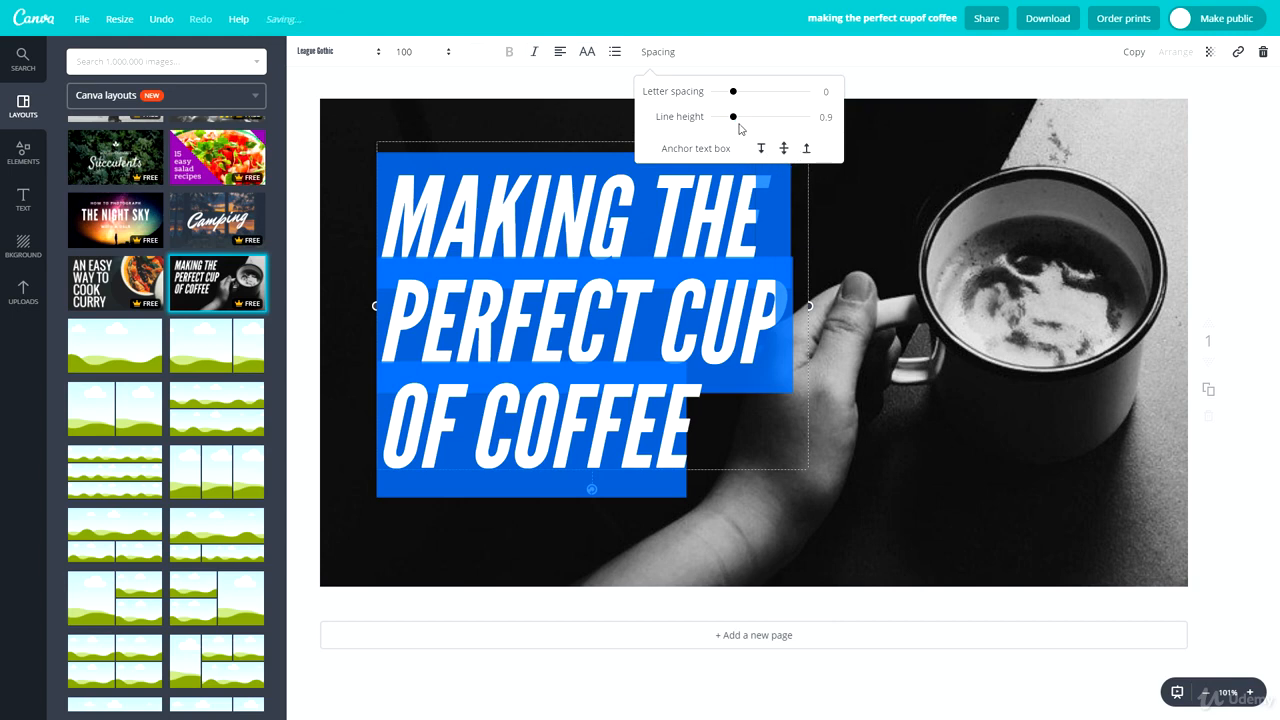
mouse_move(733, 122)
left_mouse_down()
mouse_move(760, 120)
mouse_move(732, 118)
left_mouse_up()
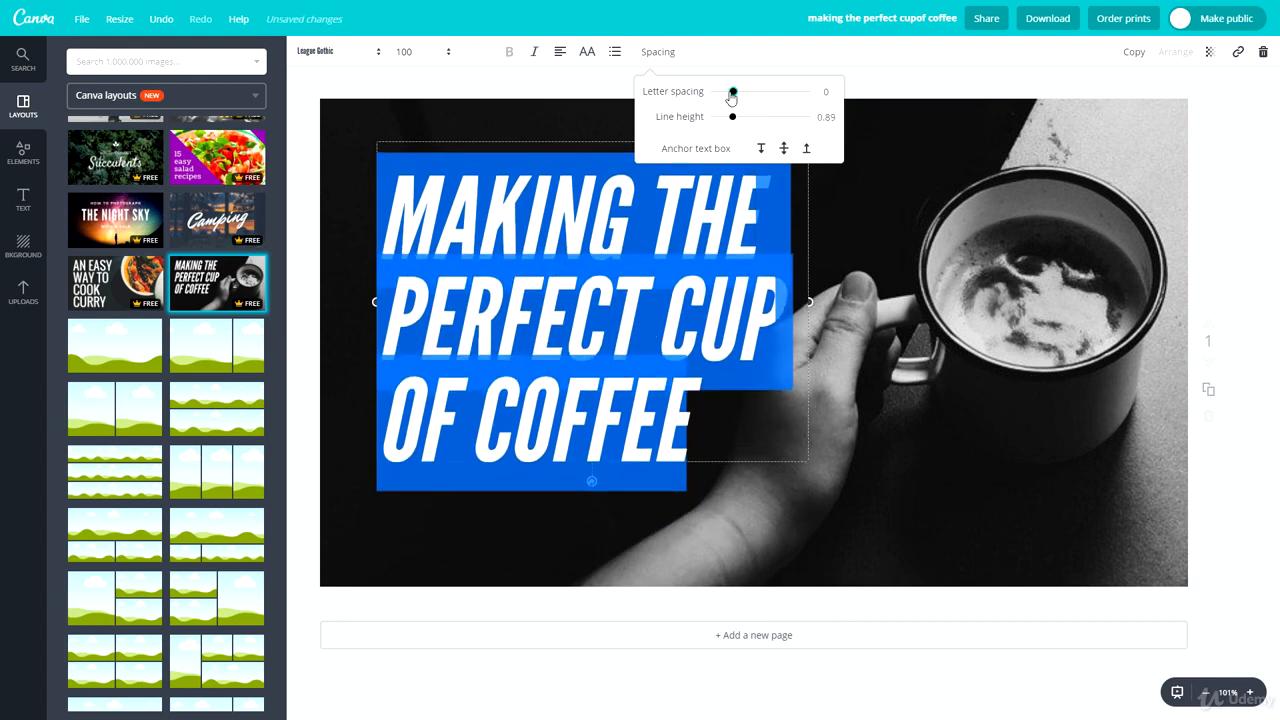
mouse_move(731, 97)
left_mouse_down()
mouse_move(775, 102)
mouse_move(737, 101)
left_mouse_up()
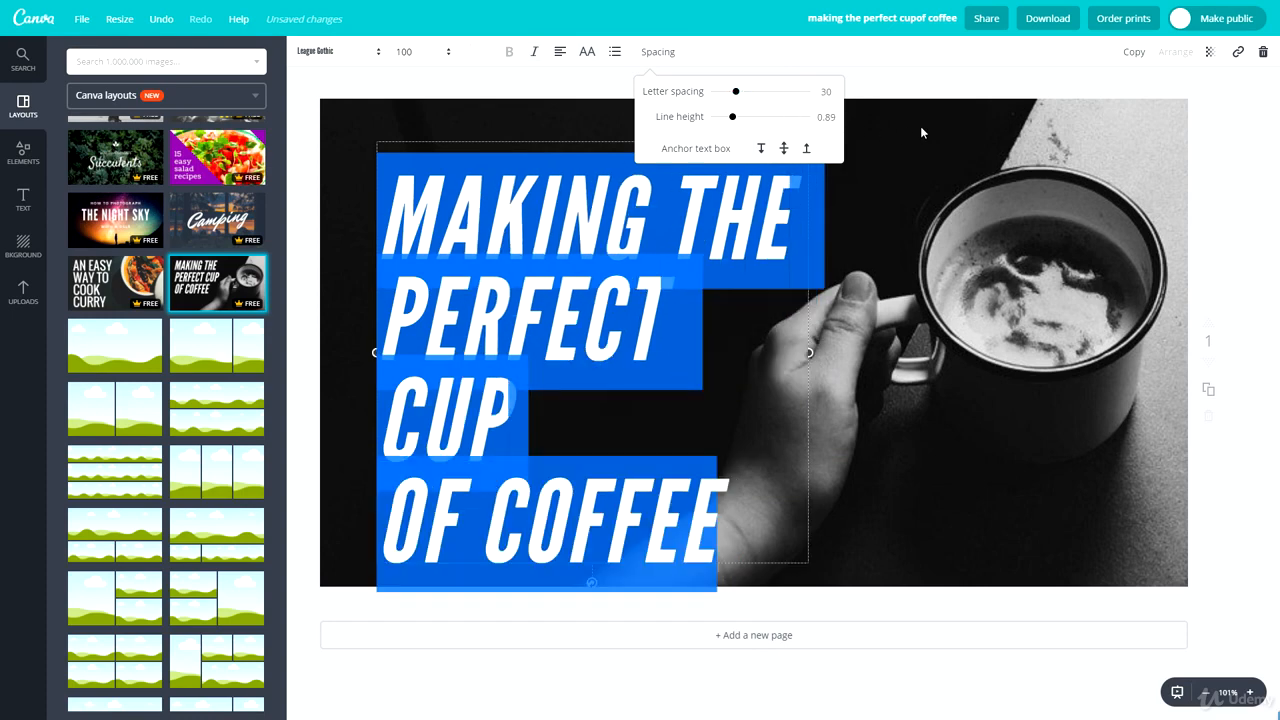
- Move the headline text box slightly up, and toggle its list and uppercase settings, leaving it as uppercase plain text
left_click_drag(643, 131, 640, 110)
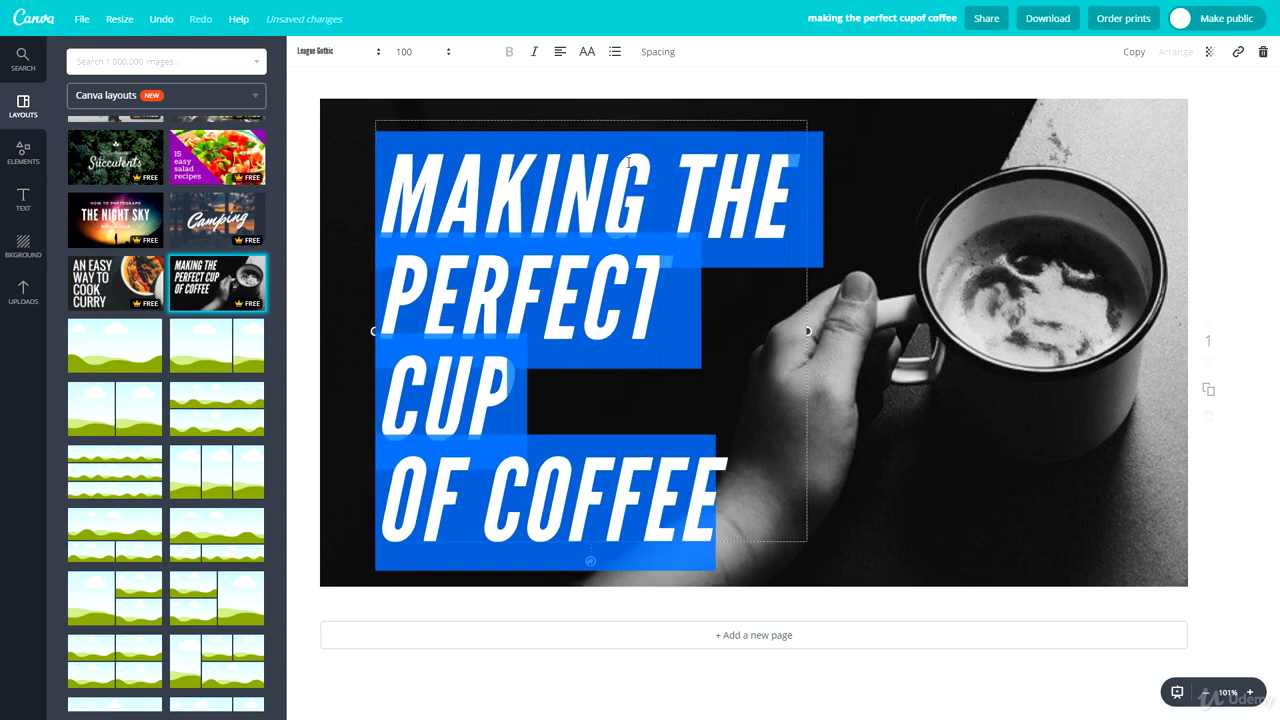
left_click(613, 55)
left_click(610, 55)
left_click(590, 53)
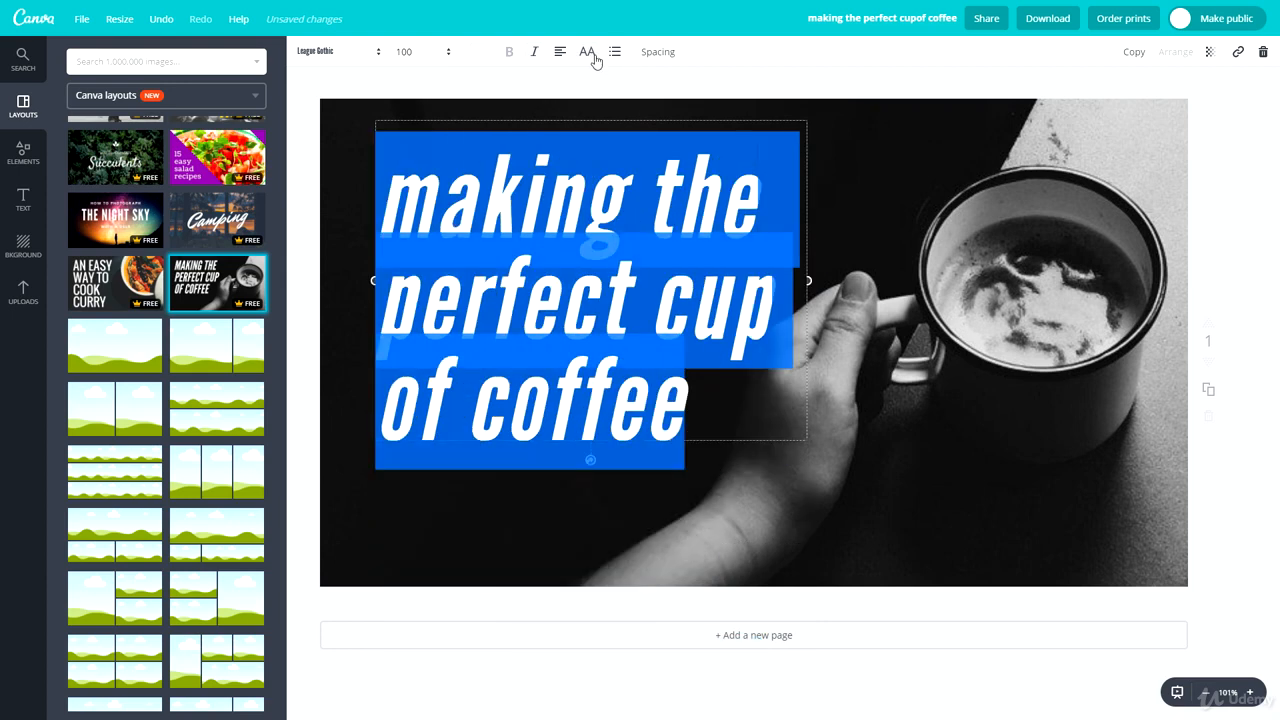
left_click(590, 53)
- Reduce the headline's letter spacing to 20 and finish editing its text
left_click(657, 55)
left_click_drag(738, 93, 736, 94)
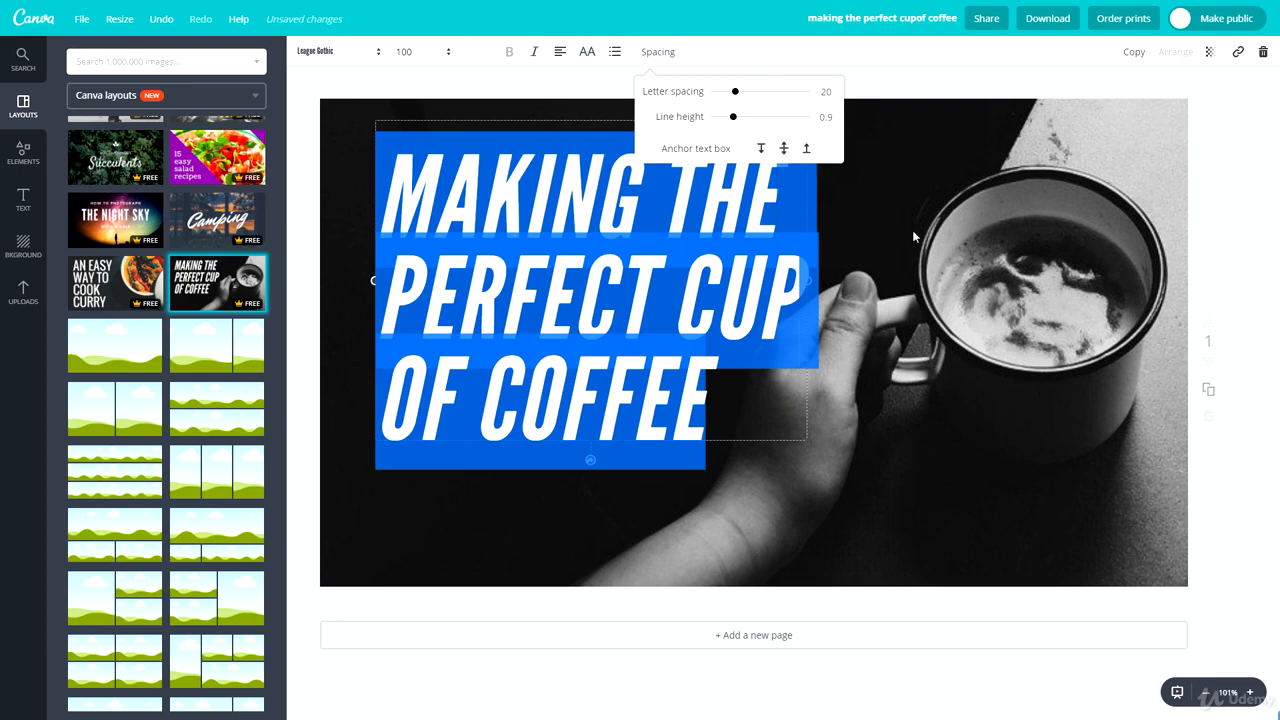
key("Escape")
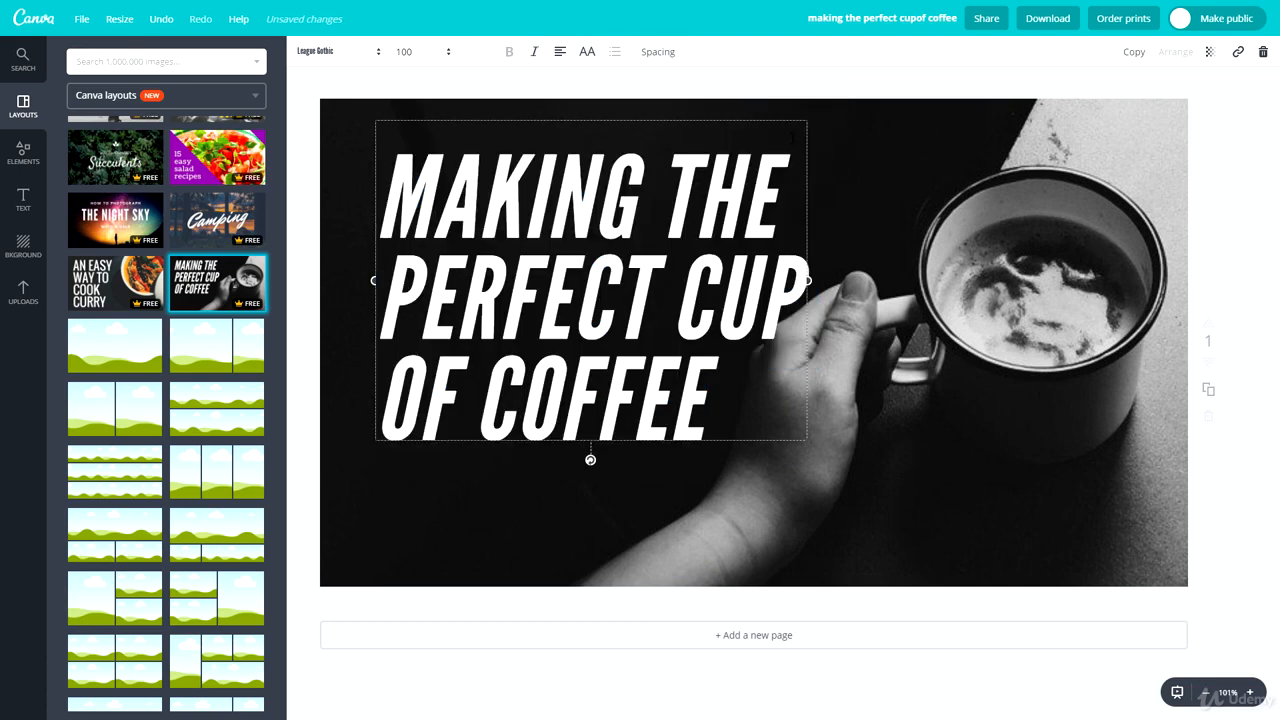
- Duplicate the headline and place the copy one layer back, down and to the right of the original
left_click(1134, 52)
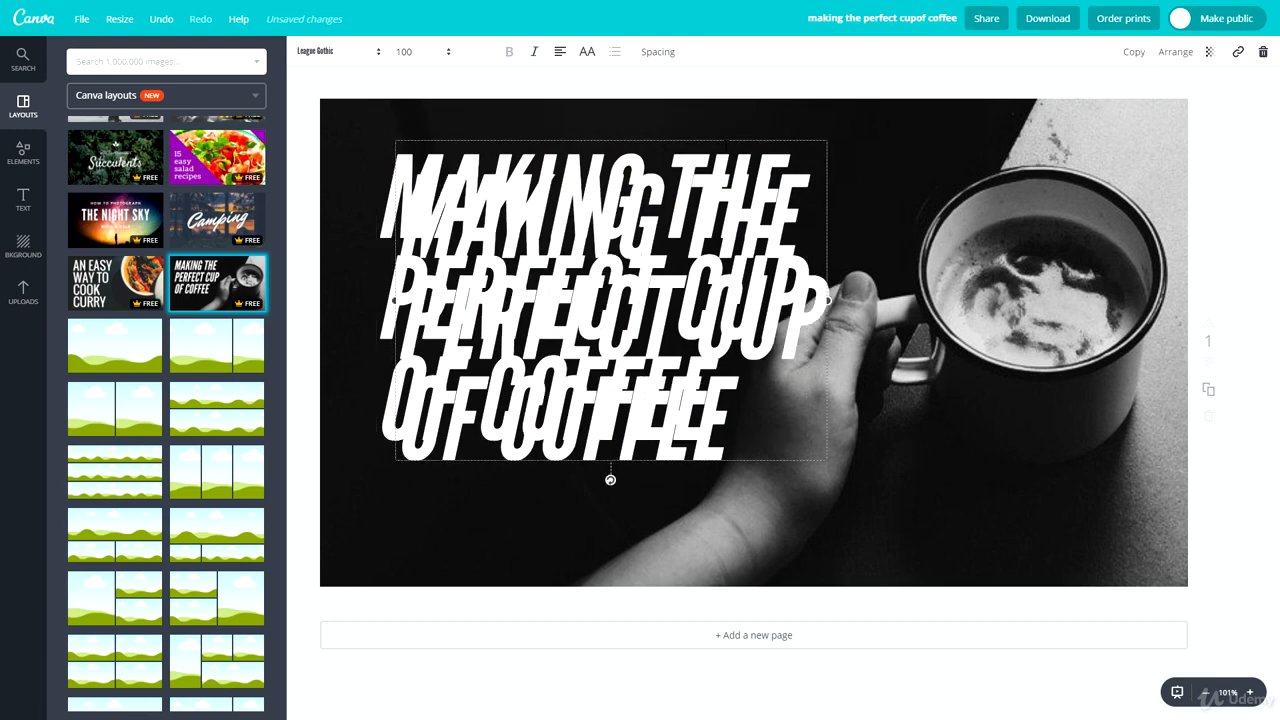
left_click_drag(611, 300, 744, 351)
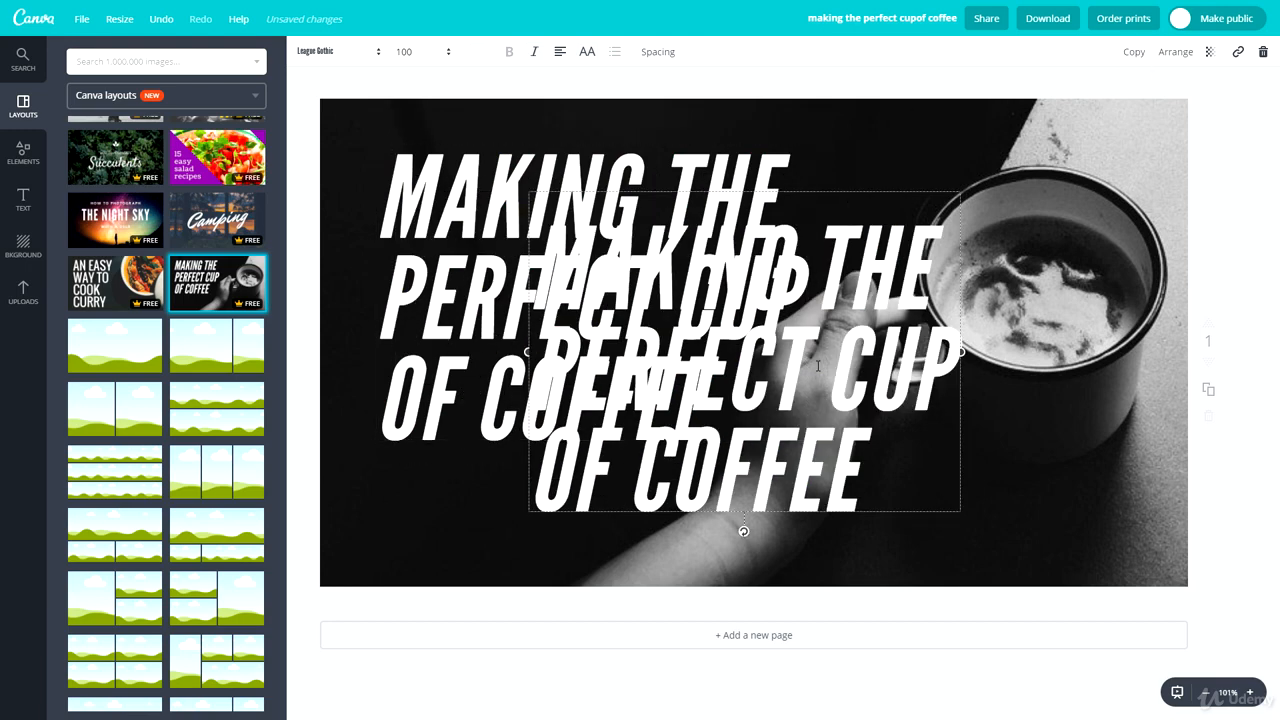
left_click(1174, 56)
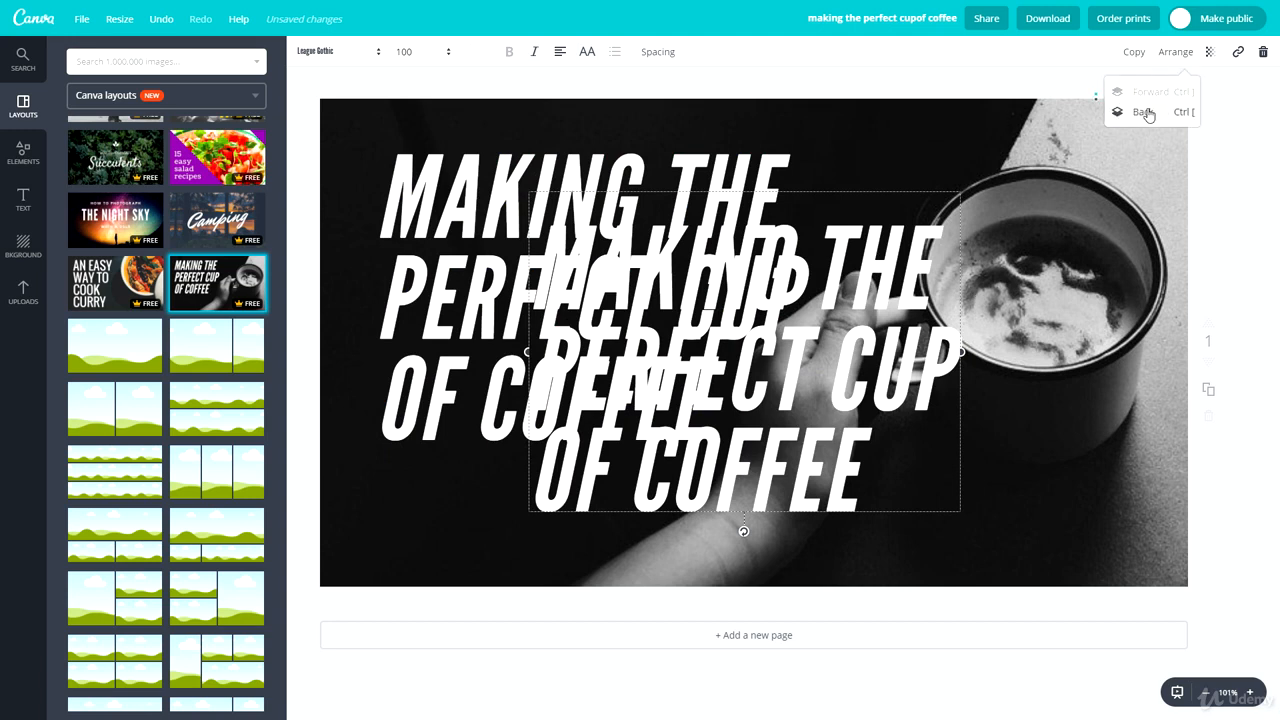
left_click(1142, 112)
left_click_drag(862, 178, 938, 153)
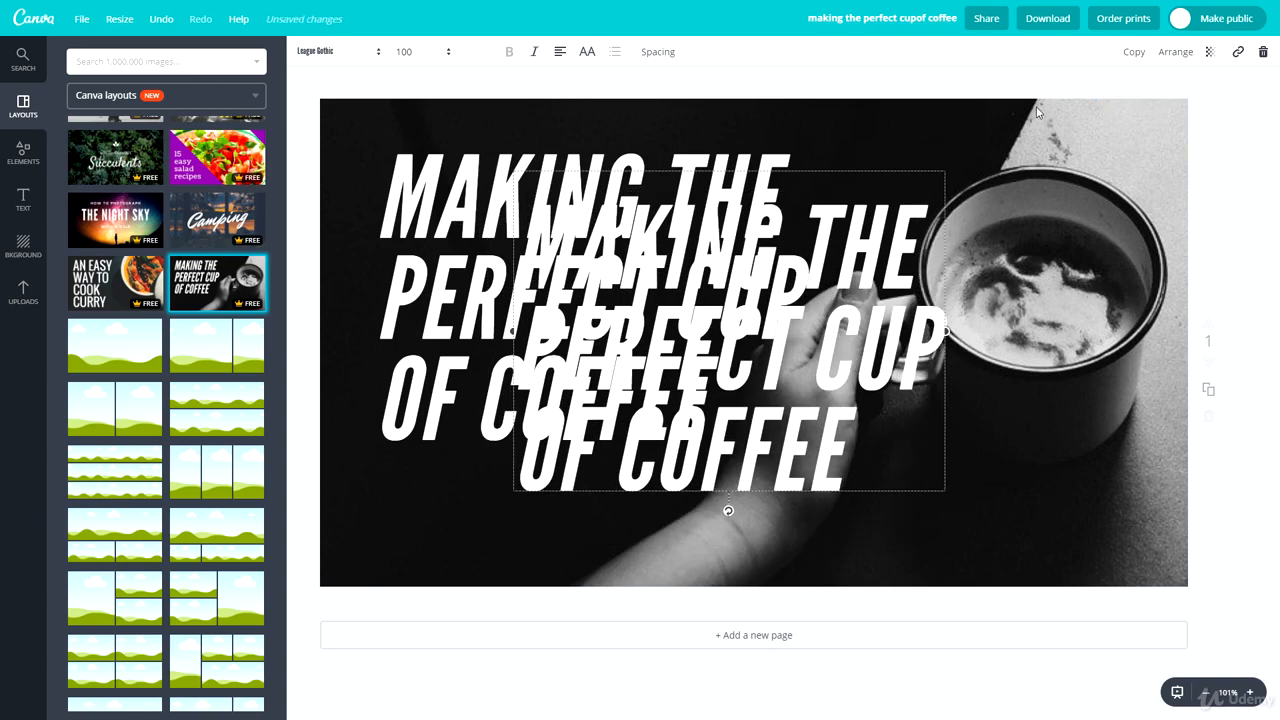
left_click_drag(860, 163, 923, 178)
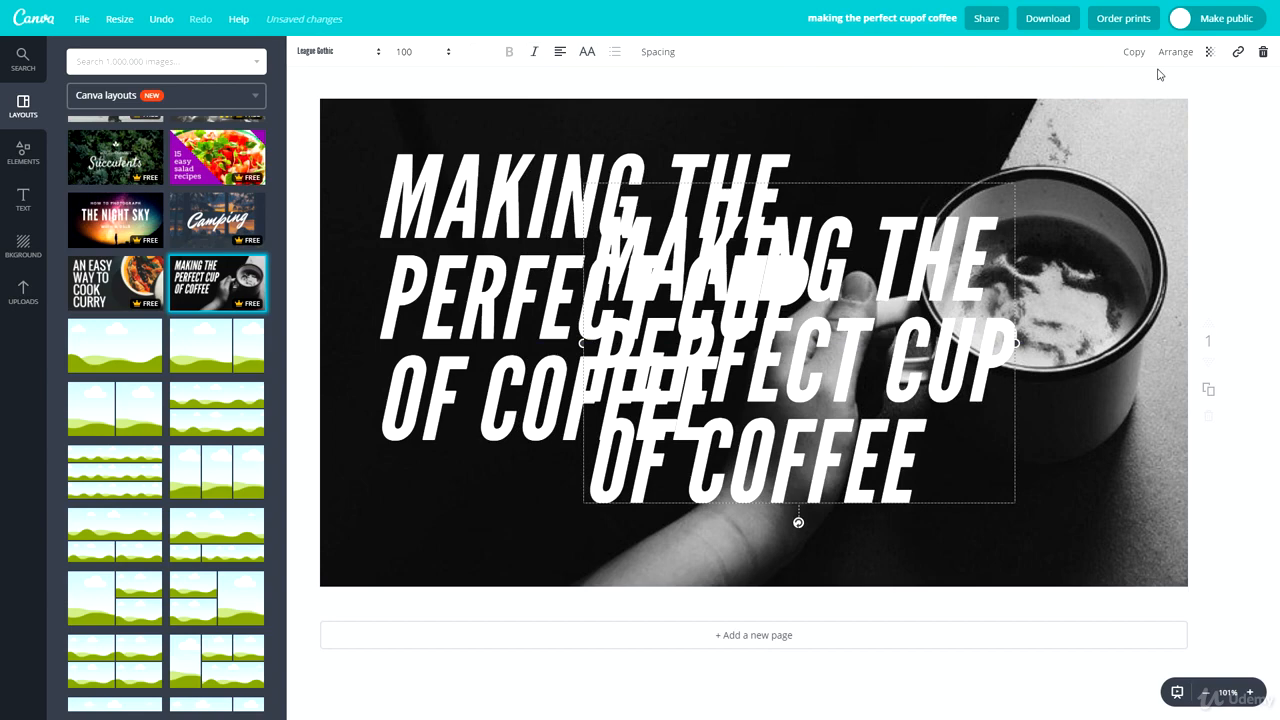
left_click(1219, 52)
mouse_move(1185, 91)
left_mouse_down()
mouse_move(1043, 110)
mouse_move(1190, 100)
left_mouse_up()
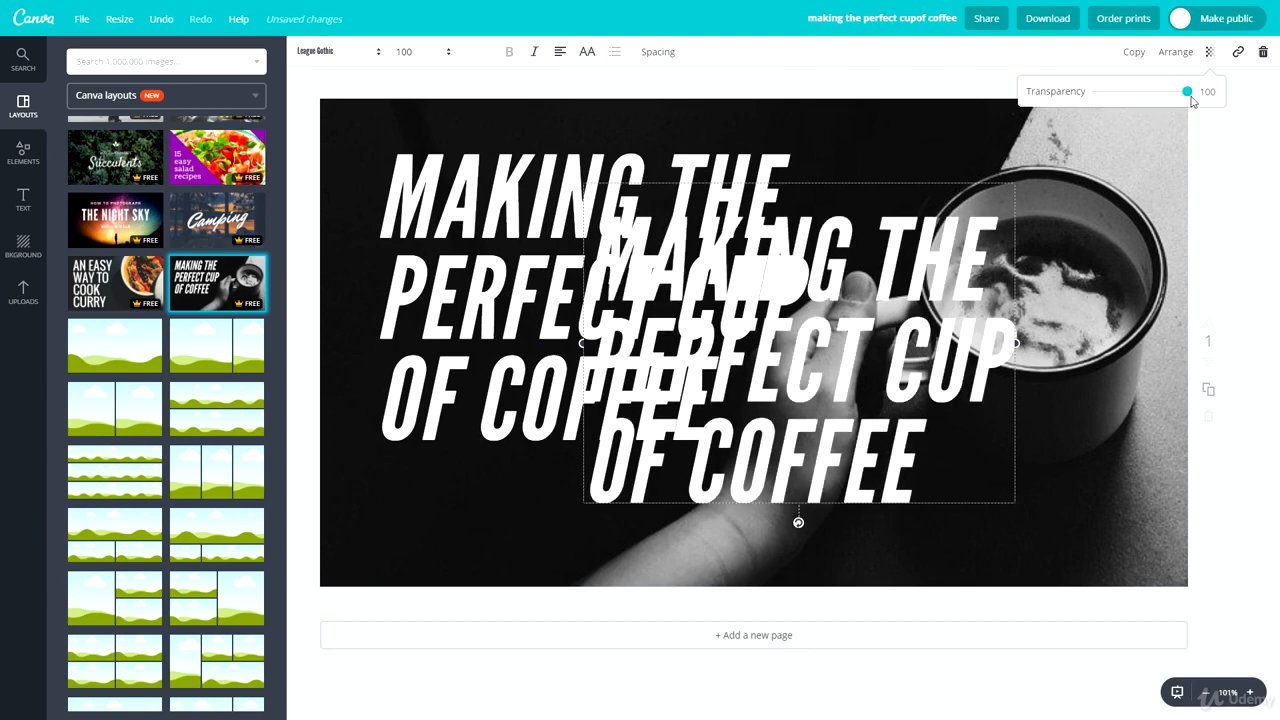
left_click(1238, 52)
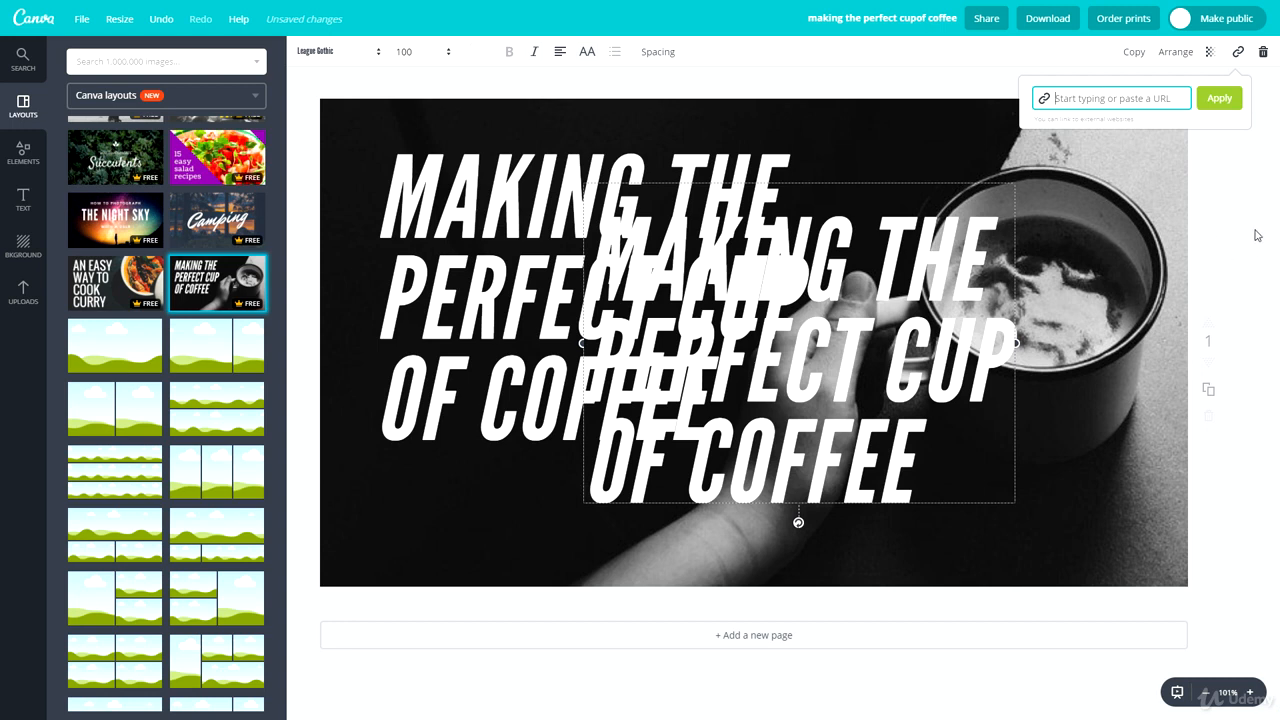
type("w")
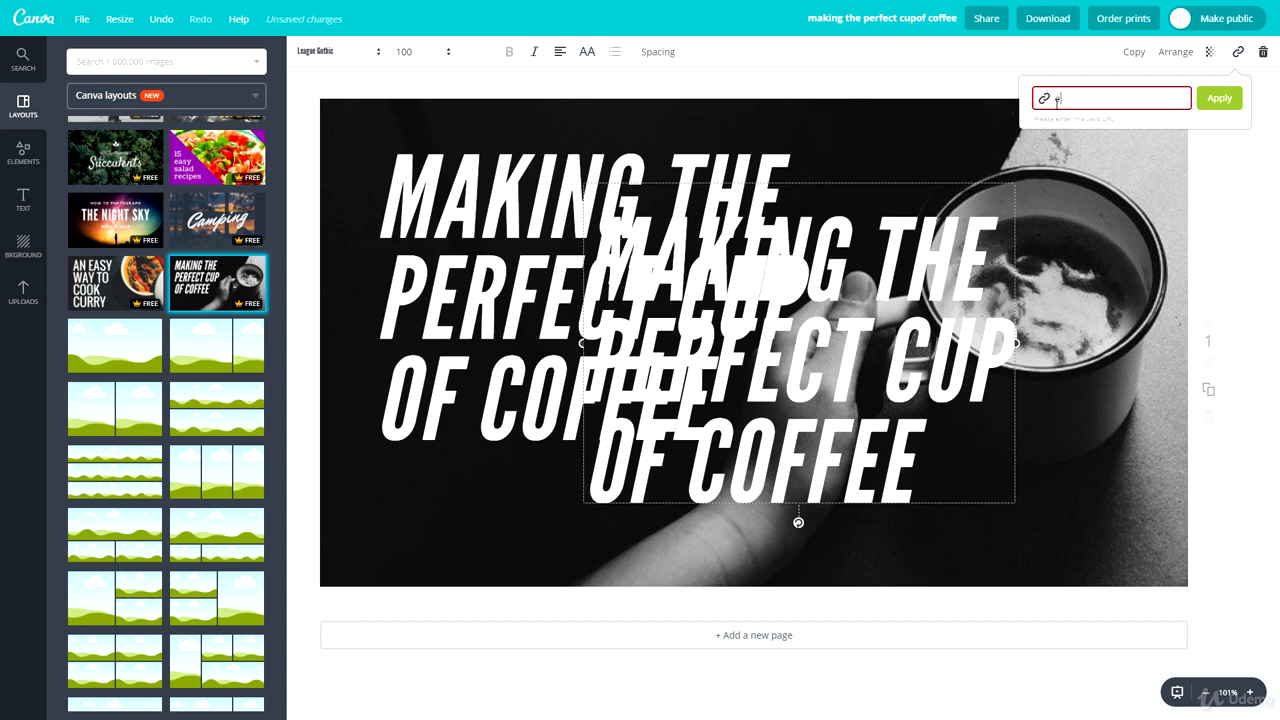
key("BackSpace")
type("www.google.com")
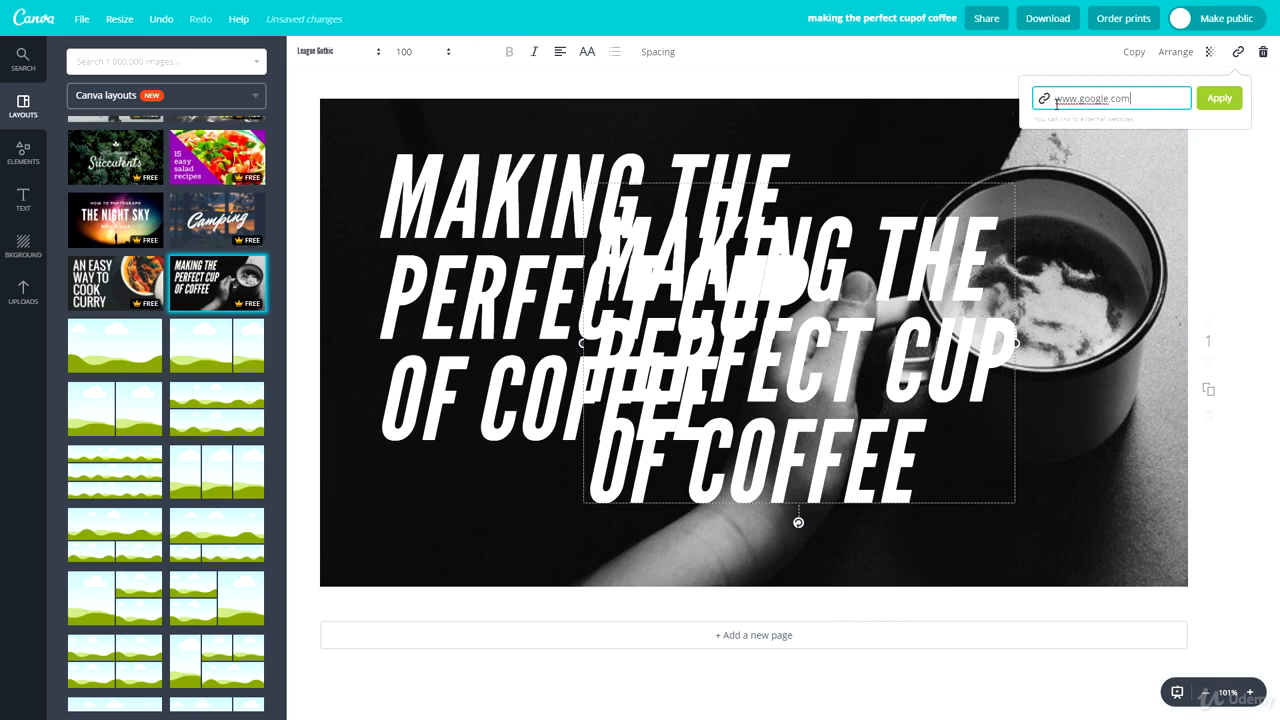
left_click(1217, 99)
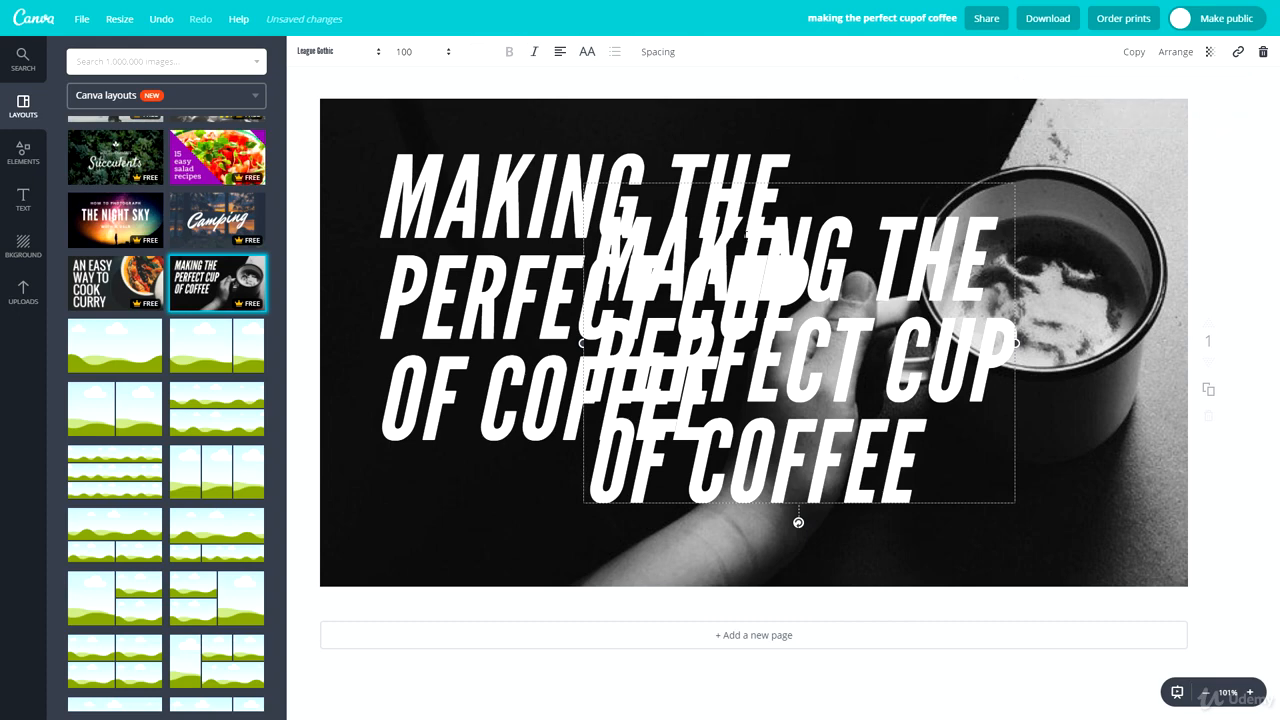
- Move the copied headline further right and review the file types available for downloading the design
left_click_drag(806, 182, 901, 178)
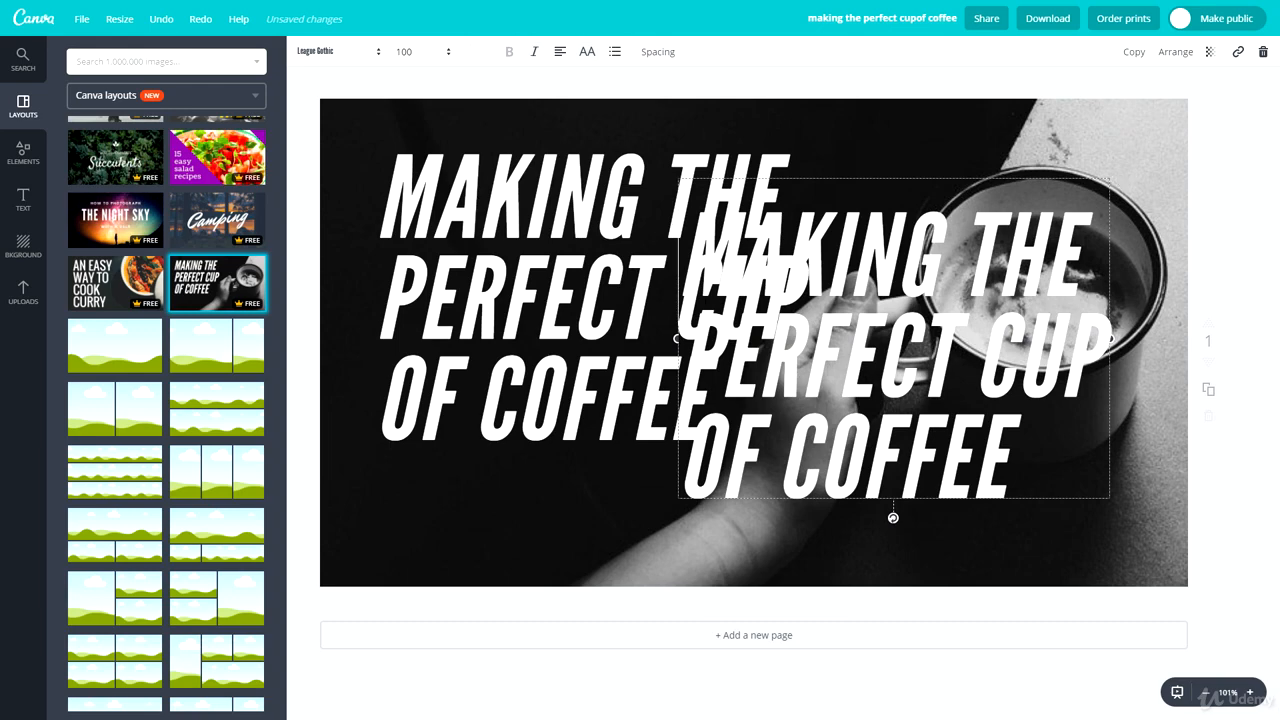
left_click(1042, 24)
left_click(1014, 90)
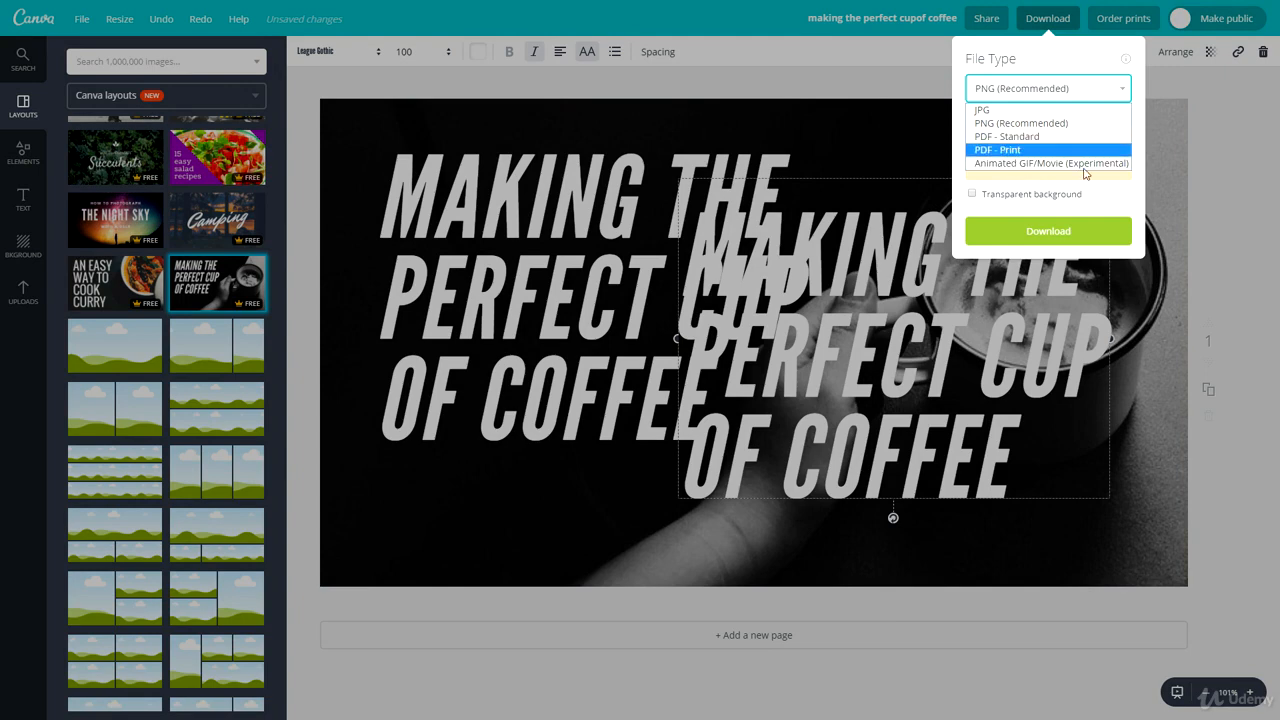
left_click(1250, 204)
left_click(1249, 197)
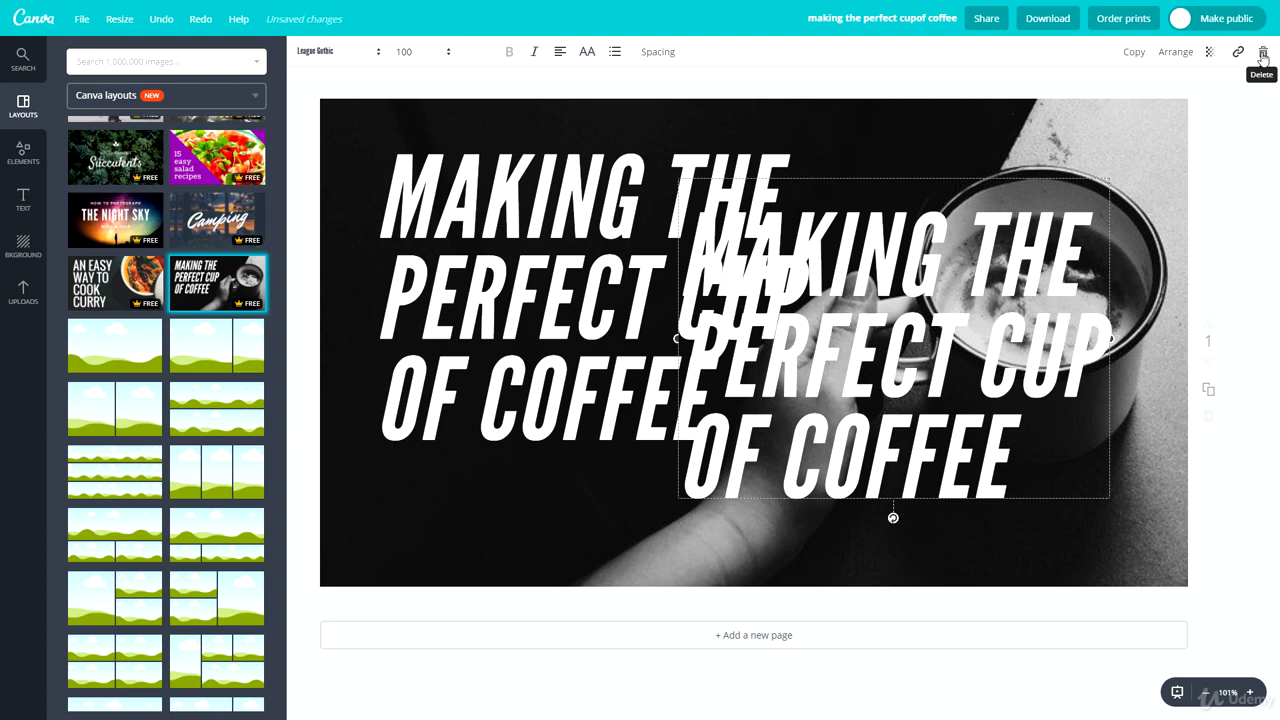
- Delete the copied headline and move the original headline slightly up and to the left
left_click(1262, 55)
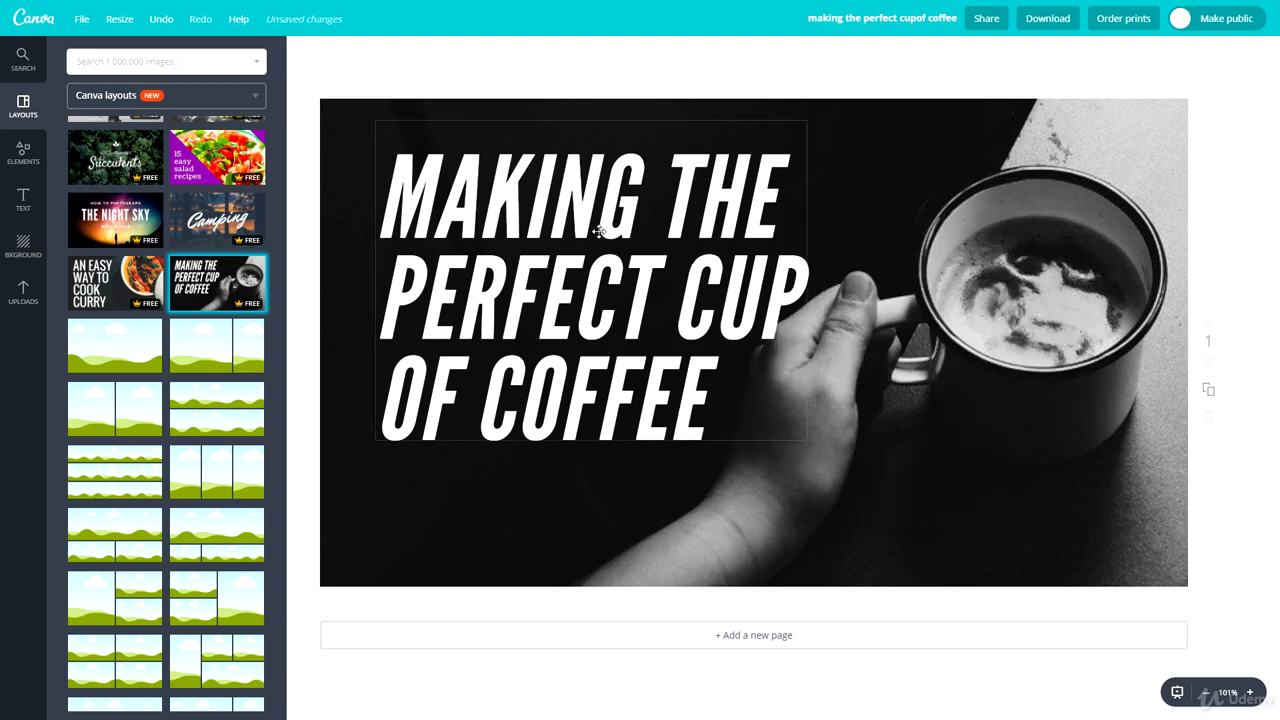
left_click_drag(598, 230, 576, 220)
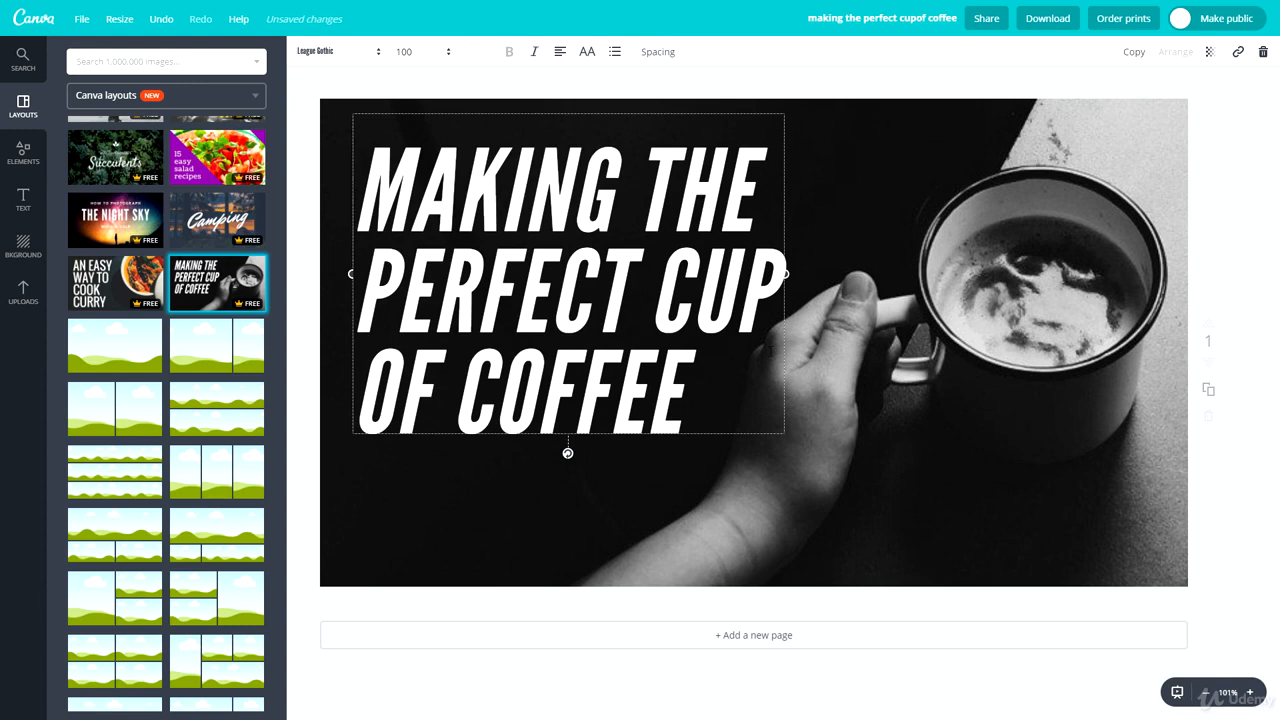
- Replace the coffee background with the misty pine forest picture from the free photo elements
left_click(30, 170)
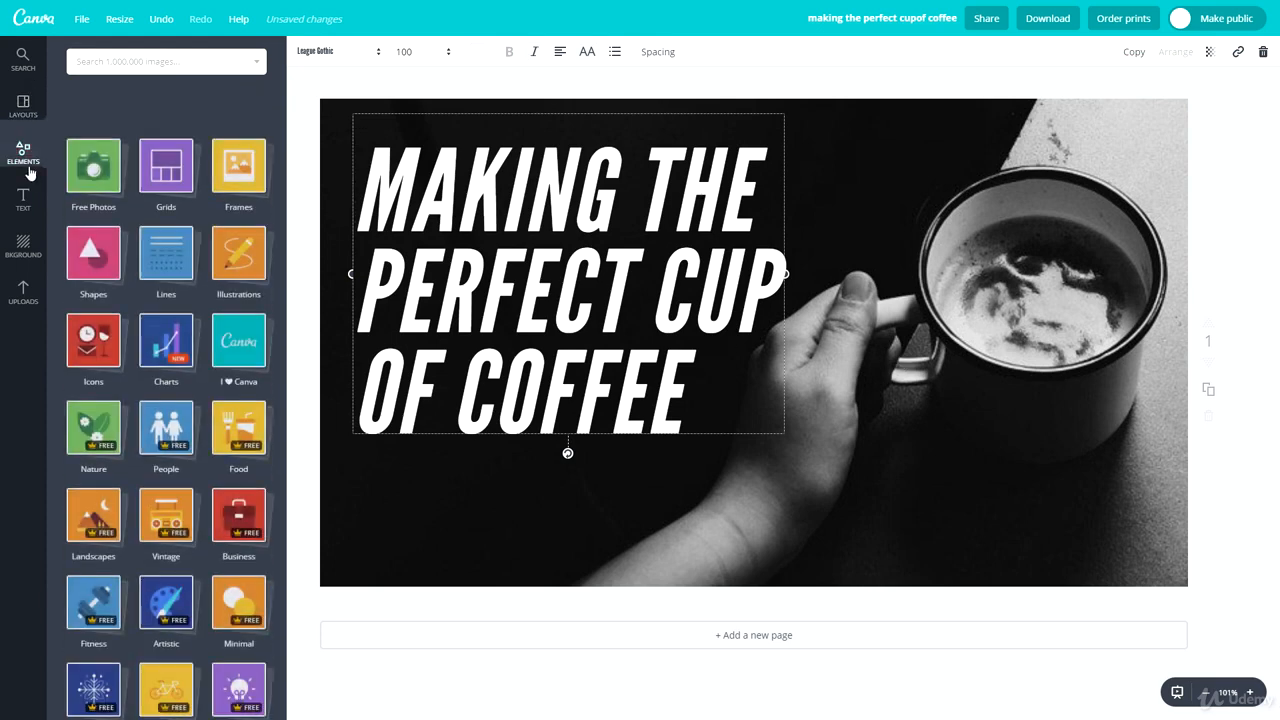
left_click(91, 131)
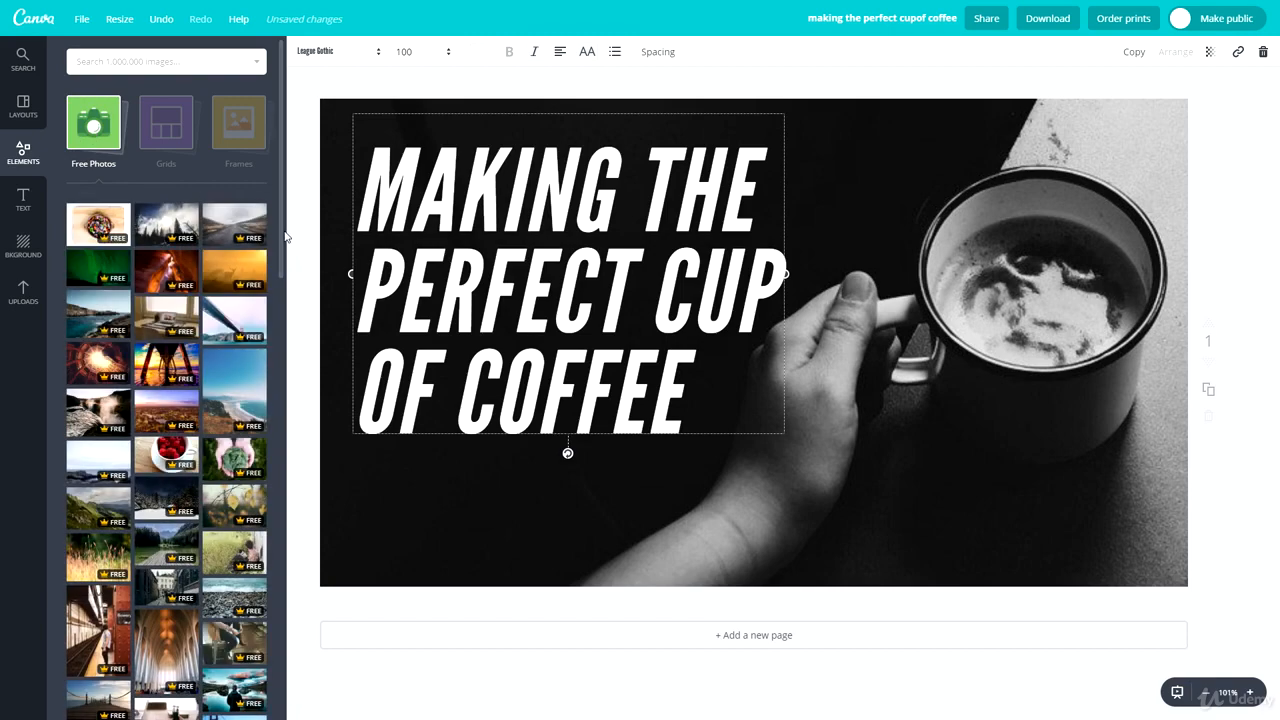
left_click_drag(165, 222, 854, 272)
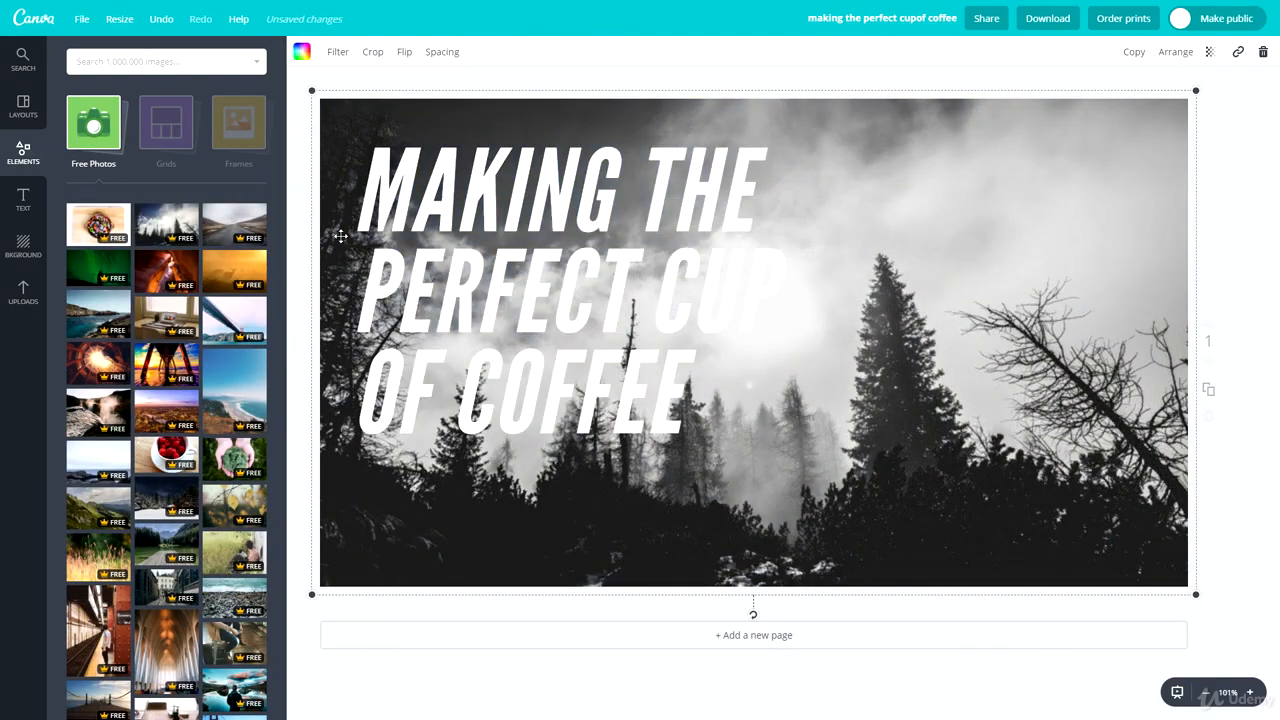
- Search the image library for "macbook" and set the photo of a laptop beside a phone as the background
left_click(148, 62)
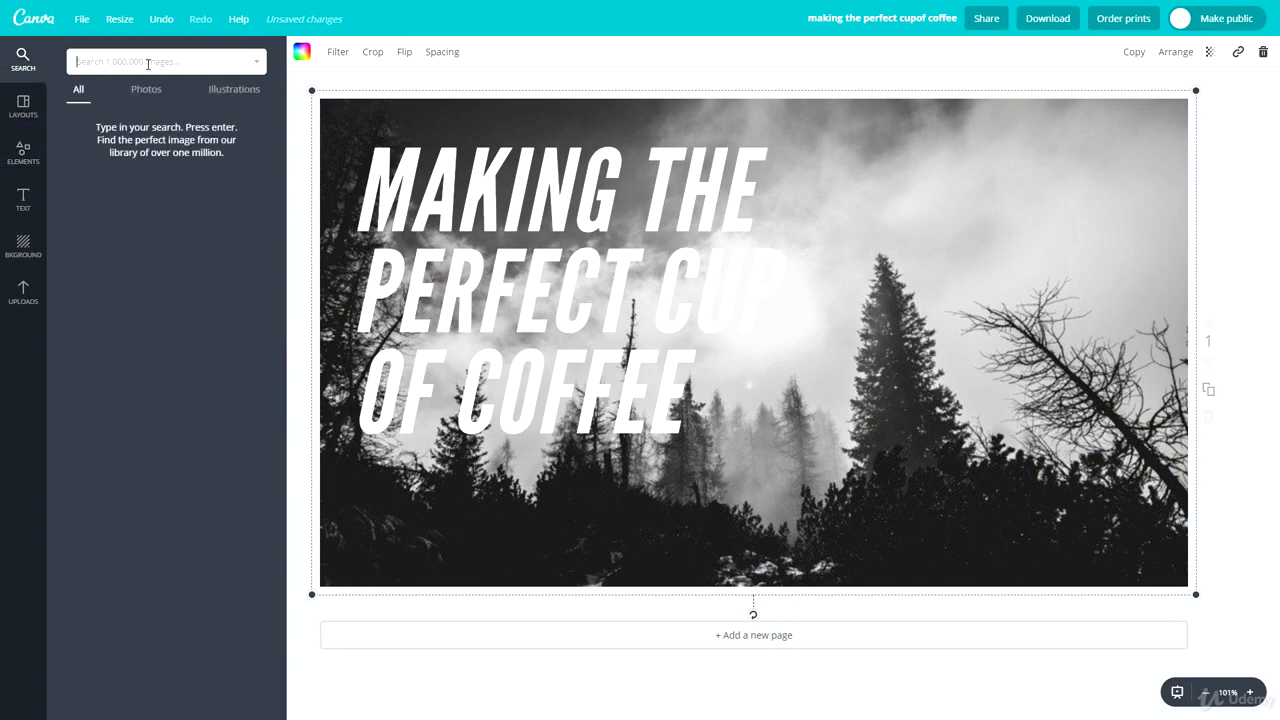
type("macbook")
key("Return")
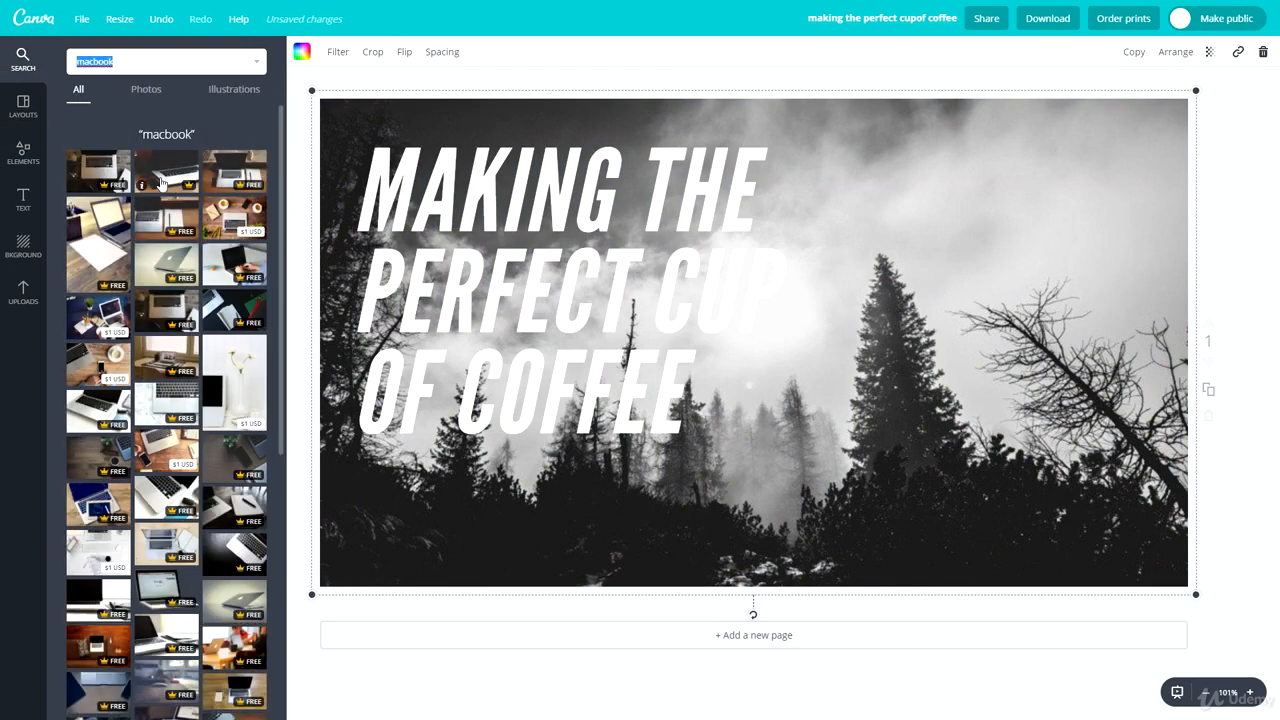
left_click_drag(161, 181, 837, 306)
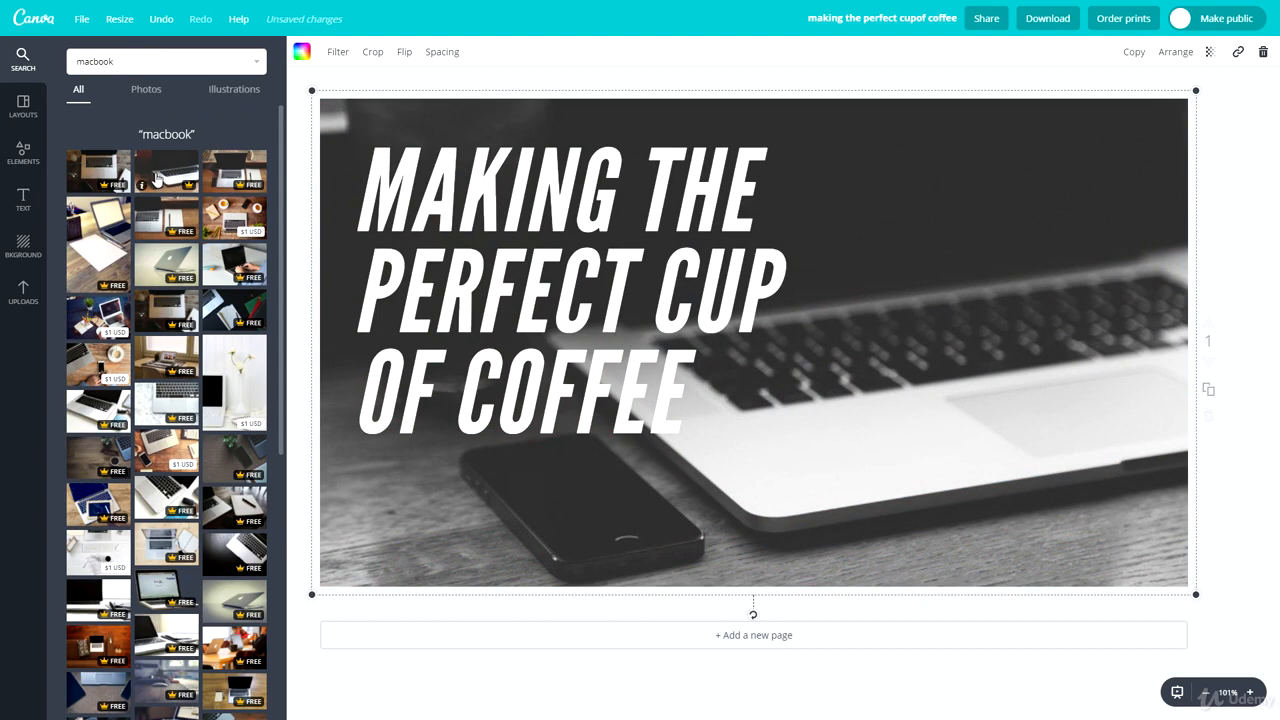
- Try the Cali, Drama and Edge filters on the laptop background photo, and set its filter to Normal
left_click(338, 55)
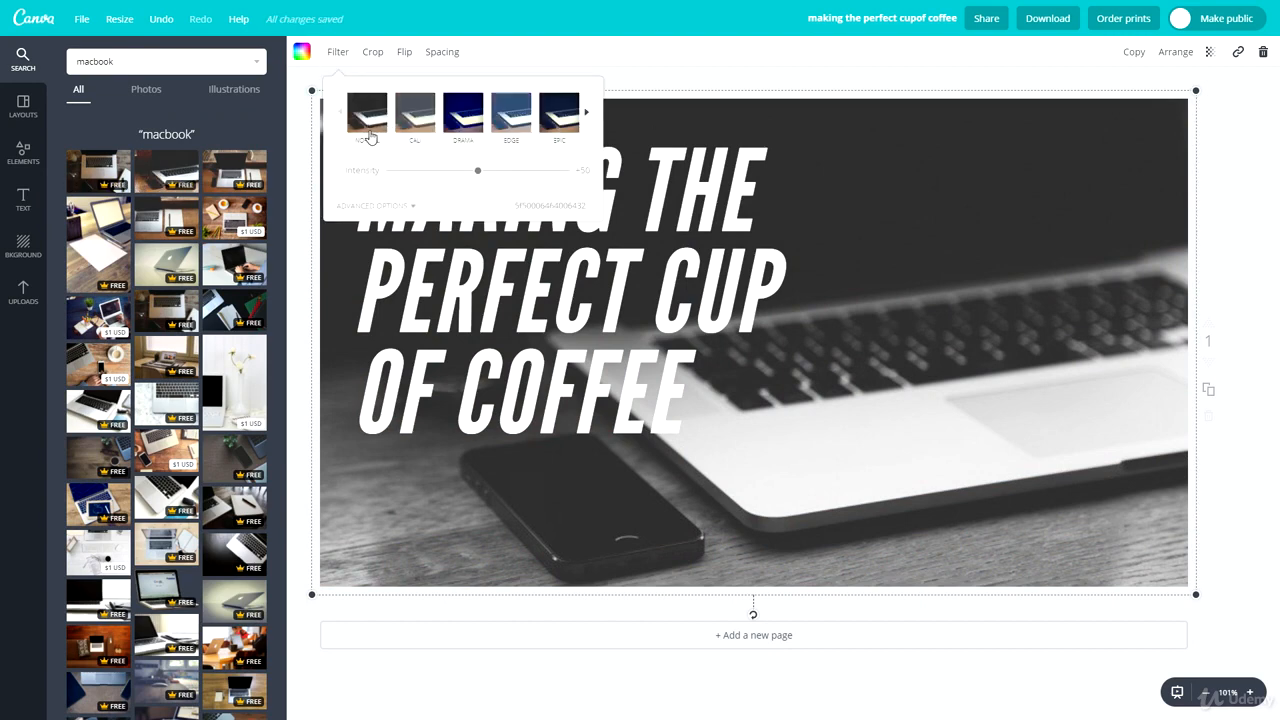
left_click(378, 122)
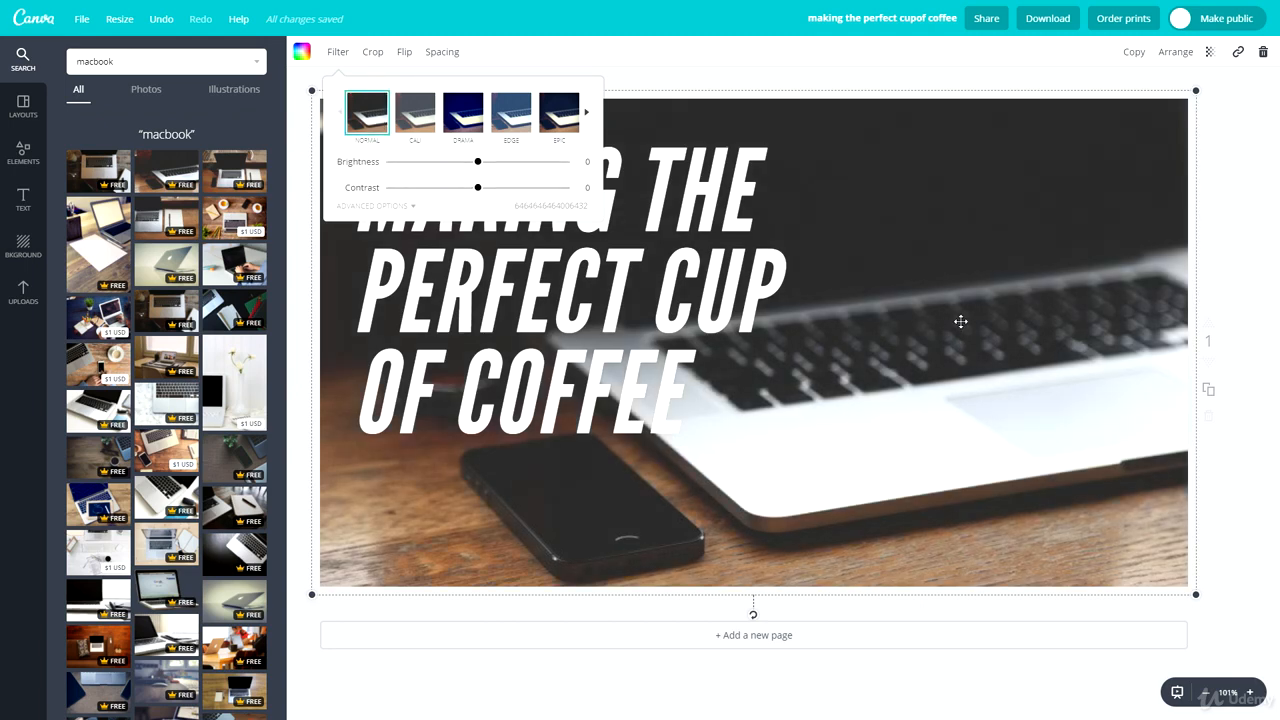
left_click(416, 124)
left_click(463, 118)
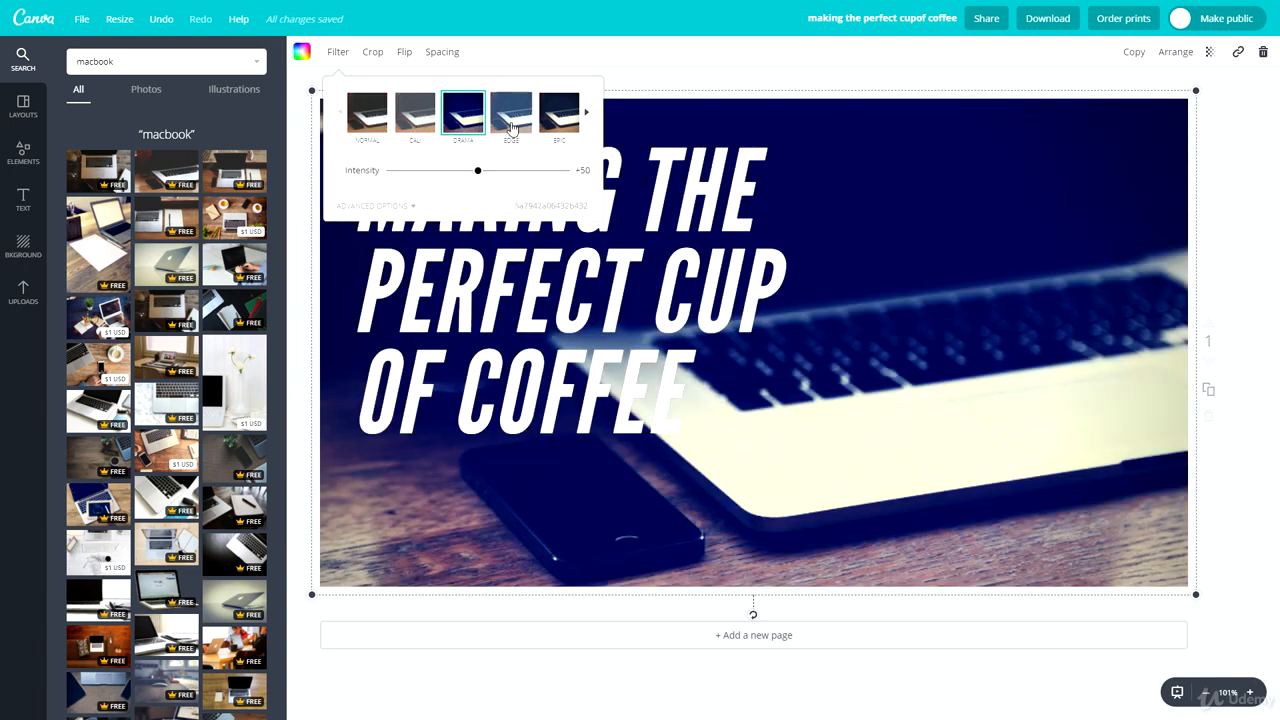
left_click(511, 124)
left_click(367, 113)
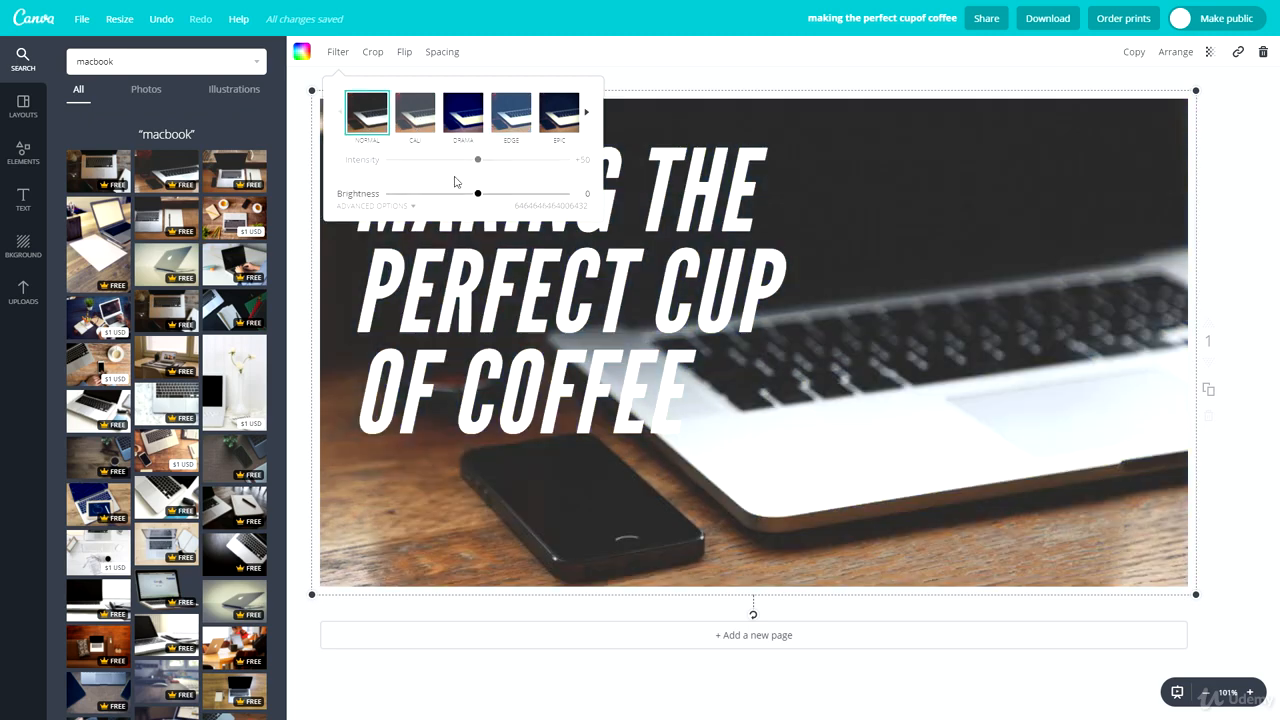
- Try brightness +50, contrast -44, saturation +21 and tint -32 in the laptop photo's advanced filter options
left_click(407, 210)
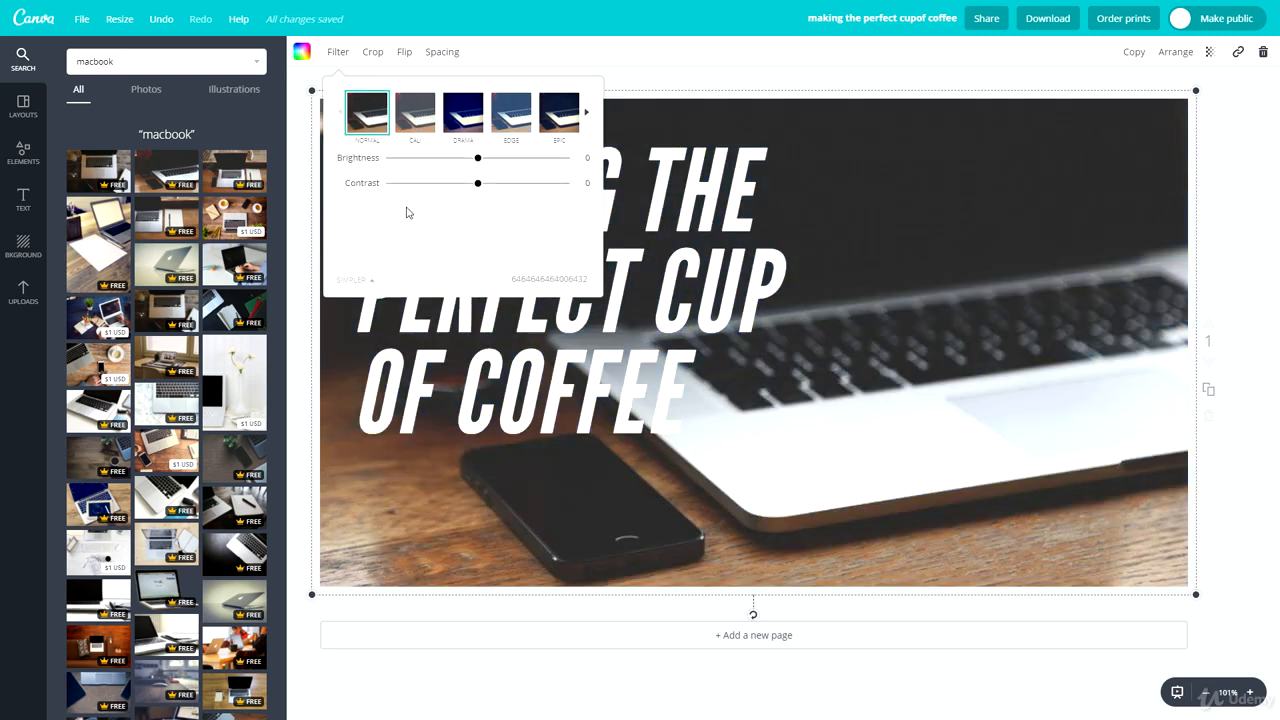
left_click(521, 158)
left_click_drag(477, 183, 449, 234)
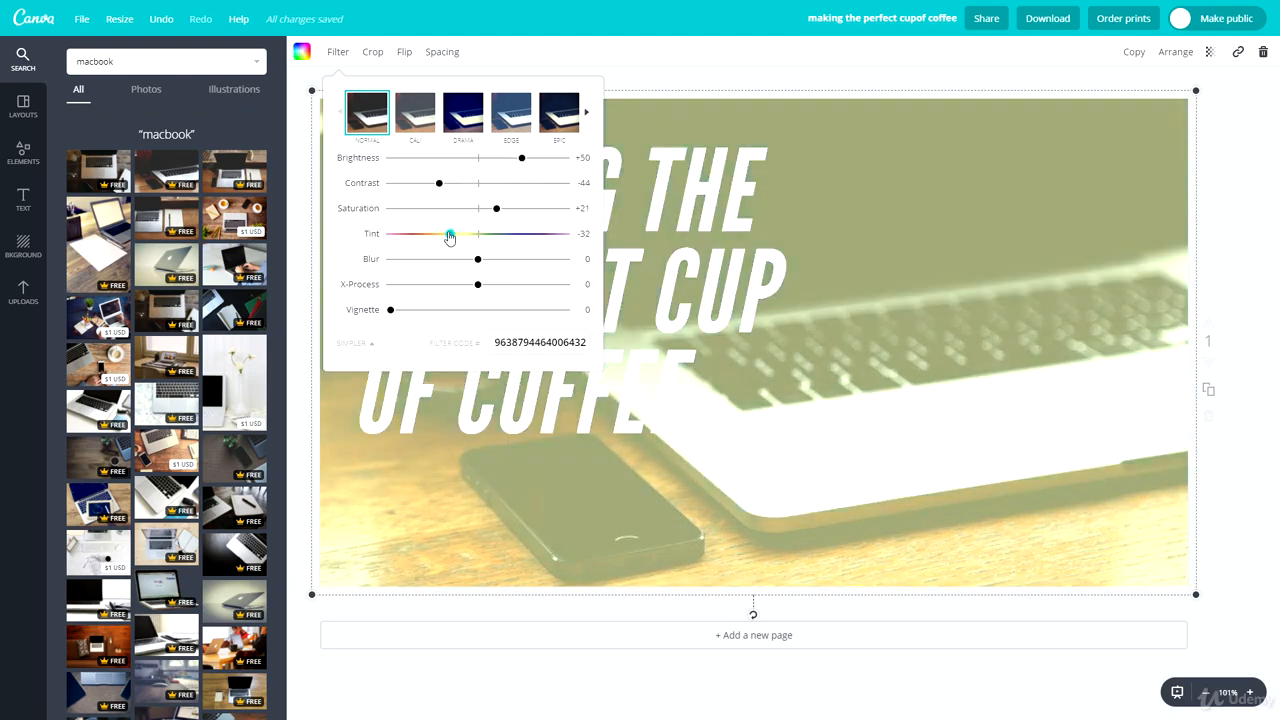
- Set the laptop photo's tint, saturation and brightness to 0, contrast to -2, blur to +6 and vignette to +1
left_click_drag(538, 262, 488, 238)
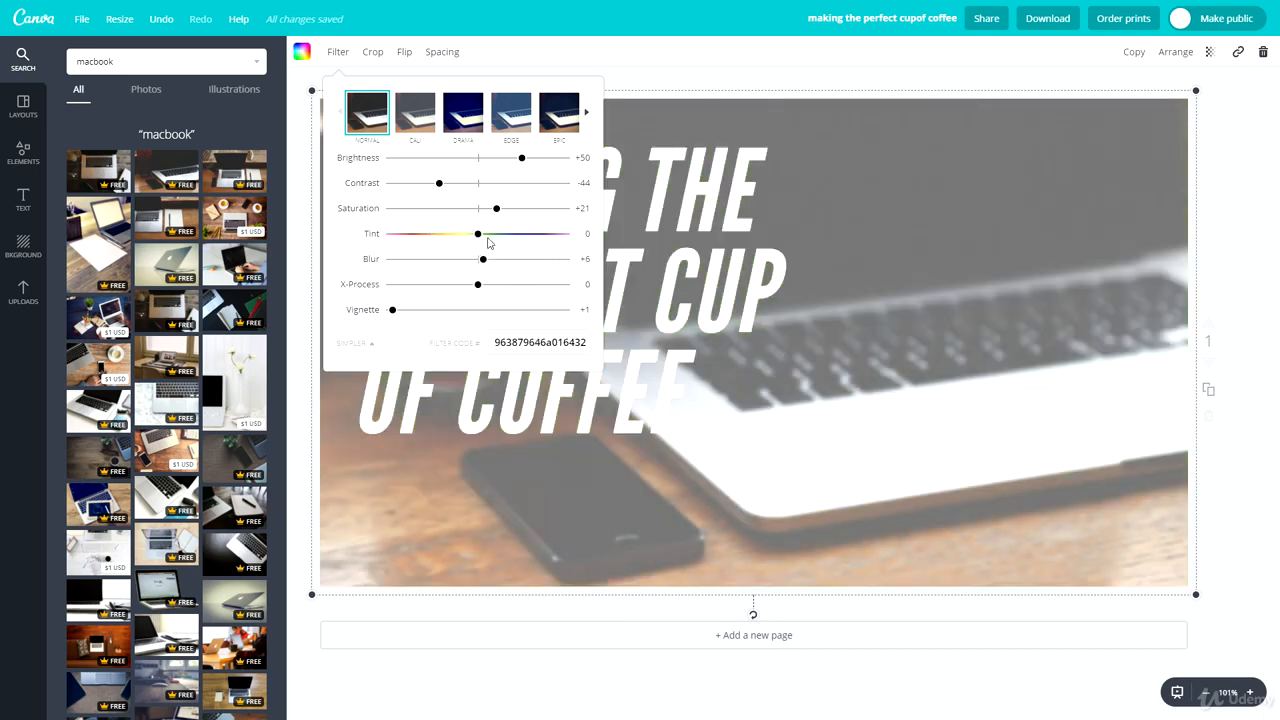
left_click(479, 209)
left_click_drag(440, 183, 480, 165)
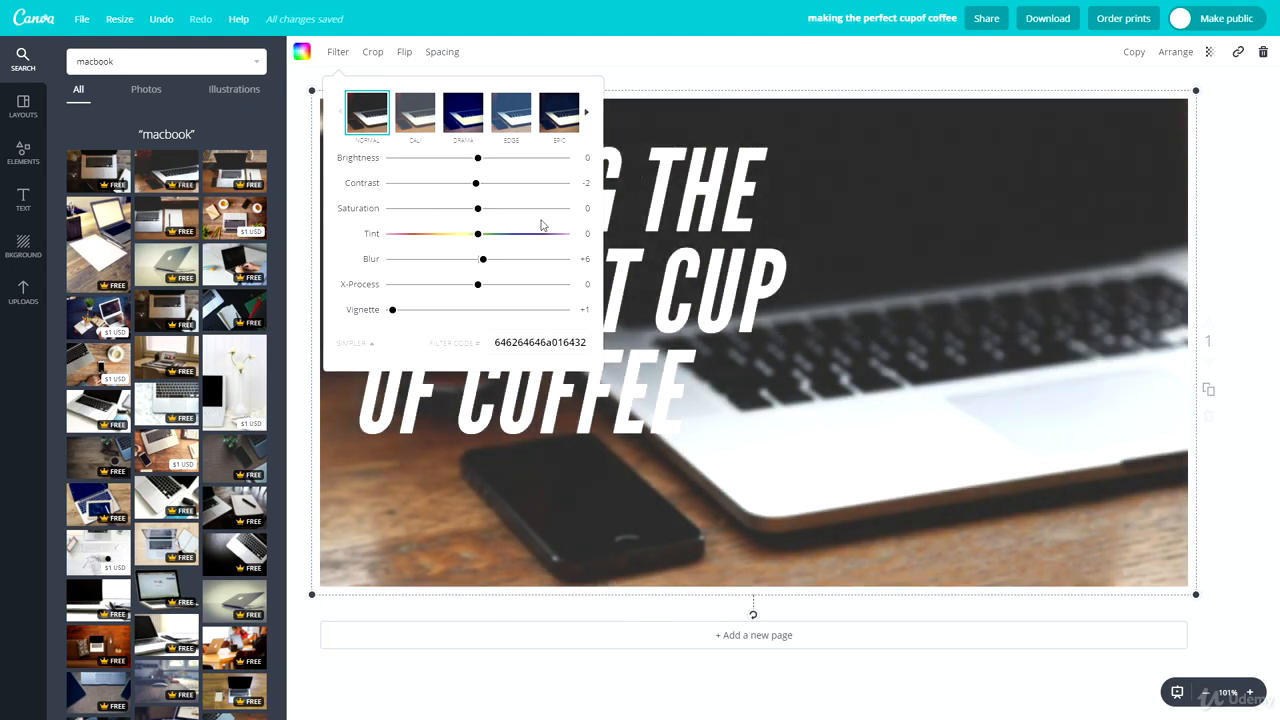
- Try the Epic and Grayscale filters on the laptop background photo, and set its filter to Normal
left_click(563, 115)
left_click(587, 112)
left_click(511, 112)
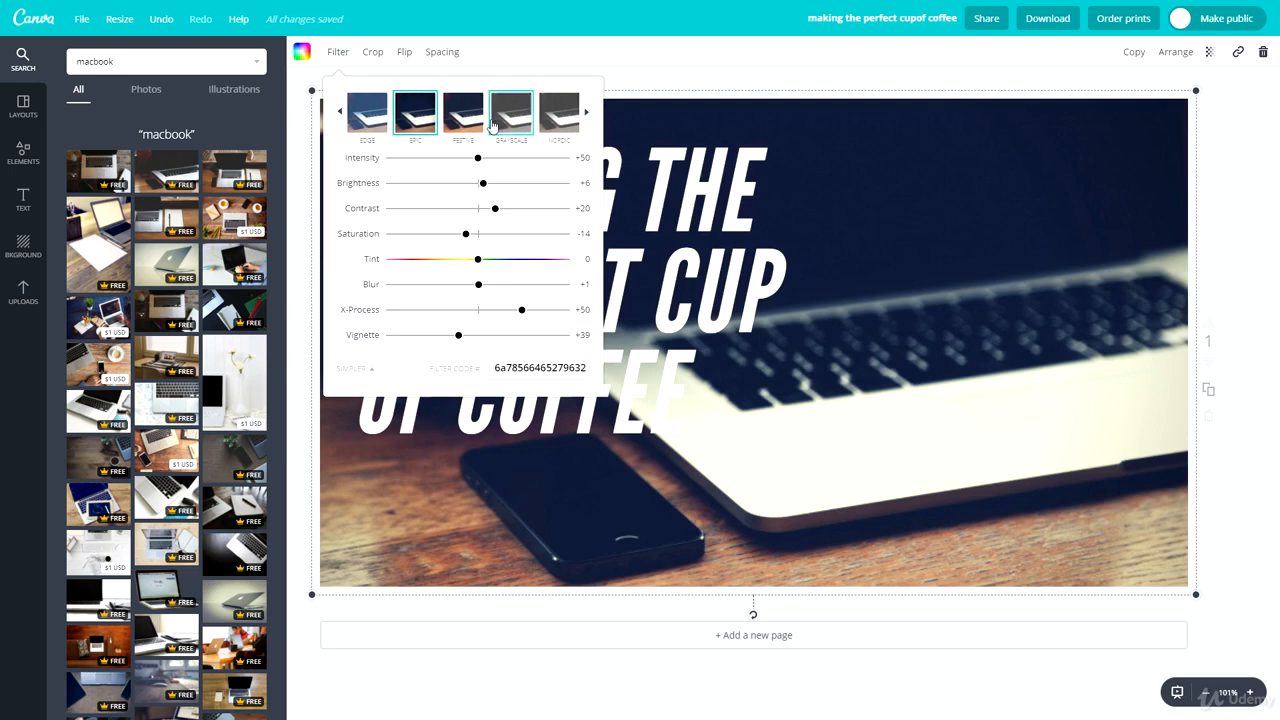
left_click(343, 108)
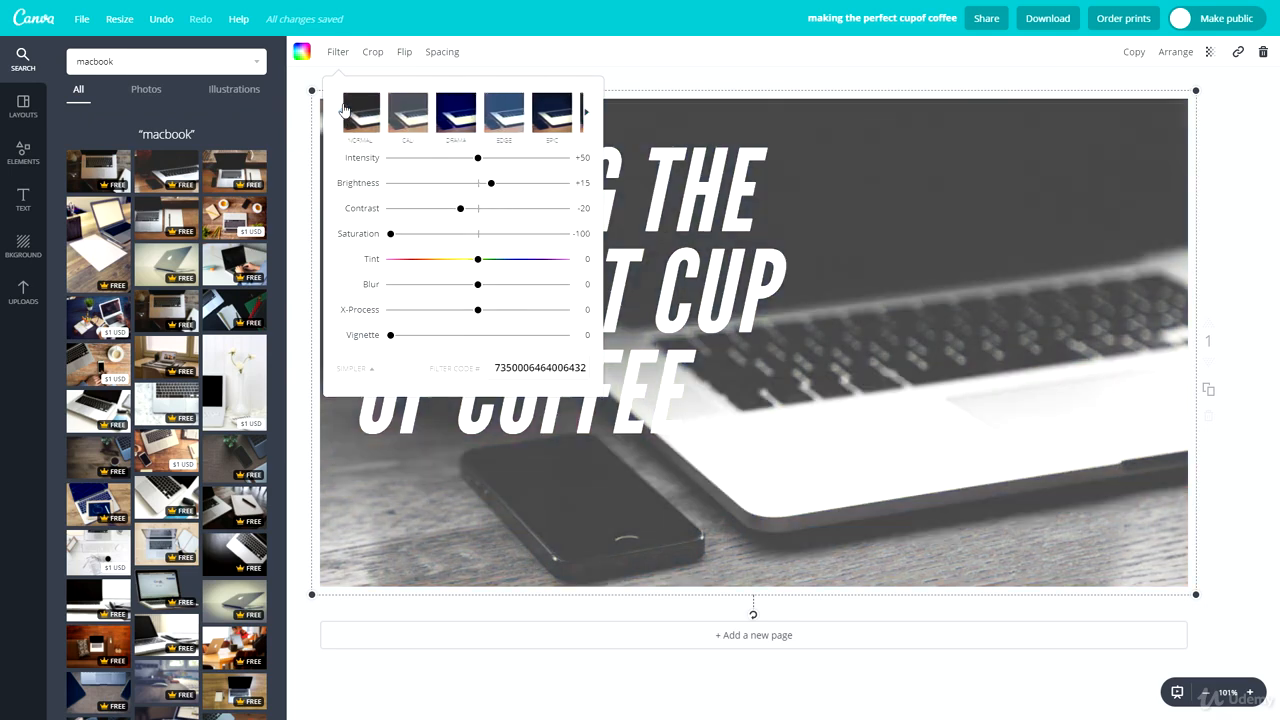
left_click(372, 122)
left_click(934, 219)
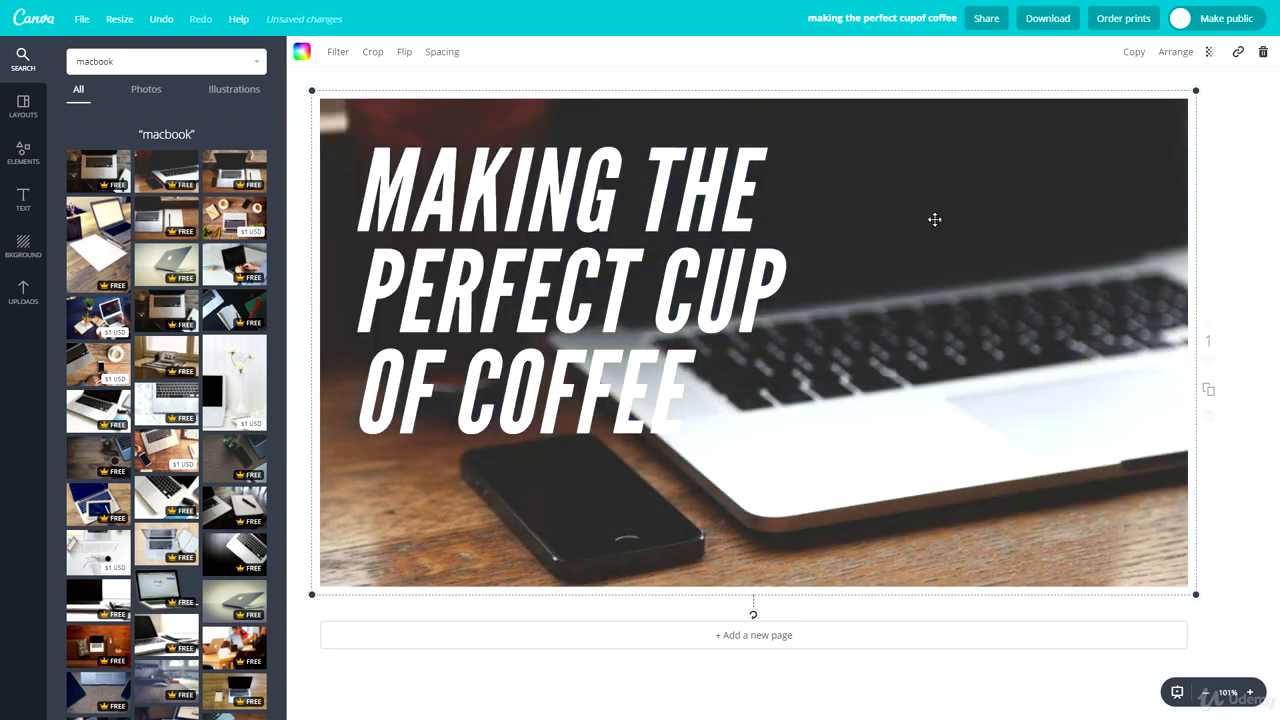
- Clear all the existing text from the headline about the perfect cup of coffee
left_click(483, 176)
triple_click(526, 205)
left_click_drag(590, 400, 395, 290)
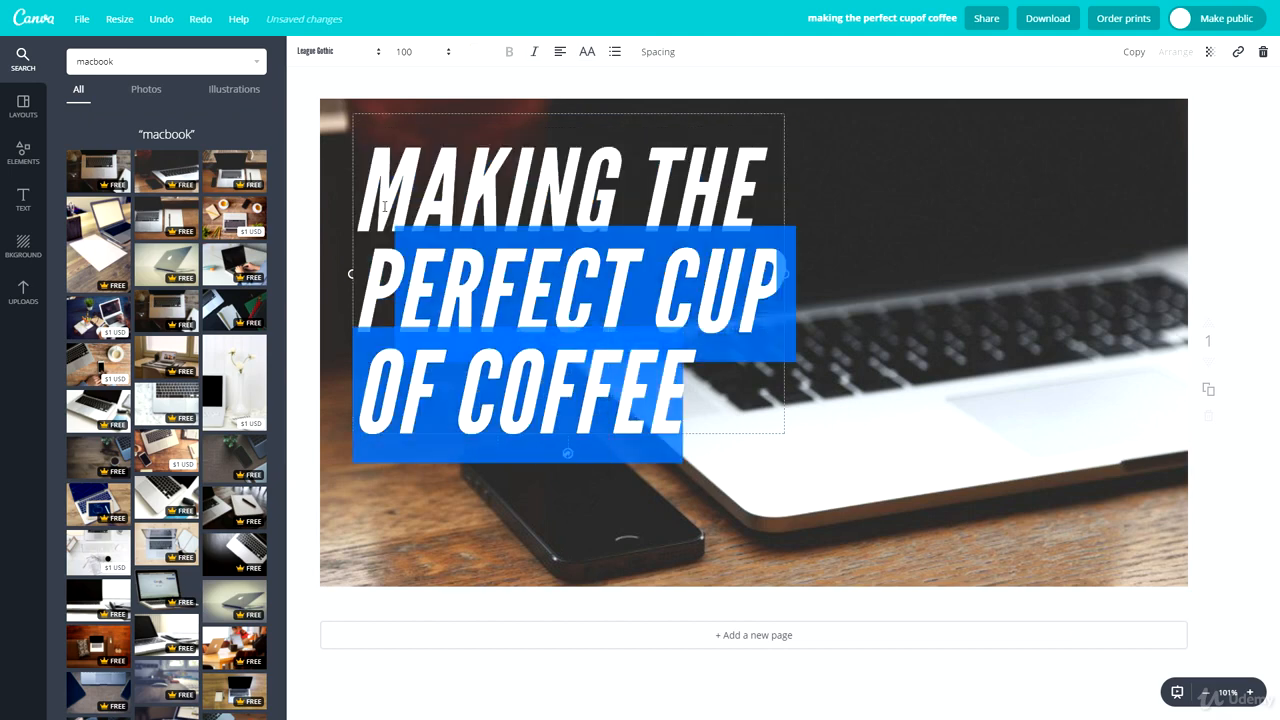
key("BackSpace")
key("ctrl+a")
key("BackSpace")
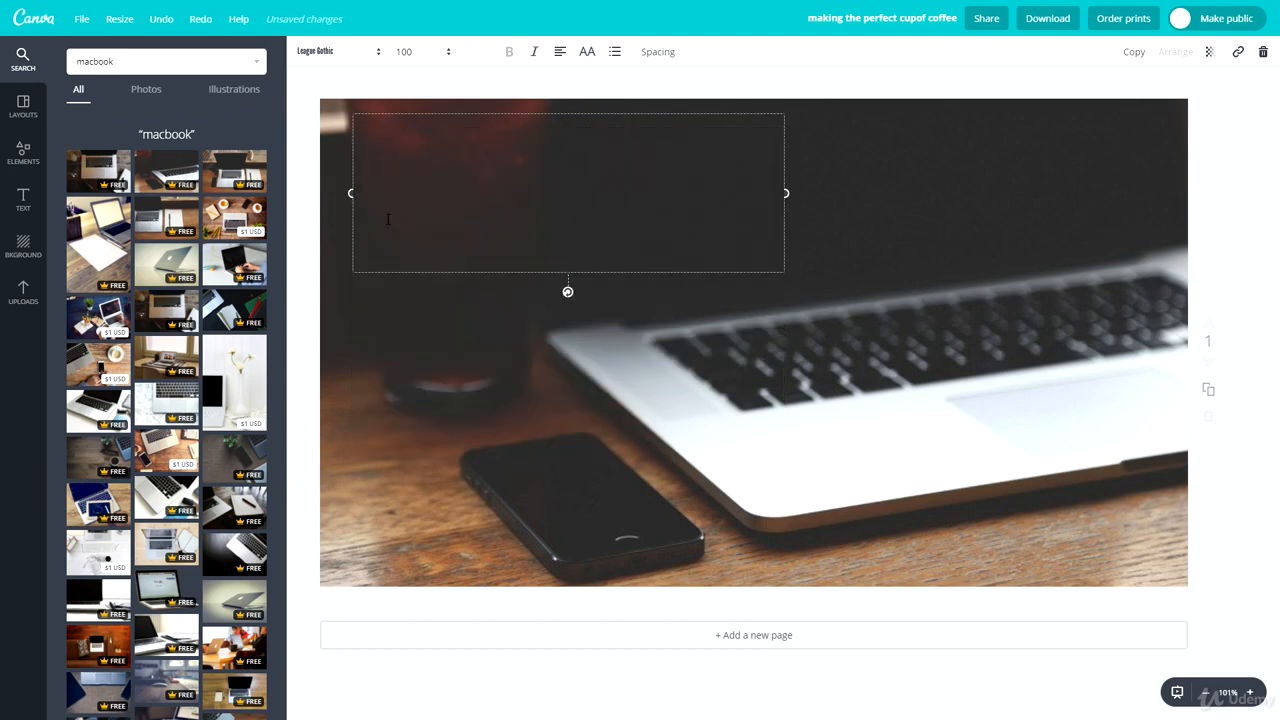
- Write "BLACKBRICK" and "TRAINING" on two lines in the empty headline box
type("BAL")
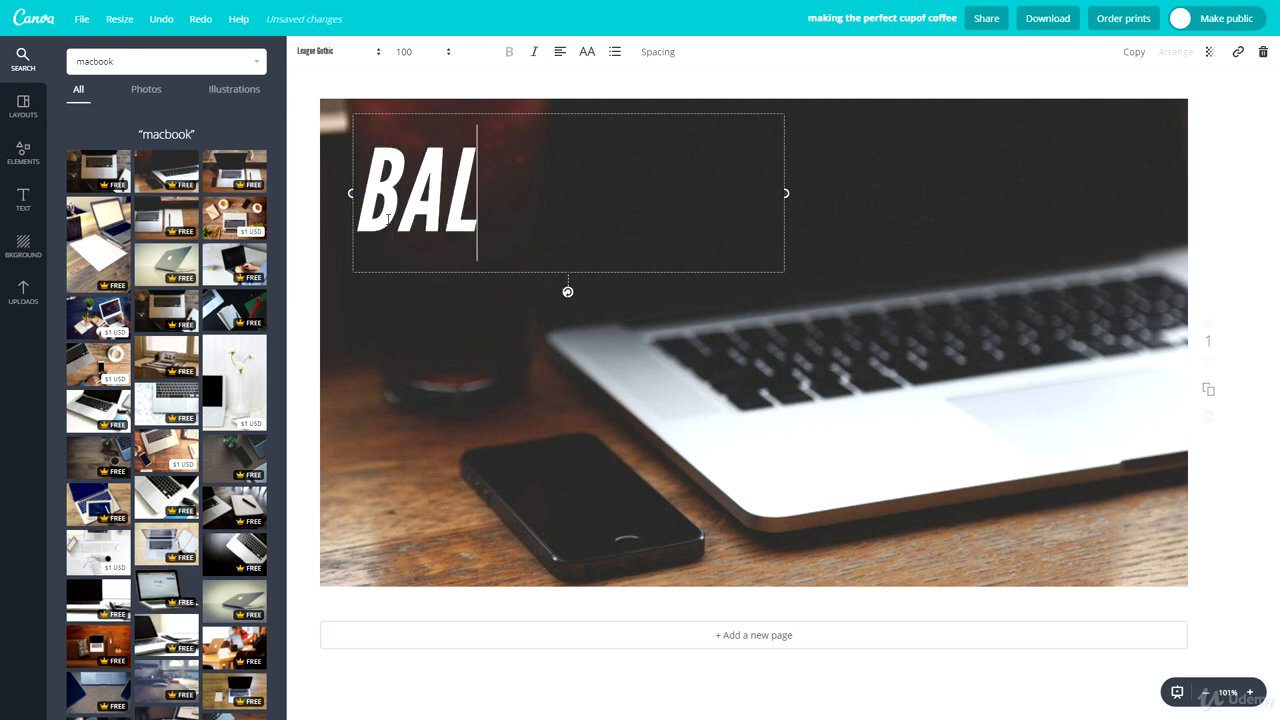
type("CK")
key("BackSpace")
key("BackSpace")
key("BackSpace")
key("BackSpace")
type("LACKBRICK")
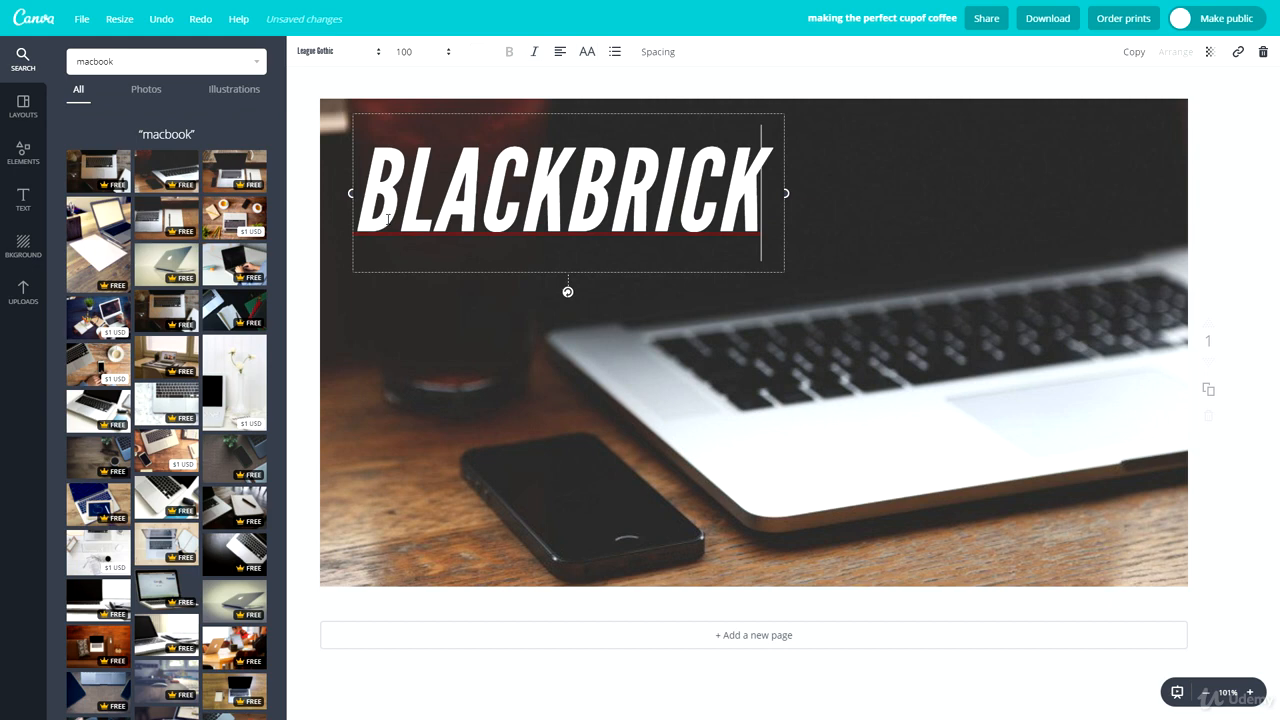
key("Return")
type("TRAINING")
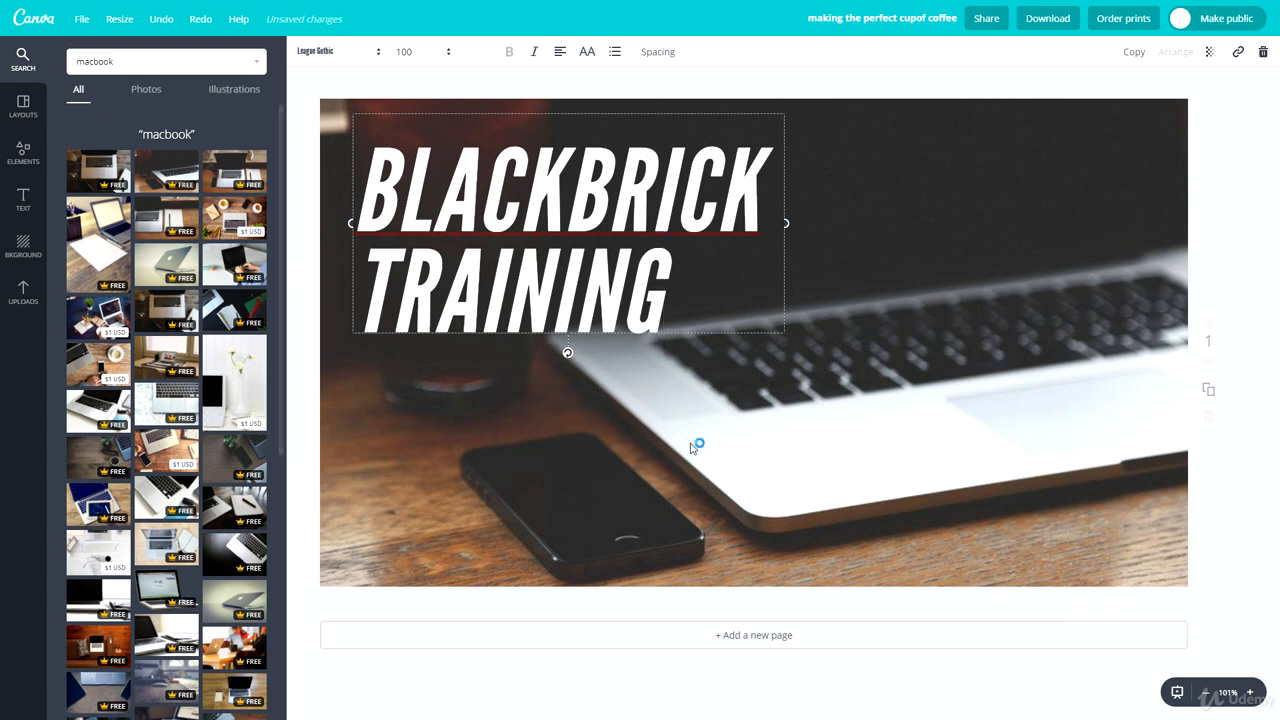
key("Escape")
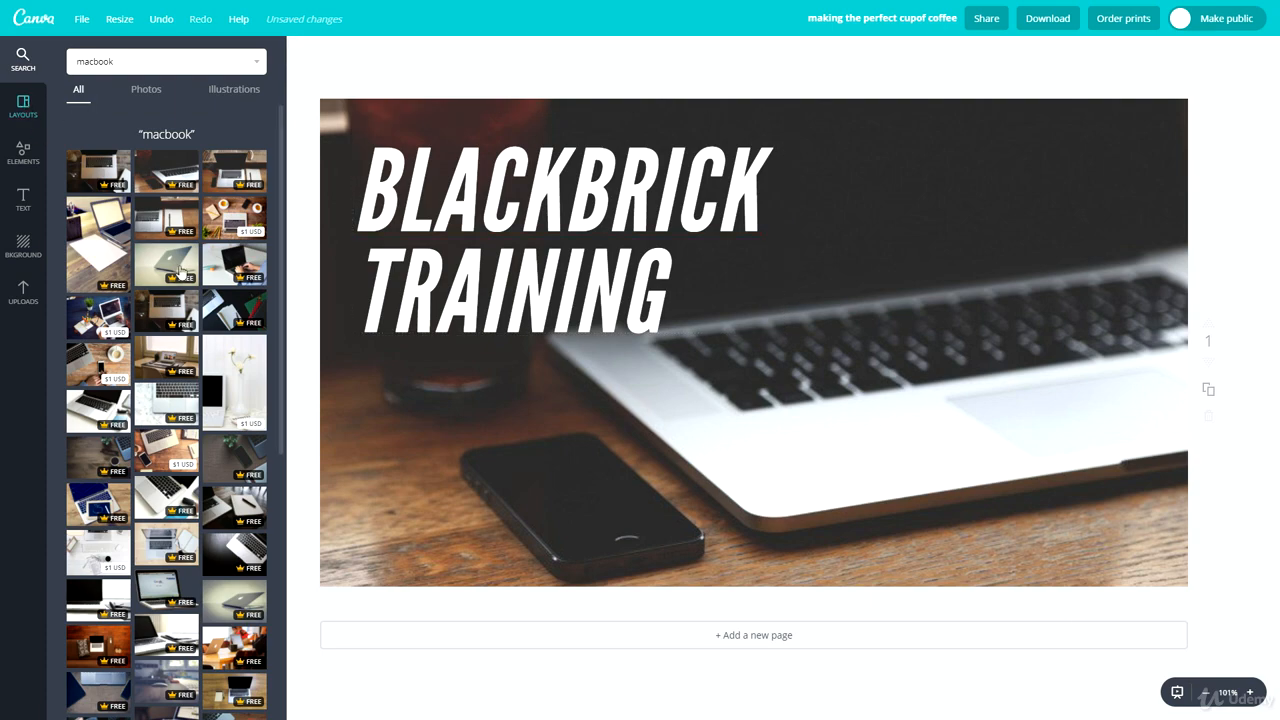
- Apply the "The Top Ten Music Videos" layout from the Canva layouts to the page
left_click(24, 106)
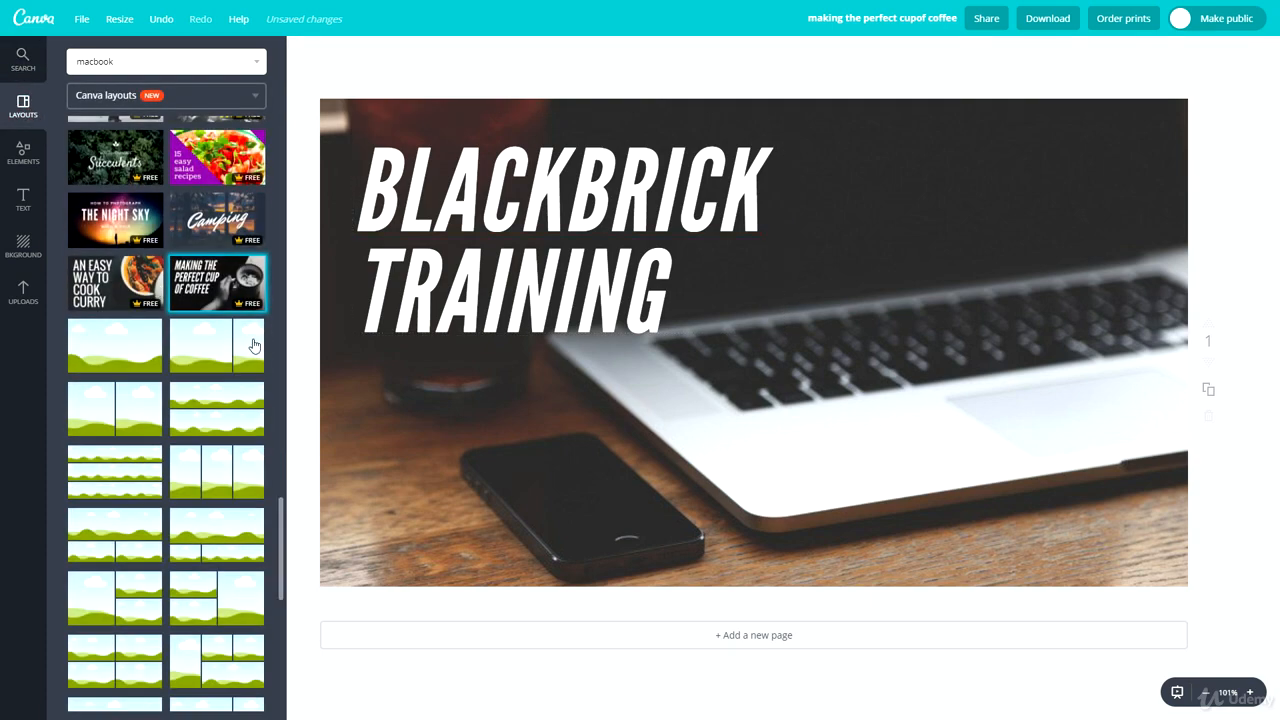
scroll(127, 468, "up", 15)
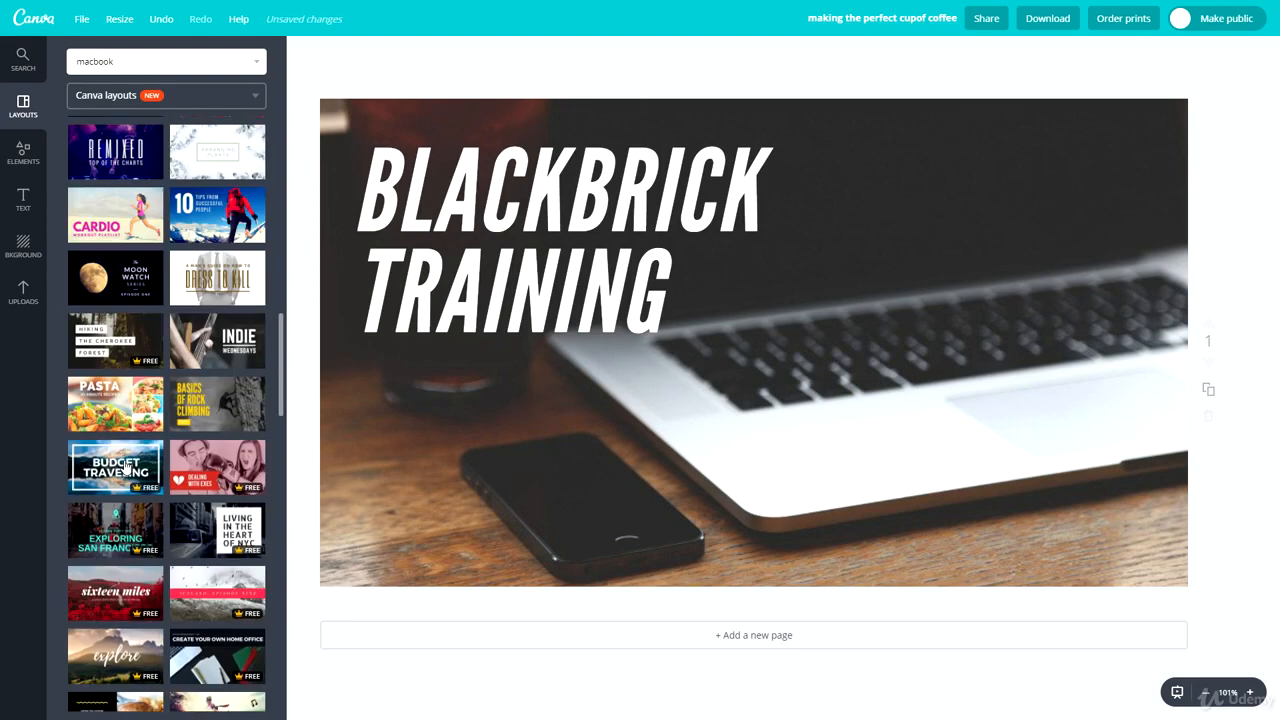
left_click(134, 305)
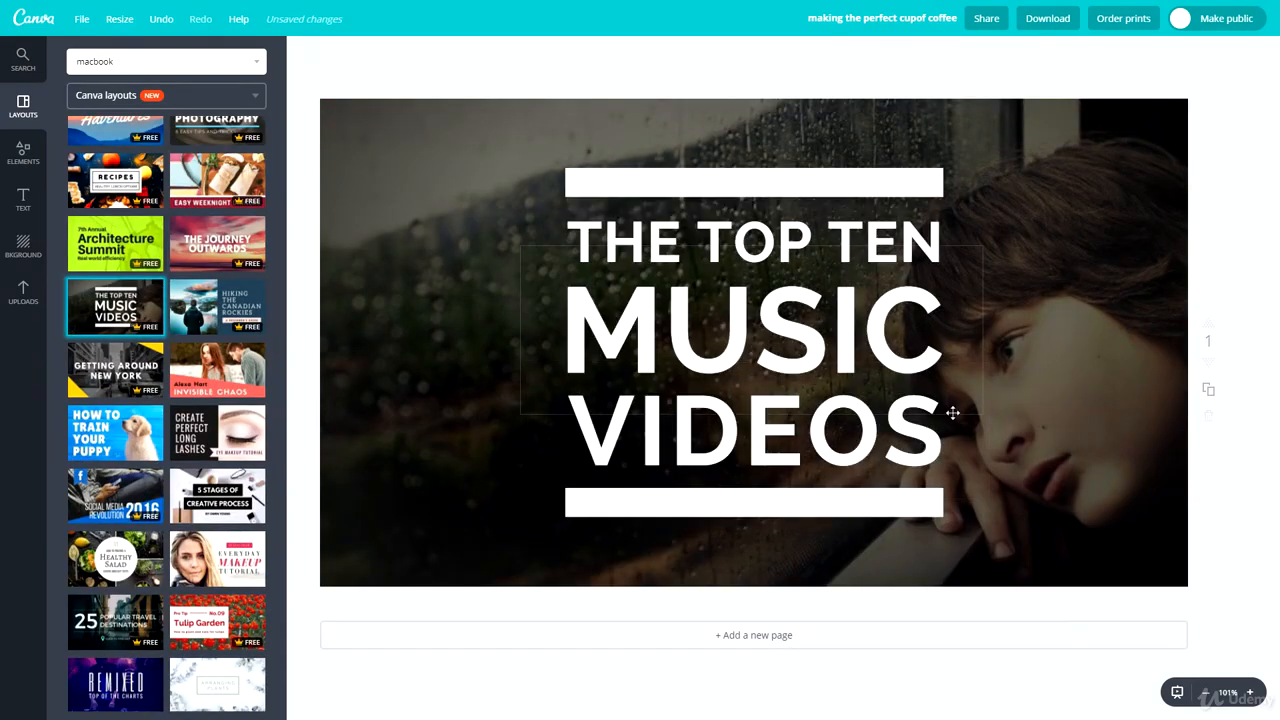
- Add a second page and apply the orange "Baking is as easy as 1-2-3!" layout to it
left_click(752, 637)
scroll(200, 256, "up", 3)
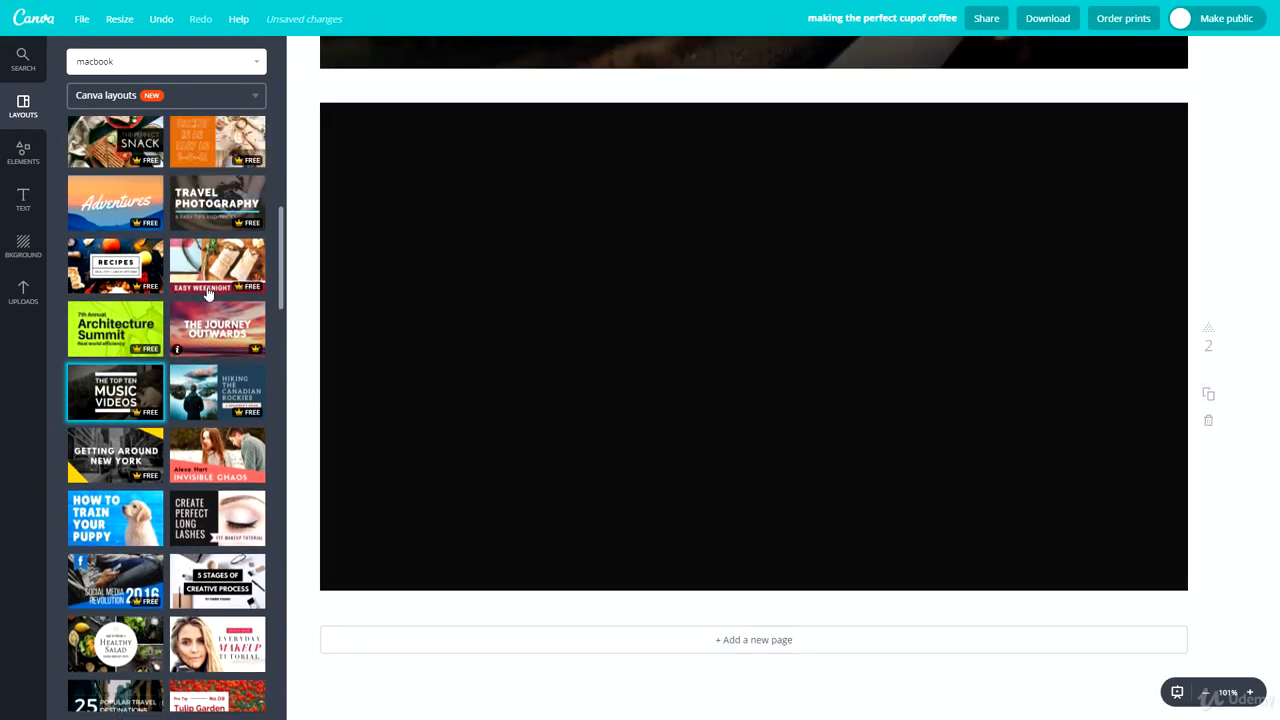
left_click(200, 256)
scroll(782, 429, "up", 5)
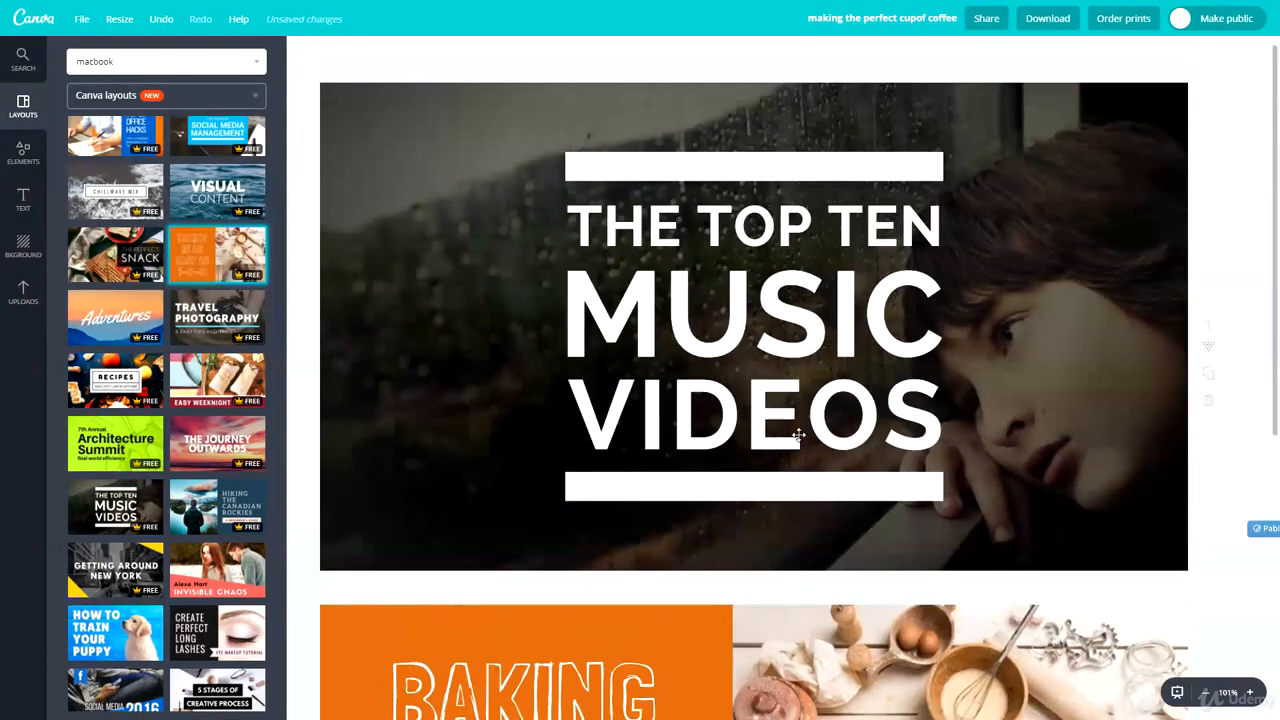
scroll(731, 458, "down", 4)
scroll(731, 458, "down", 1)
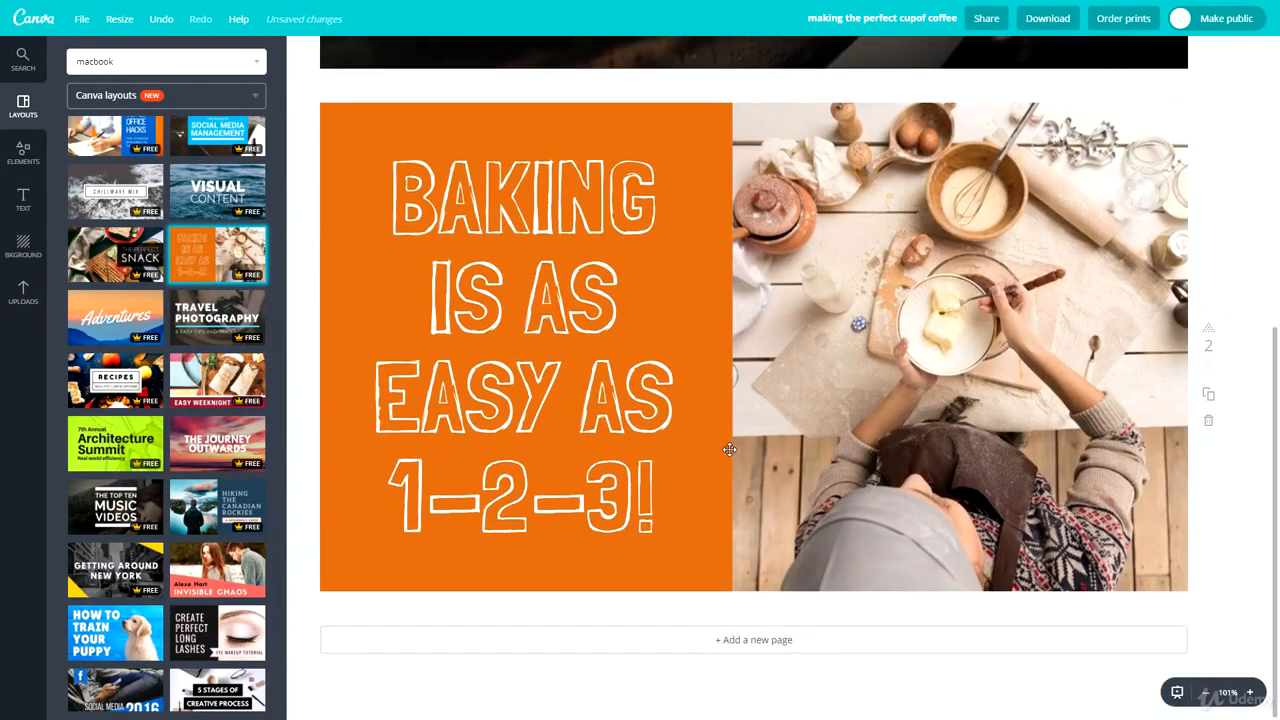
- Try limiting the download to page 2, switch back to all pages, and download the design as PNG
scroll(770, 504, "up", 5)
left_click(1050, 20)
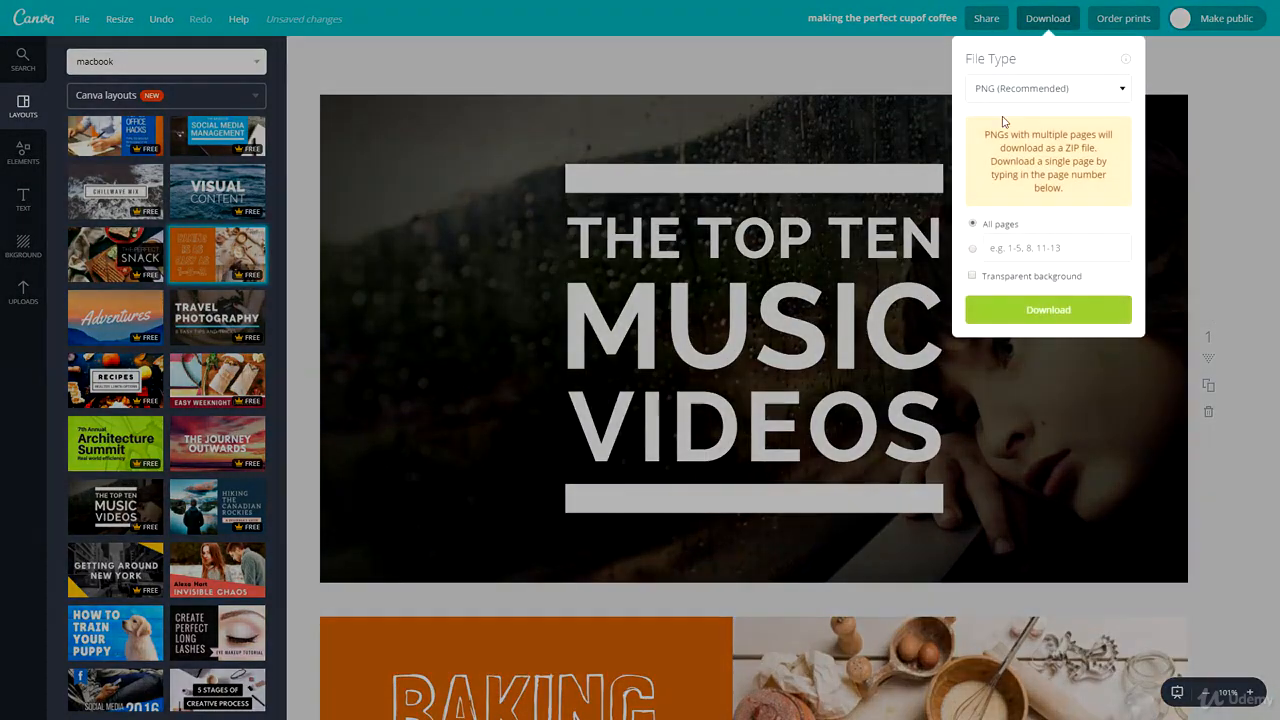
left_click(1014, 250)
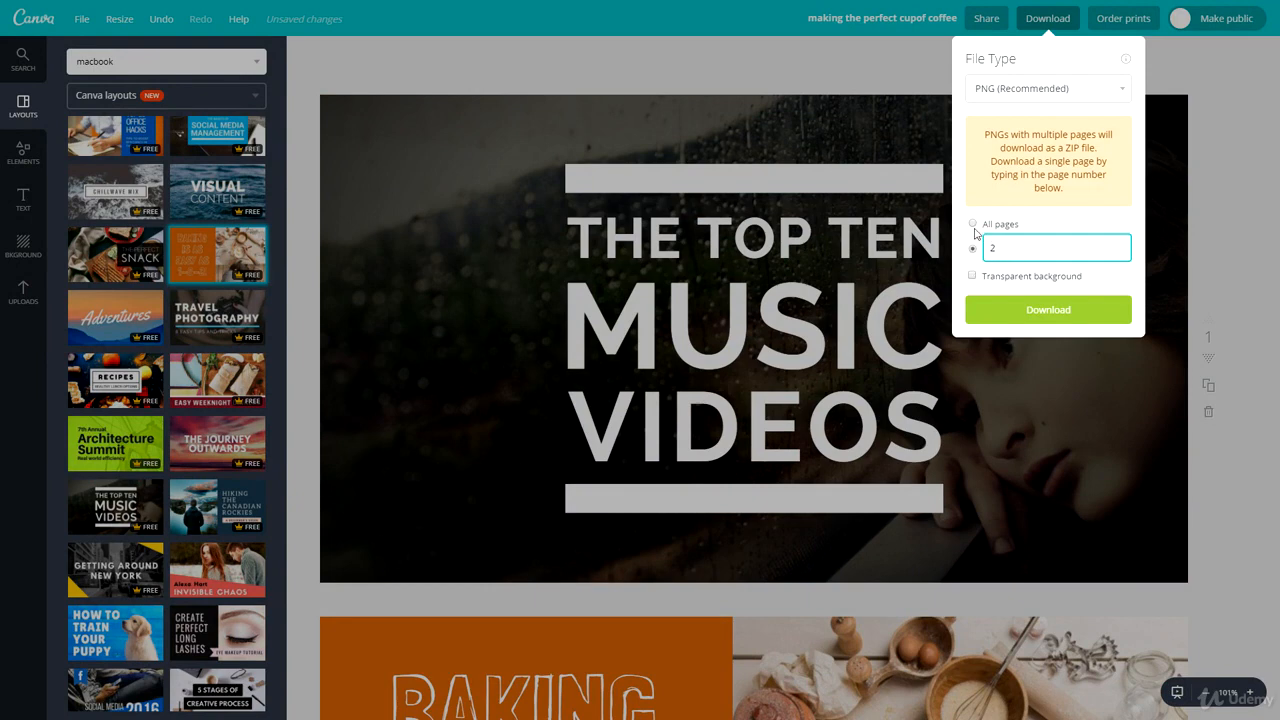
left_click(972, 225)
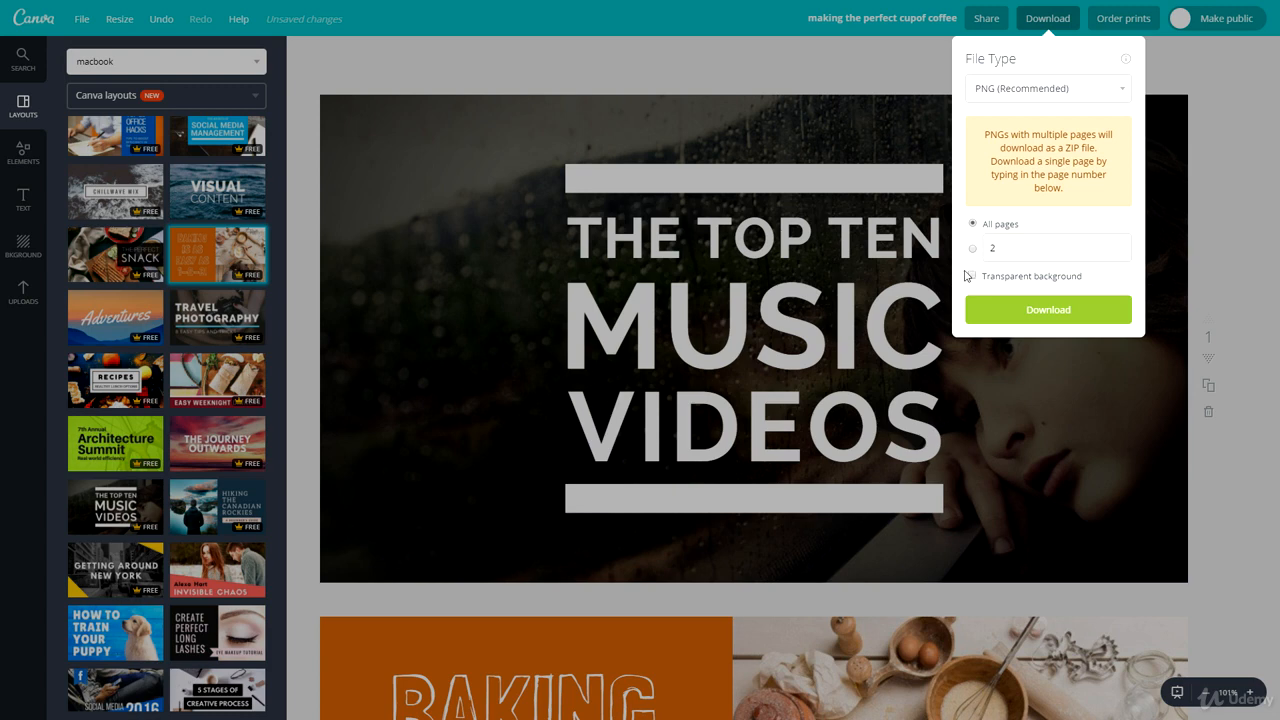
left_click(1045, 312)
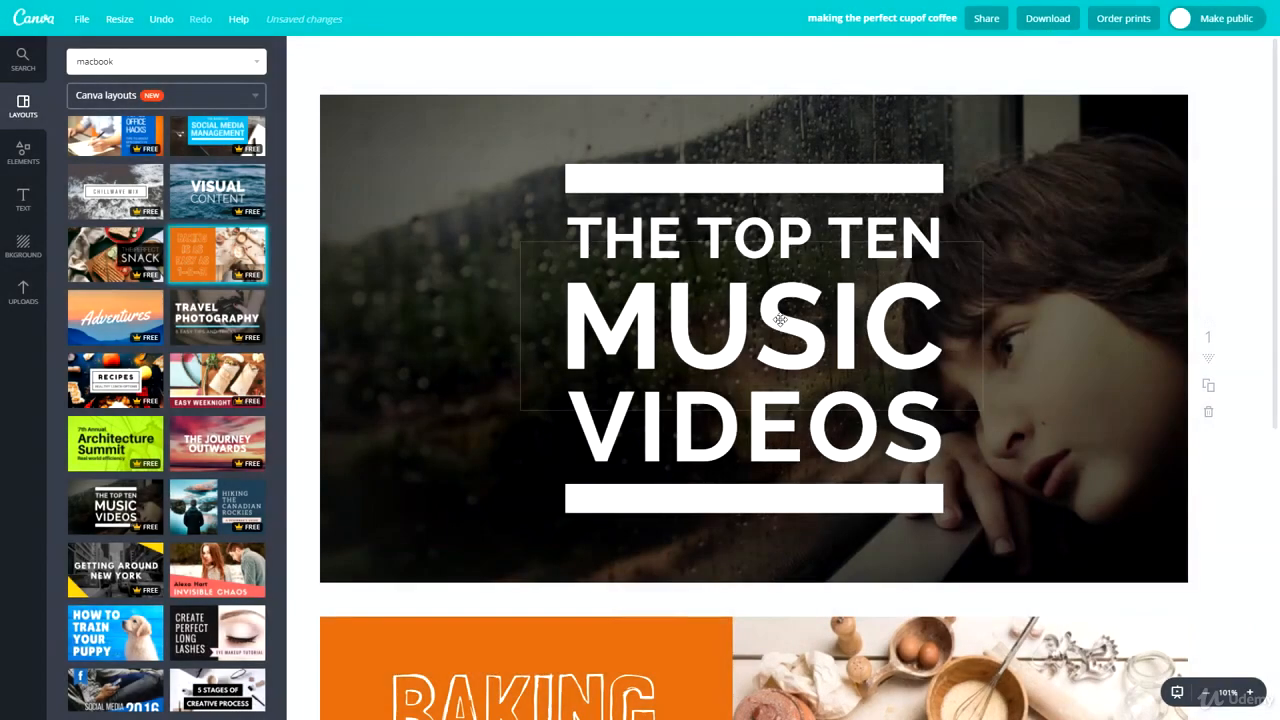
- Try the Visual Content, The Perfect Snack and Baking layouts on page 2, and apply the Travel Photography layout
scroll(600, 310, "down", 5)
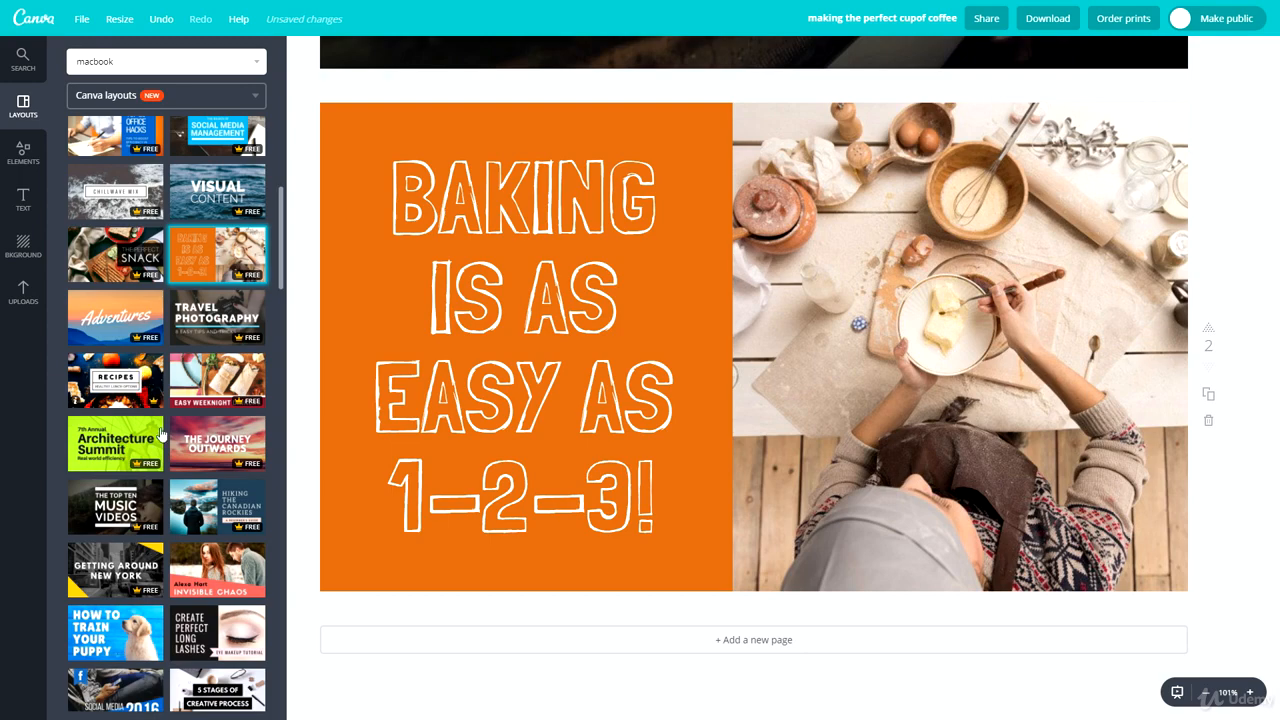
scroll(205, 600, "up", 4)
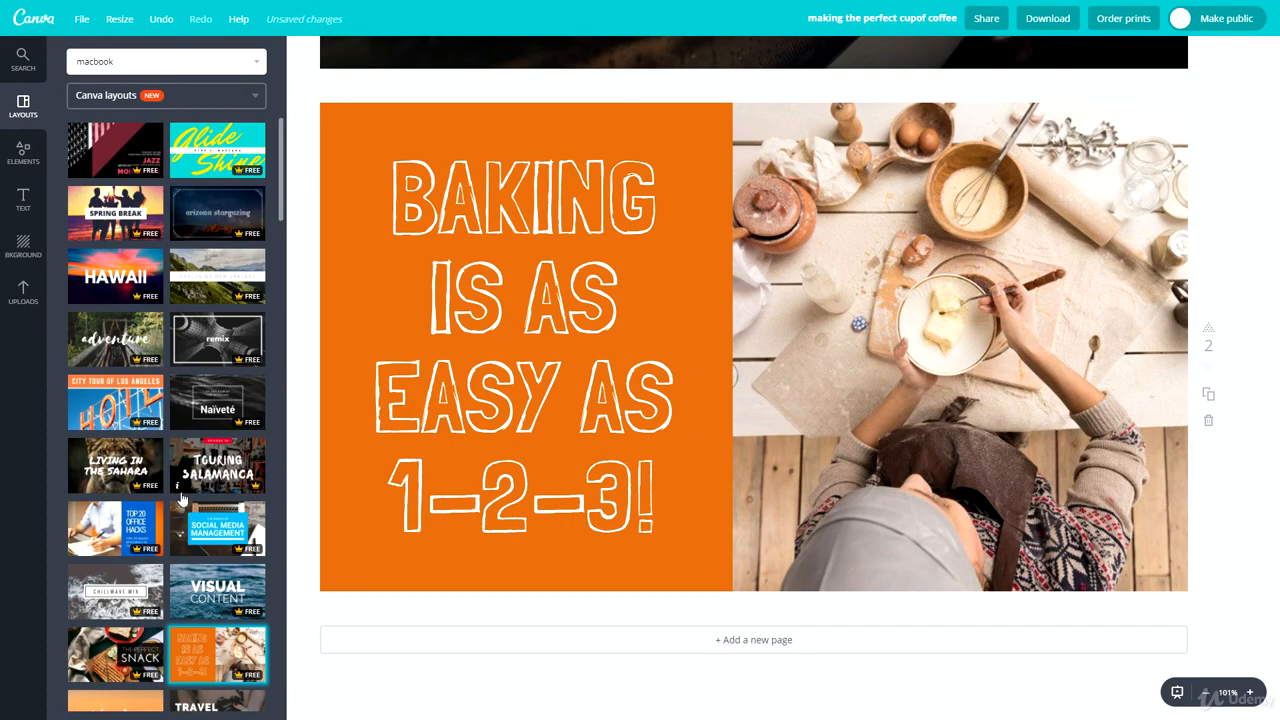
scroll(178, 500, "down", 3)
scroll(172, 508, "down", 1)
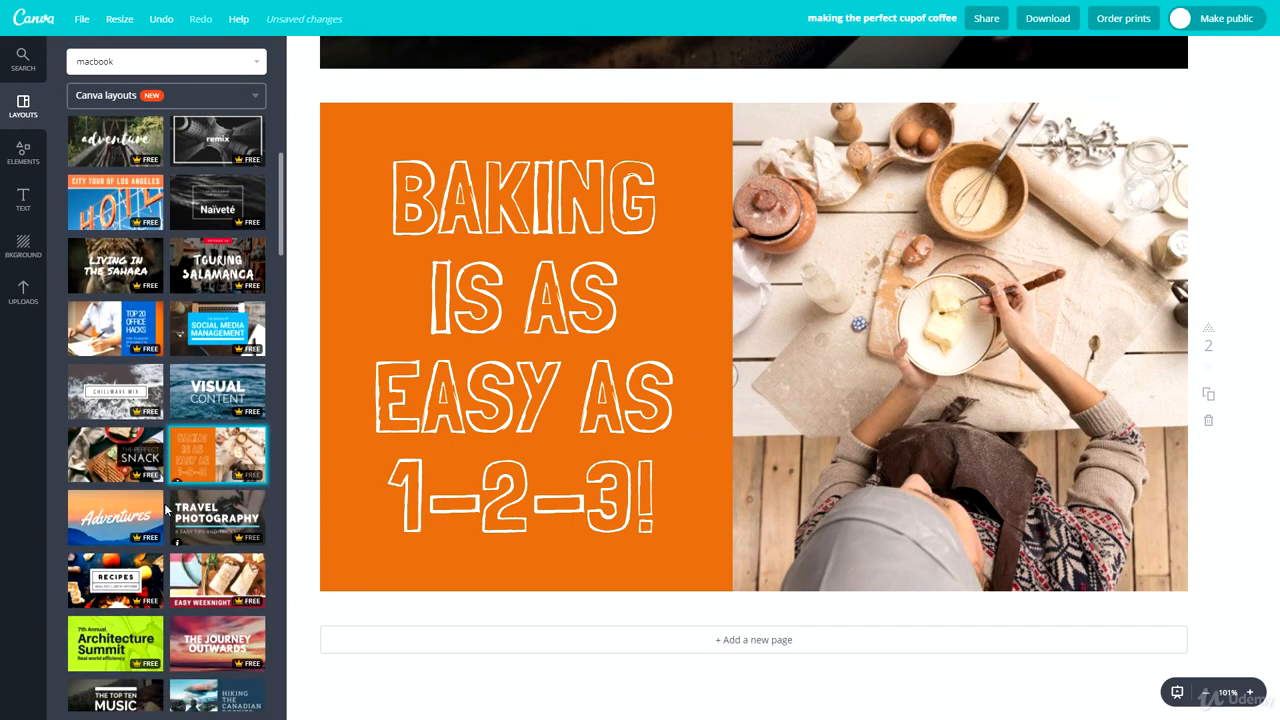
left_click(205, 398)
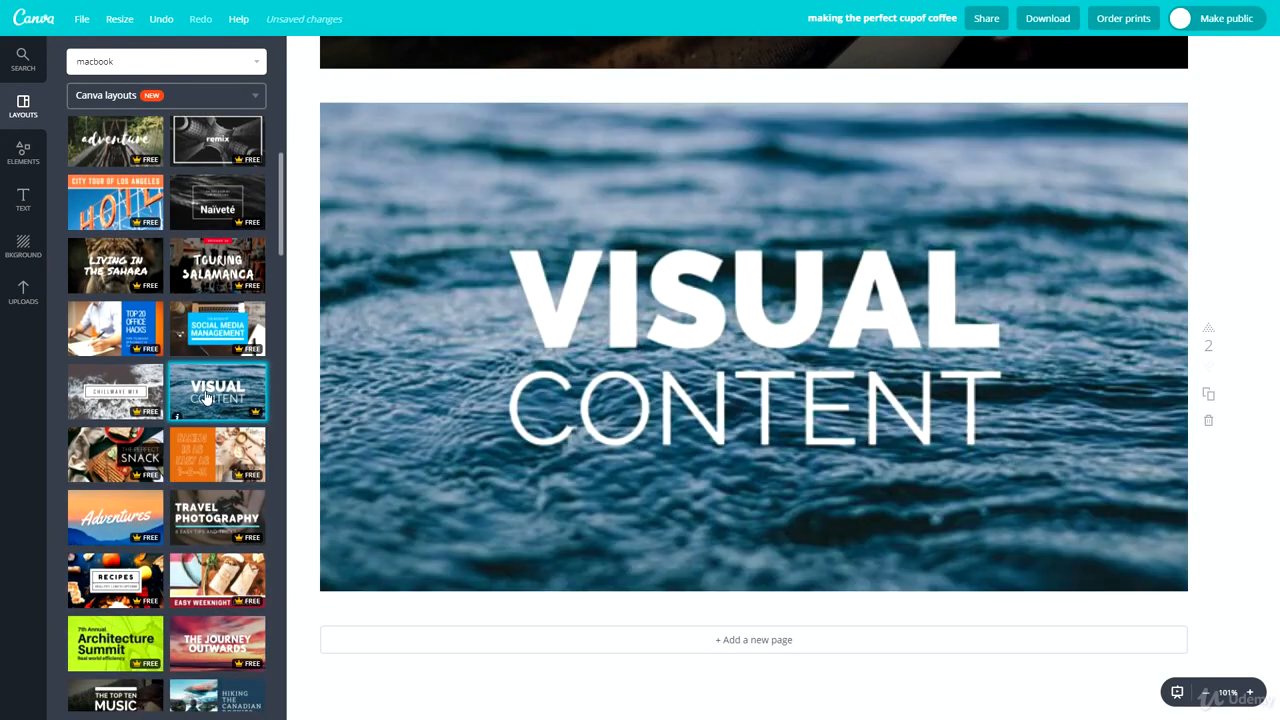
left_click(130, 460)
left_click(225, 460)
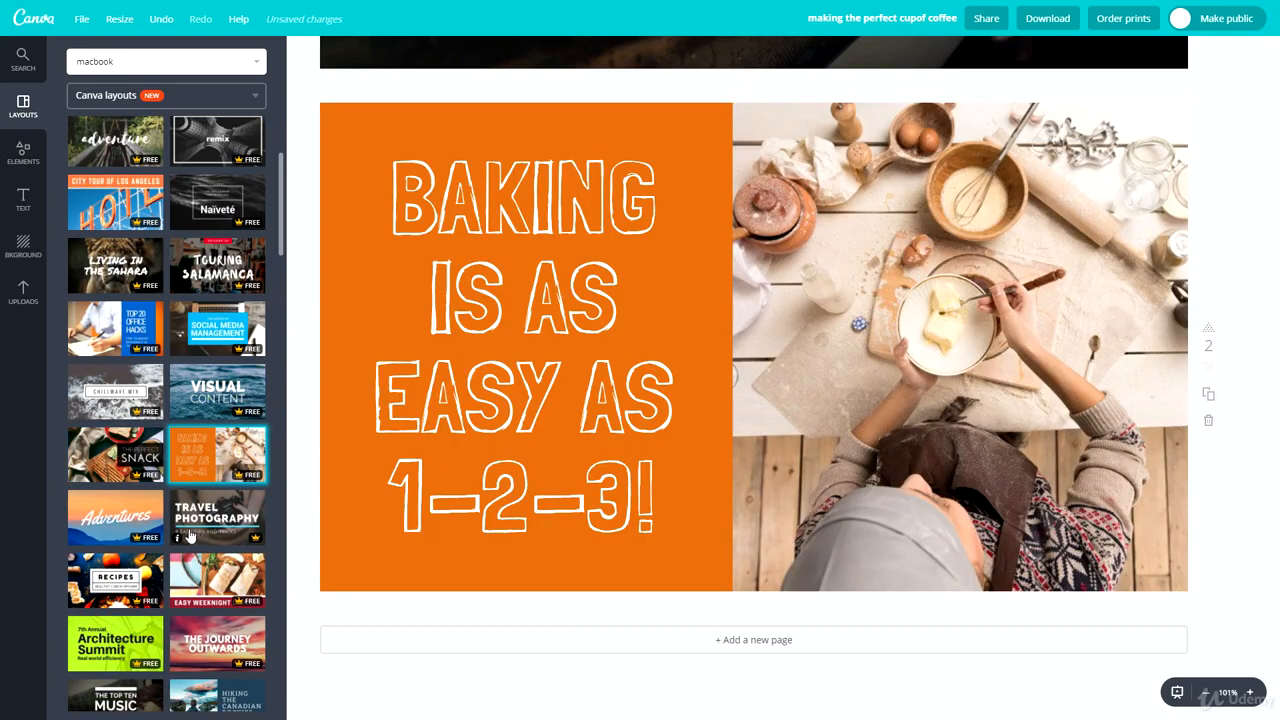
left_click(187, 528)
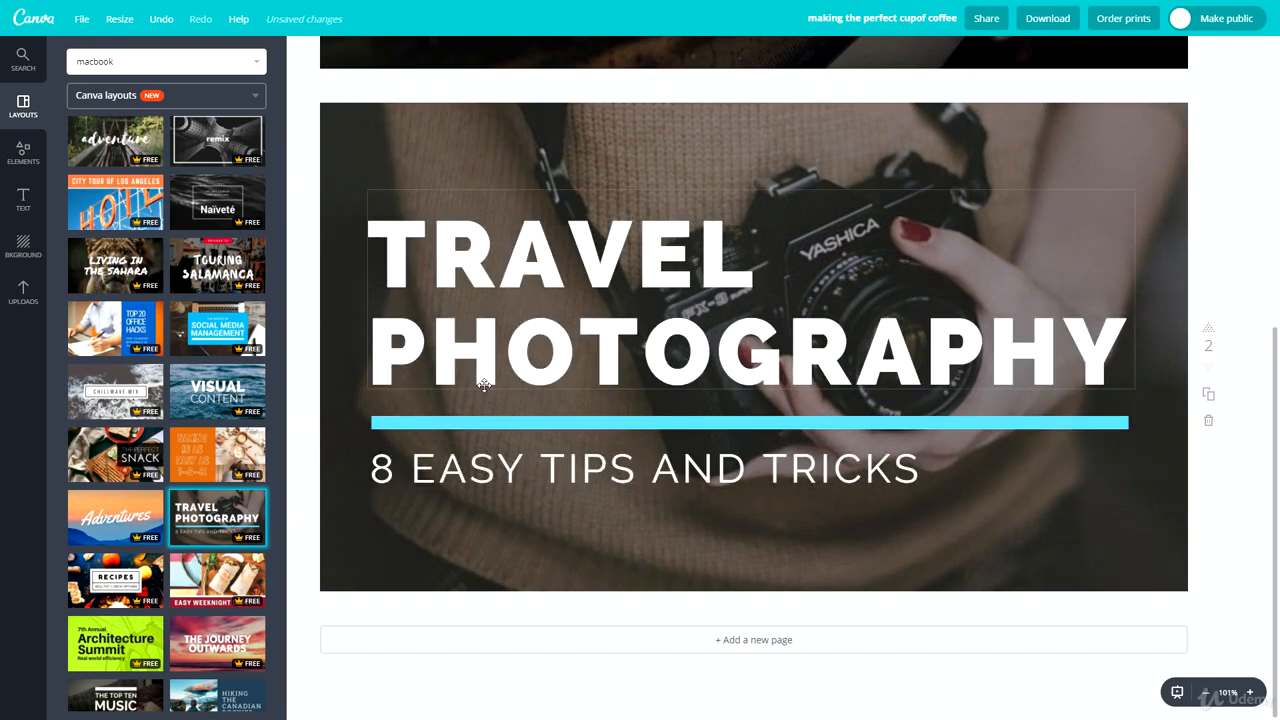
- Browse illustrations and photos in the "macbook" search results, and set the picture of hands typing on a laptop as page 2's background
left_click(23, 155)
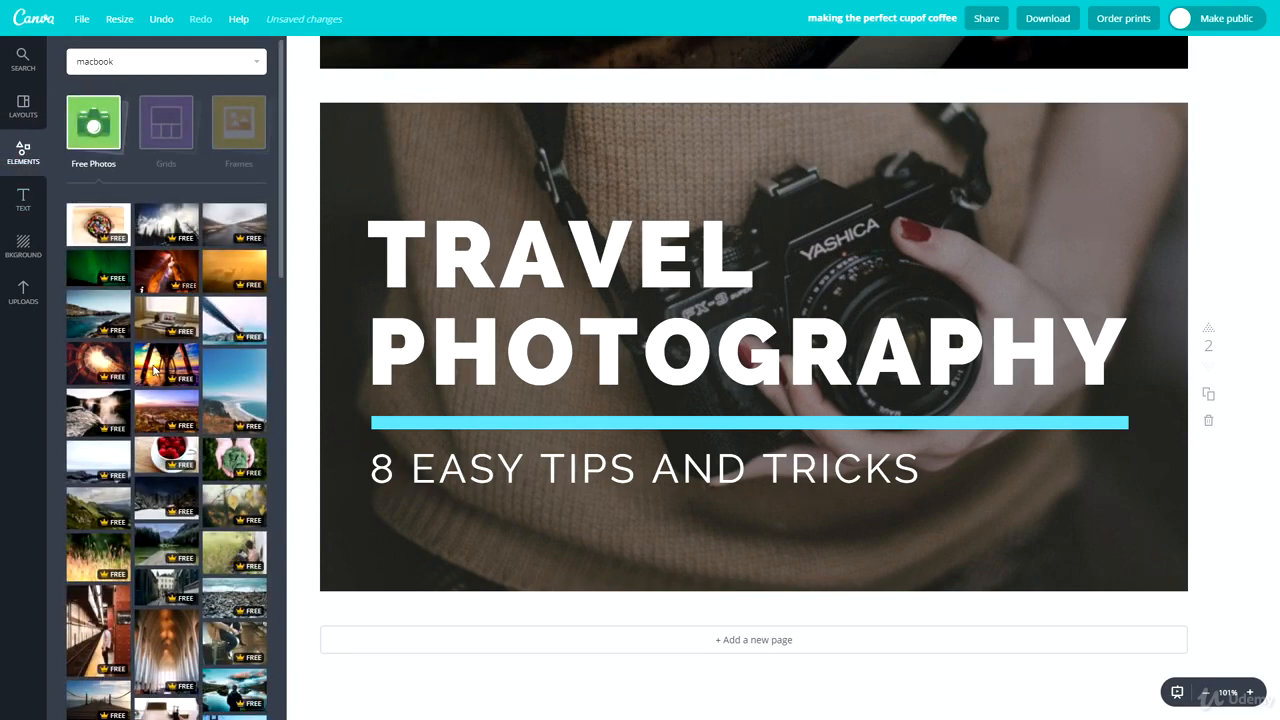
left_click(80, 62)
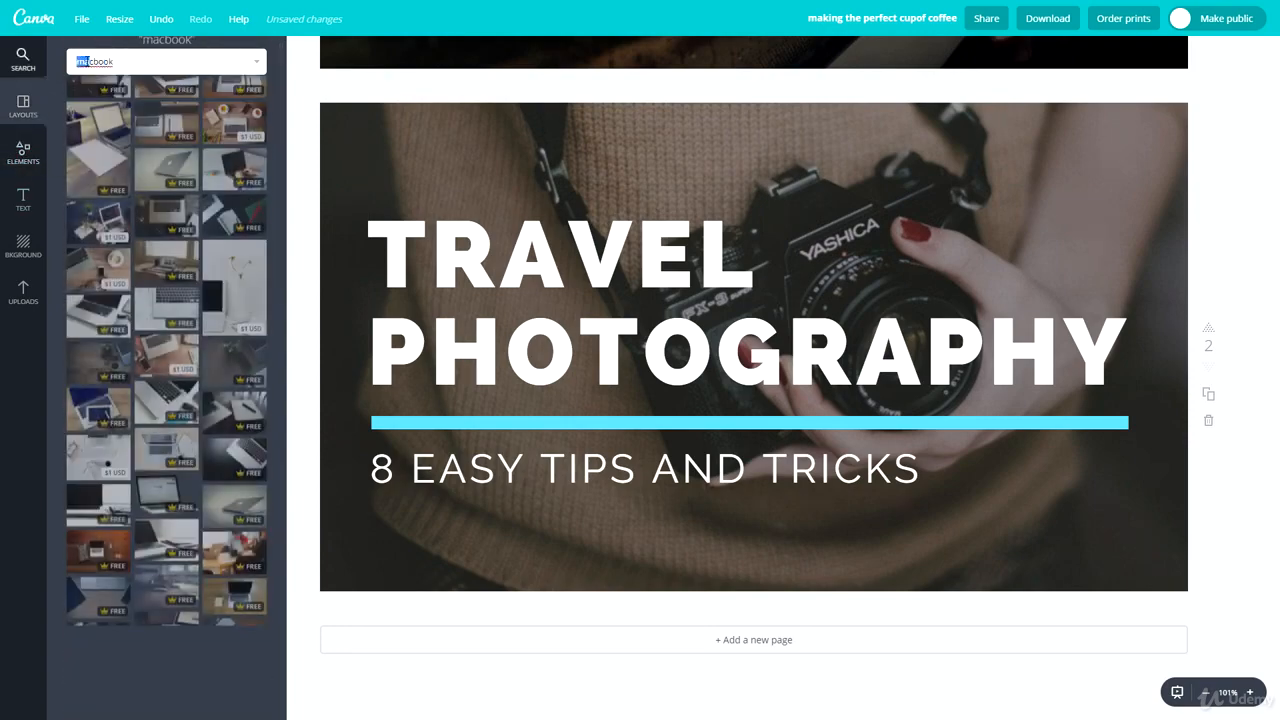
double_click(78, 61)
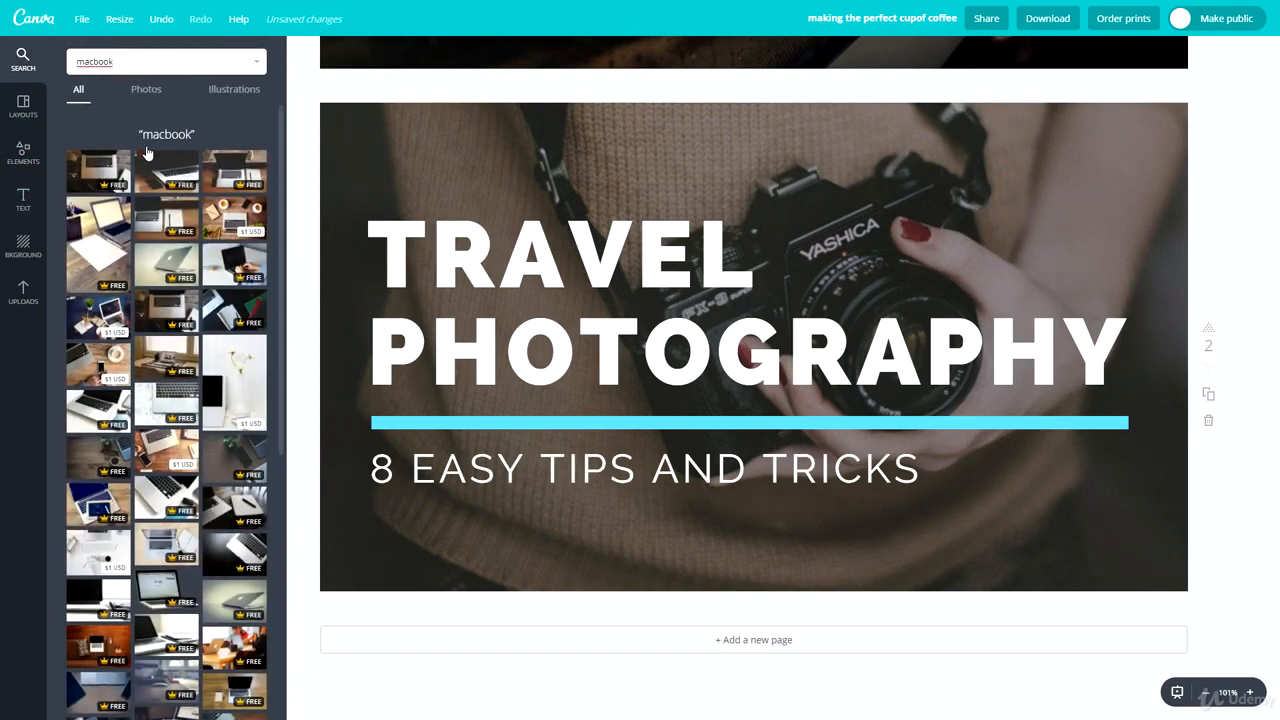
scroll(210, 95, "down", 3)
left_click(210, 92)
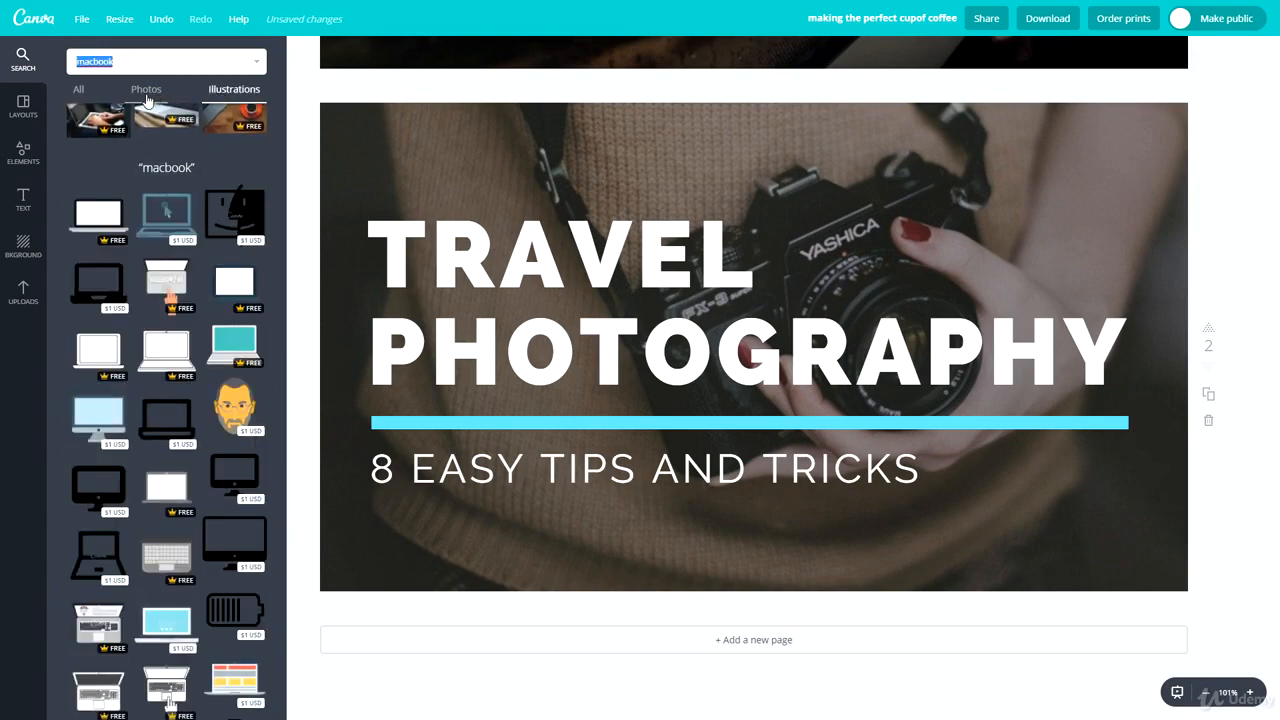
left_click(146, 93)
left_click(80, 91)
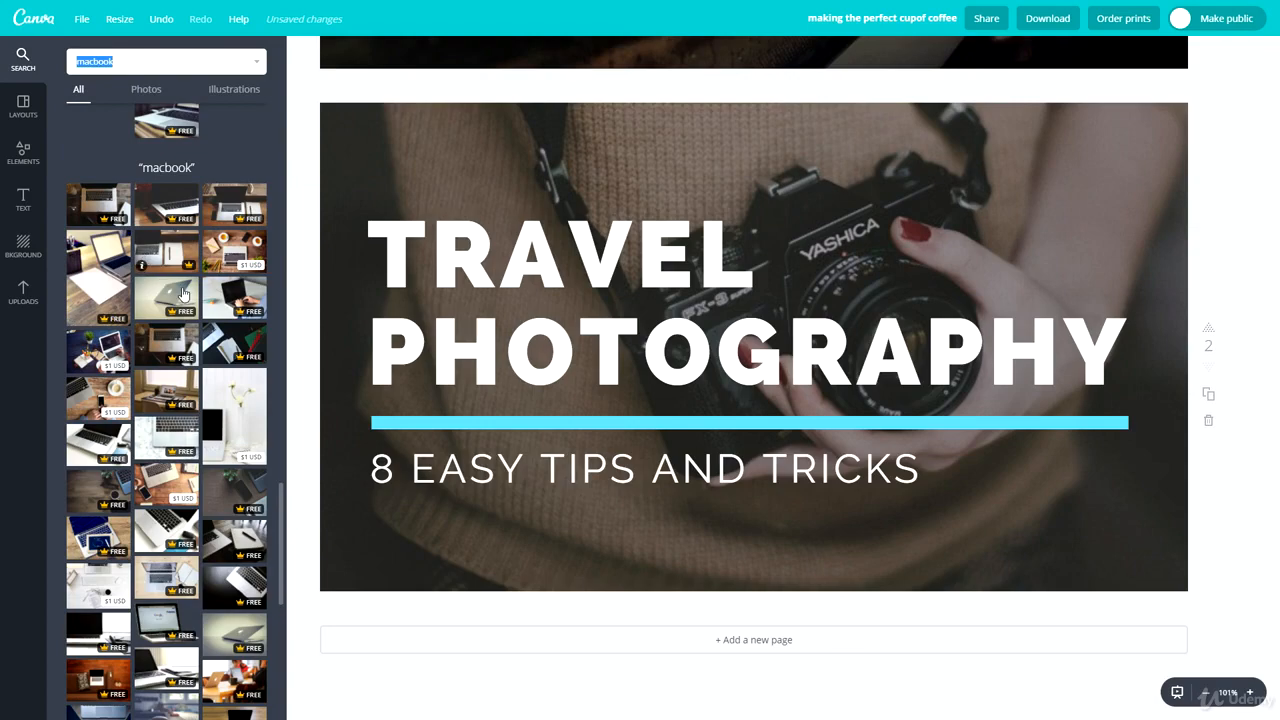
left_click_drag(225, 300, 740, 240)
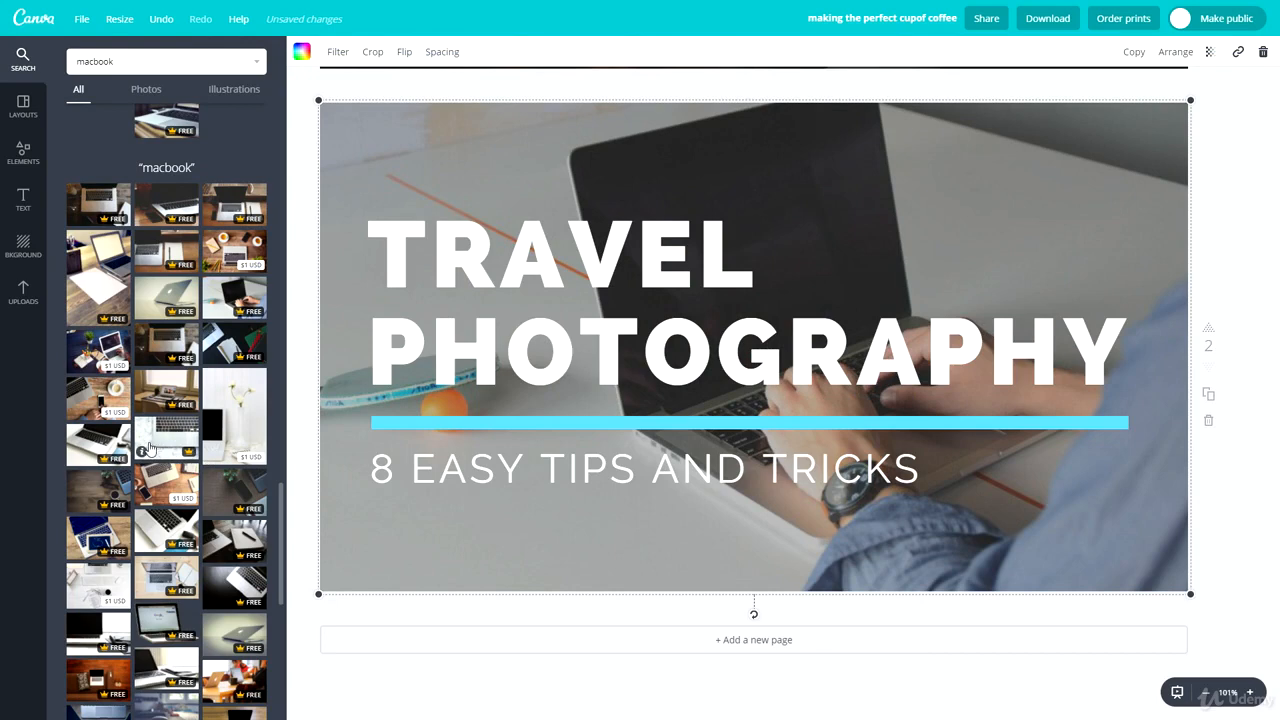
- Set the photo of a laptop beside a blue notebook as page 2's background and change the headline to "HOW TO TYPE FASTER"
left_click(97, 445)
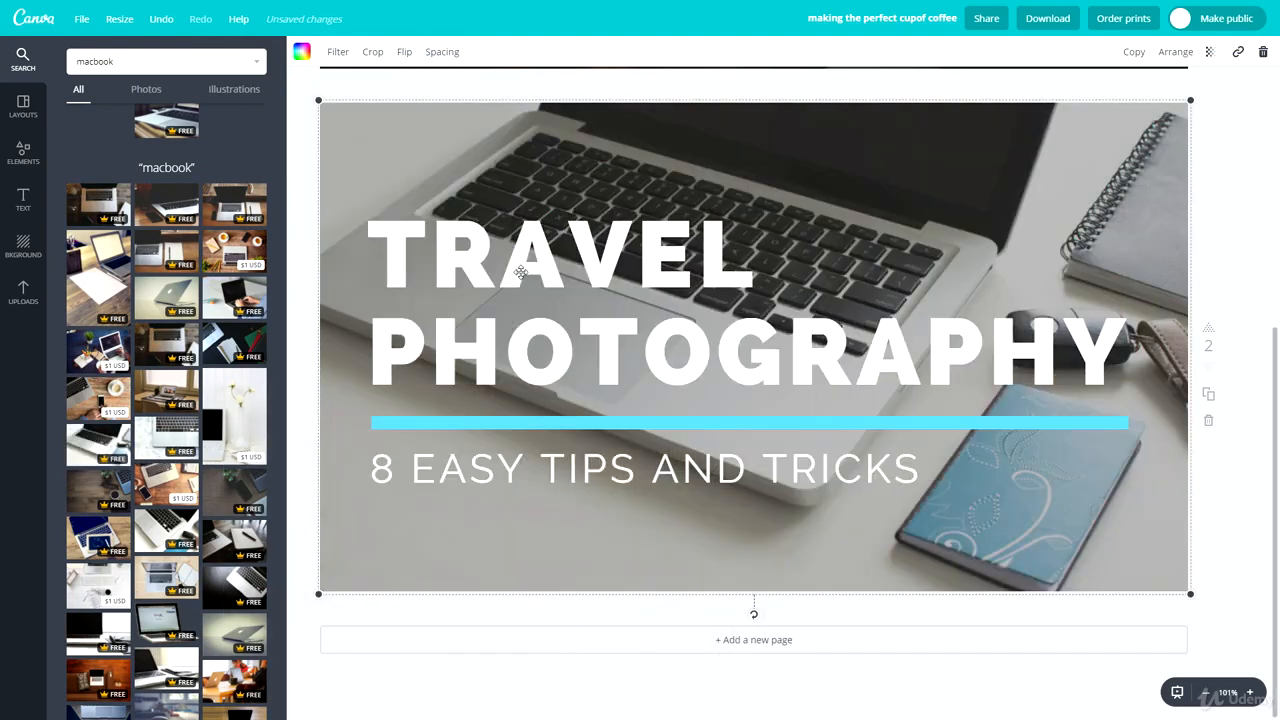
double_click(521, 272)
type("H")
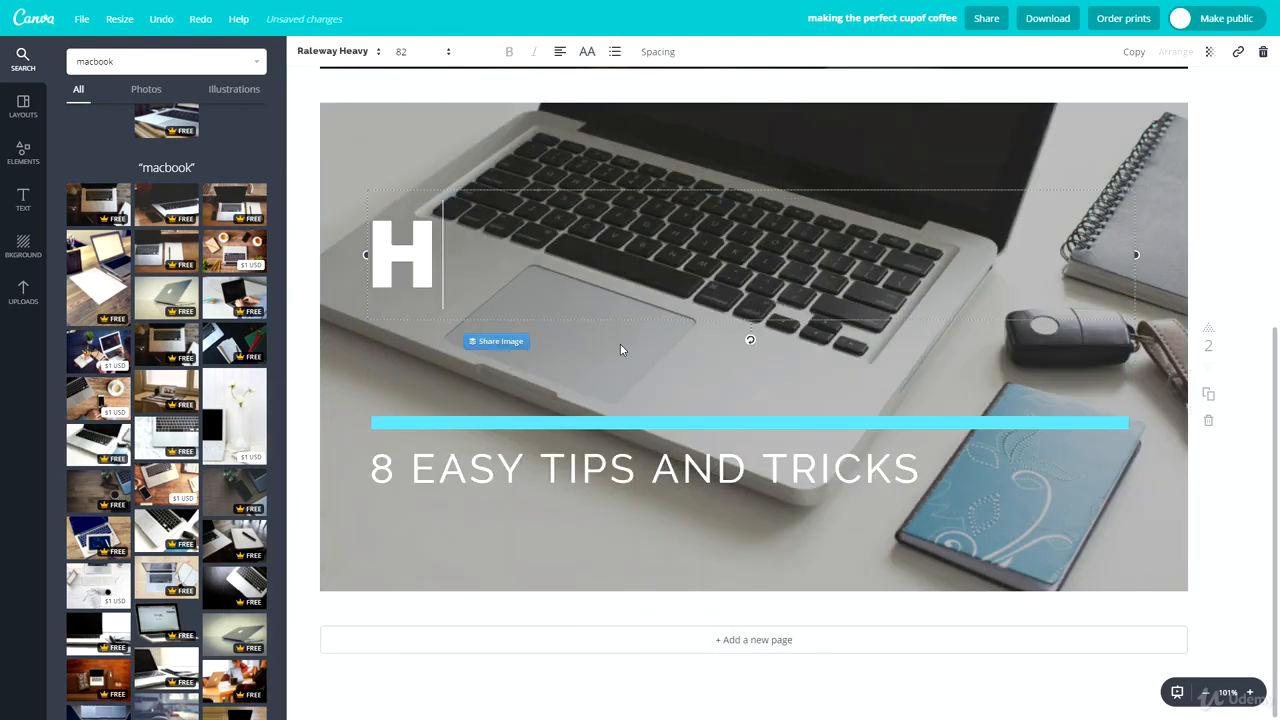
type("OW TO TYP")
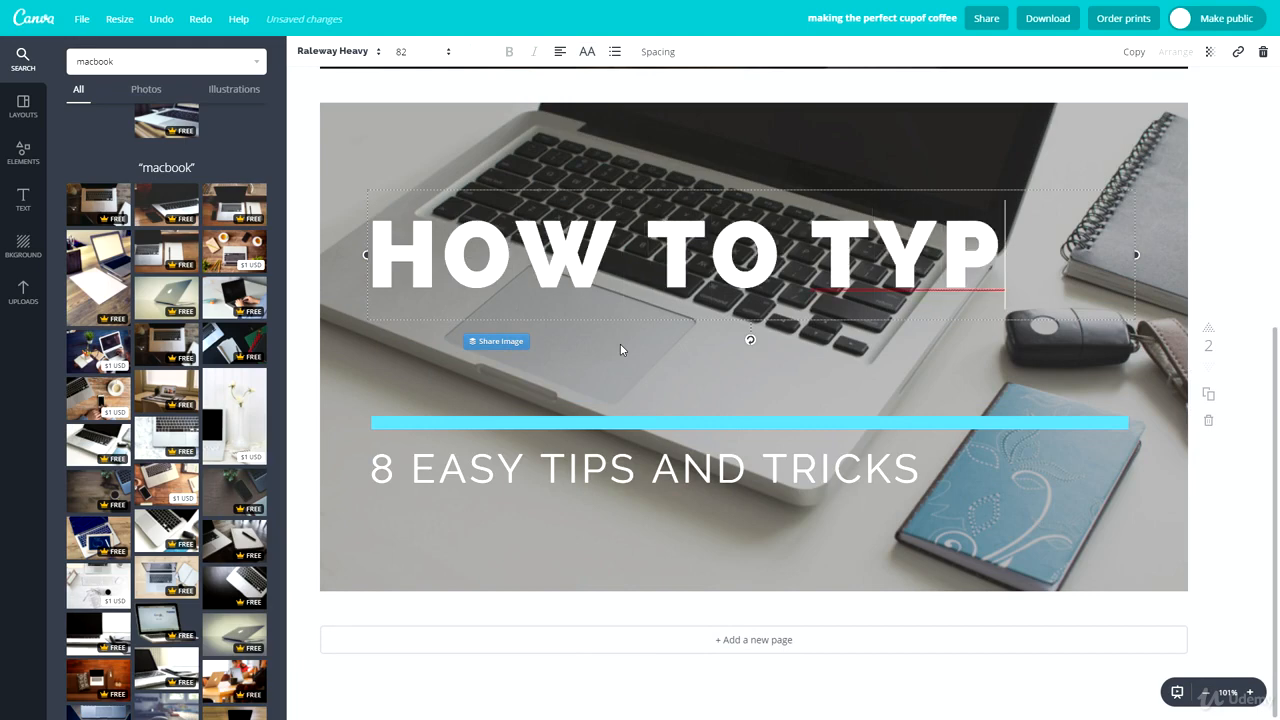
type("E FASTER")
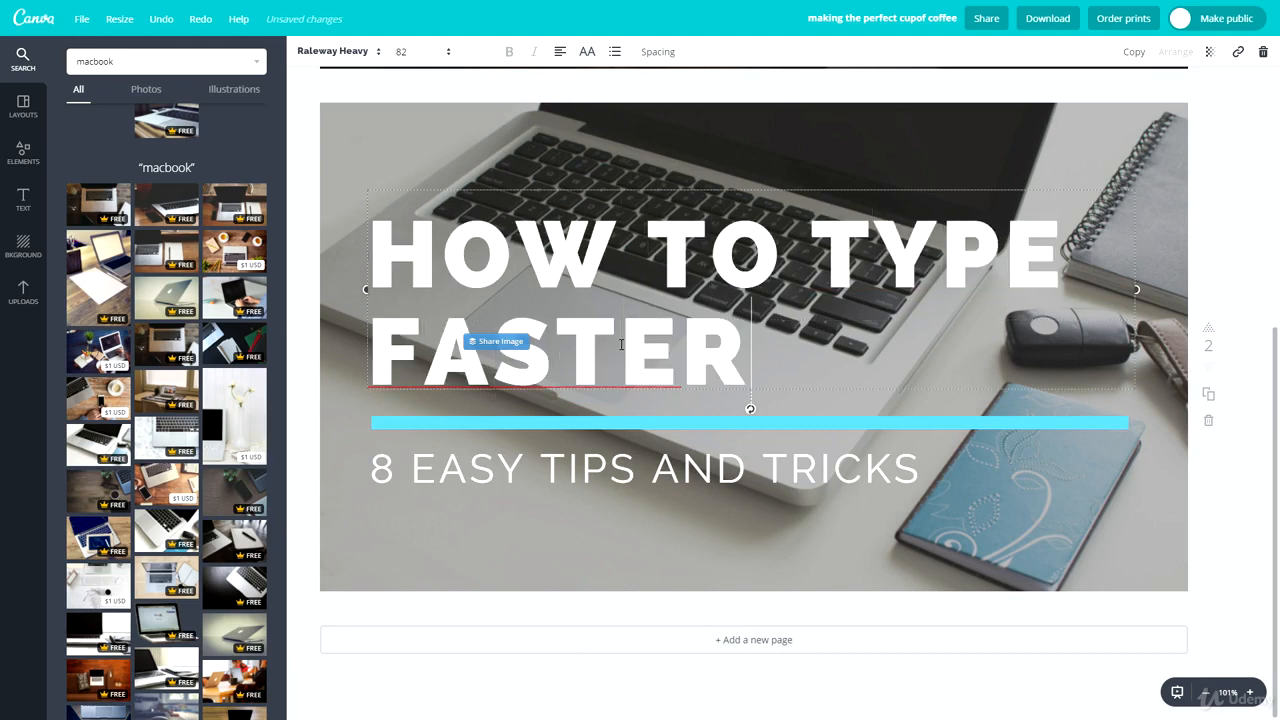
- Replace the "8 EASY TIPS AND TRICKS" subtitle with "TO BECOME MORE PRODUCTIVE."
left_click(645, 490)
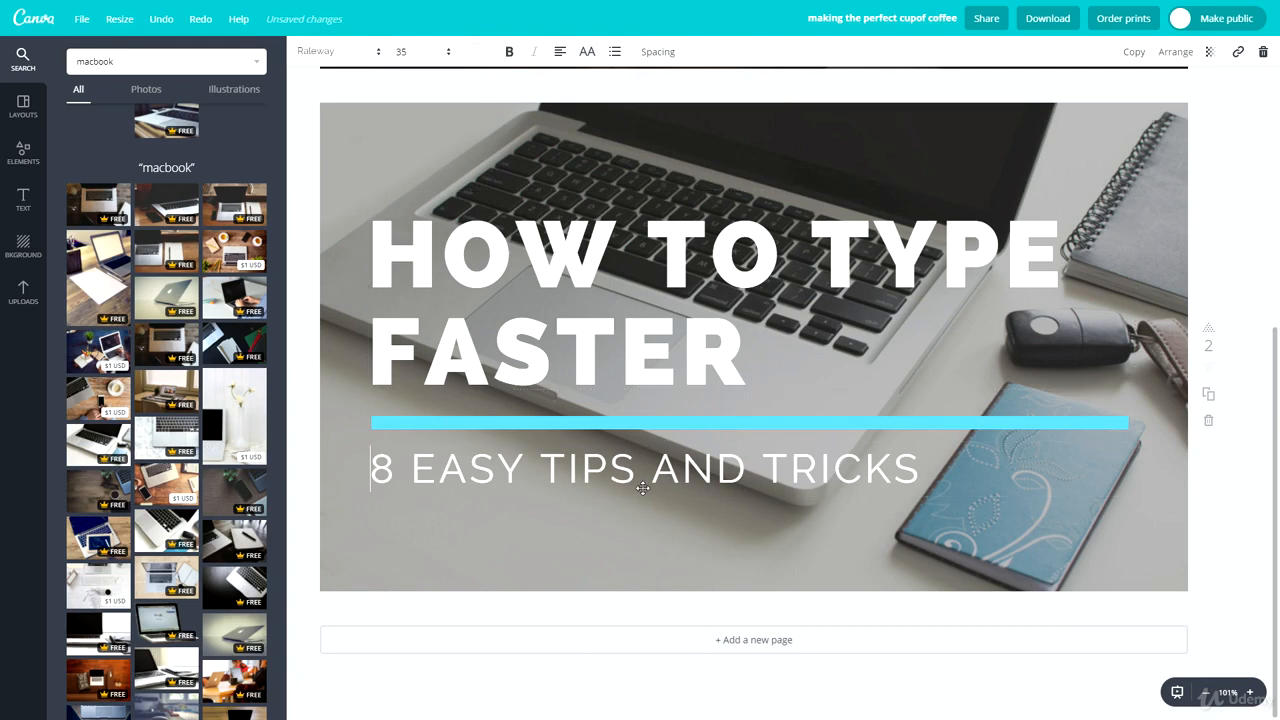
left_click(643, 488)
type("TO BEC")
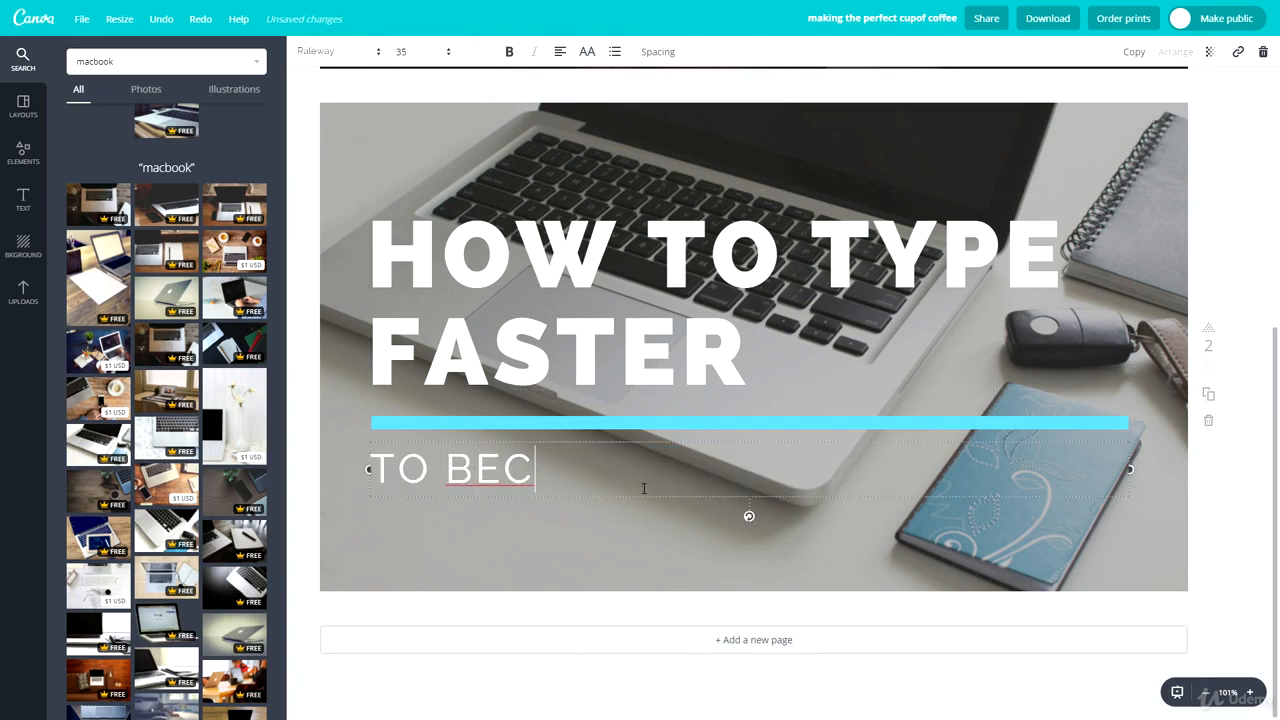
type("OME MORE PRO")
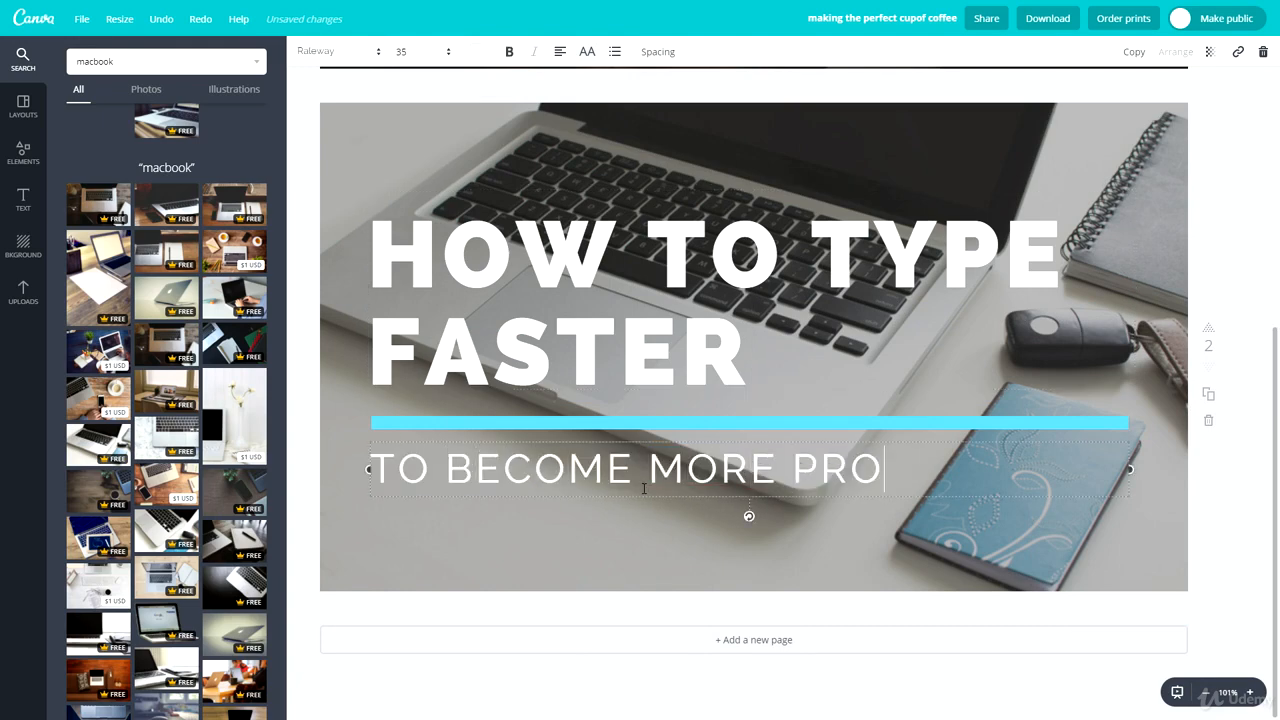
type("DUCTIVE.")
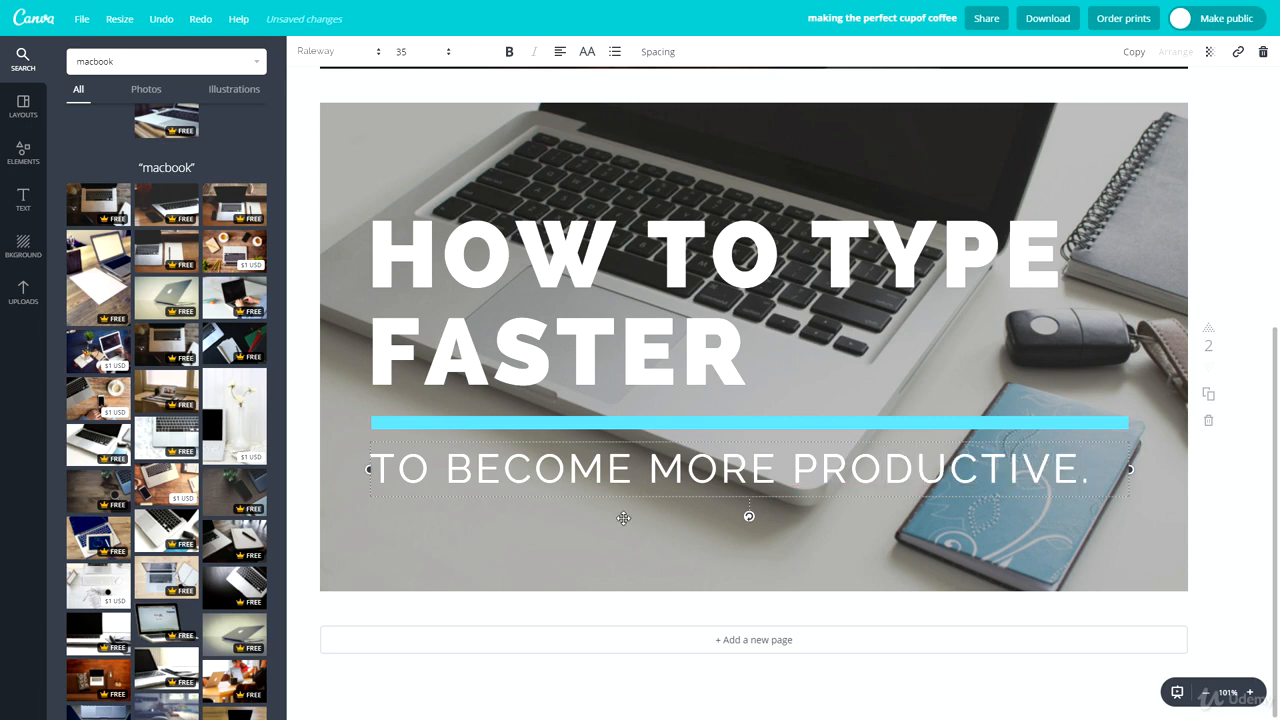
left_click(612, 553)
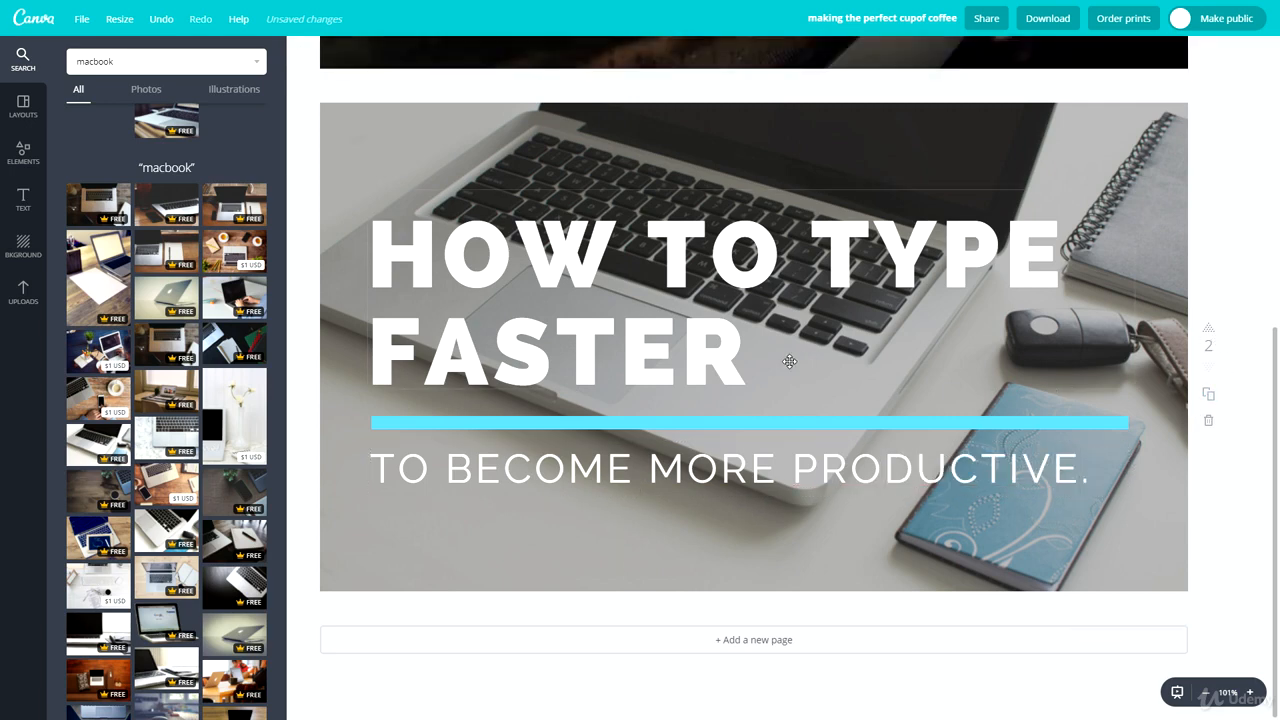
- Try the photo of a laptop keyboard on a marble surface as page 2's background
double_click(749, 360)
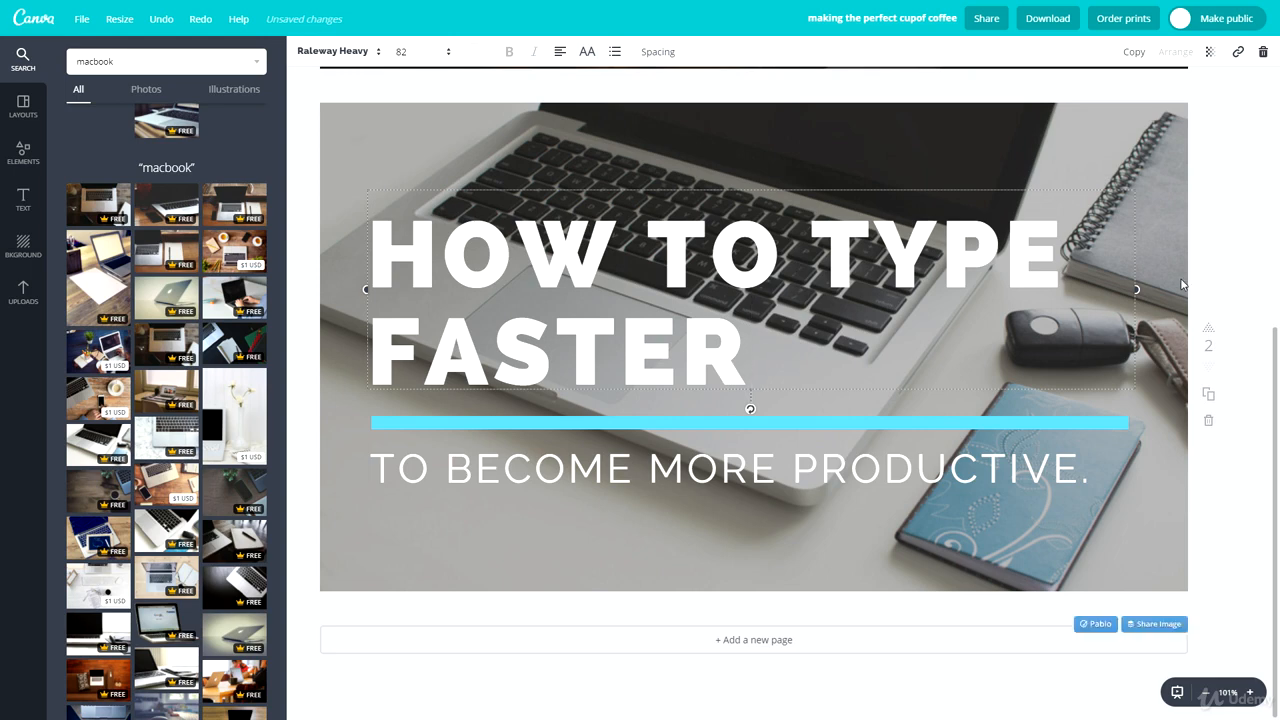
left_click(1240, 252)
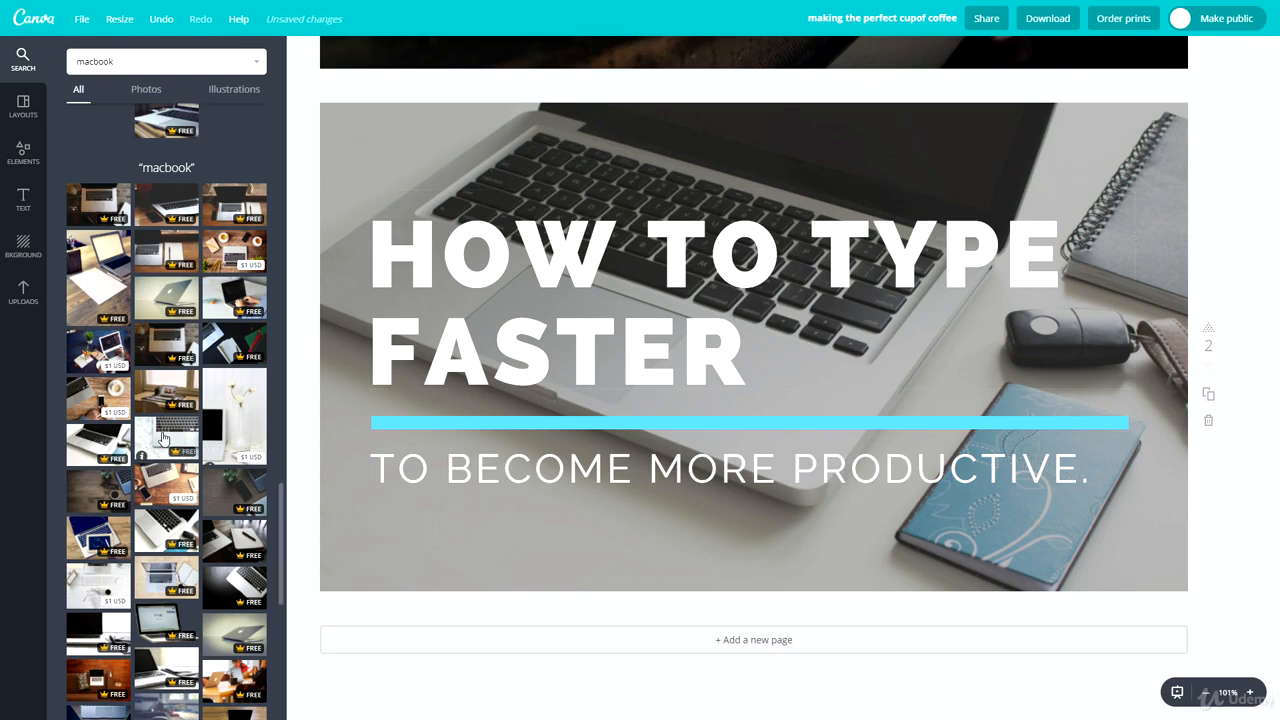
left_click_drag(166, 440, 412, 199)
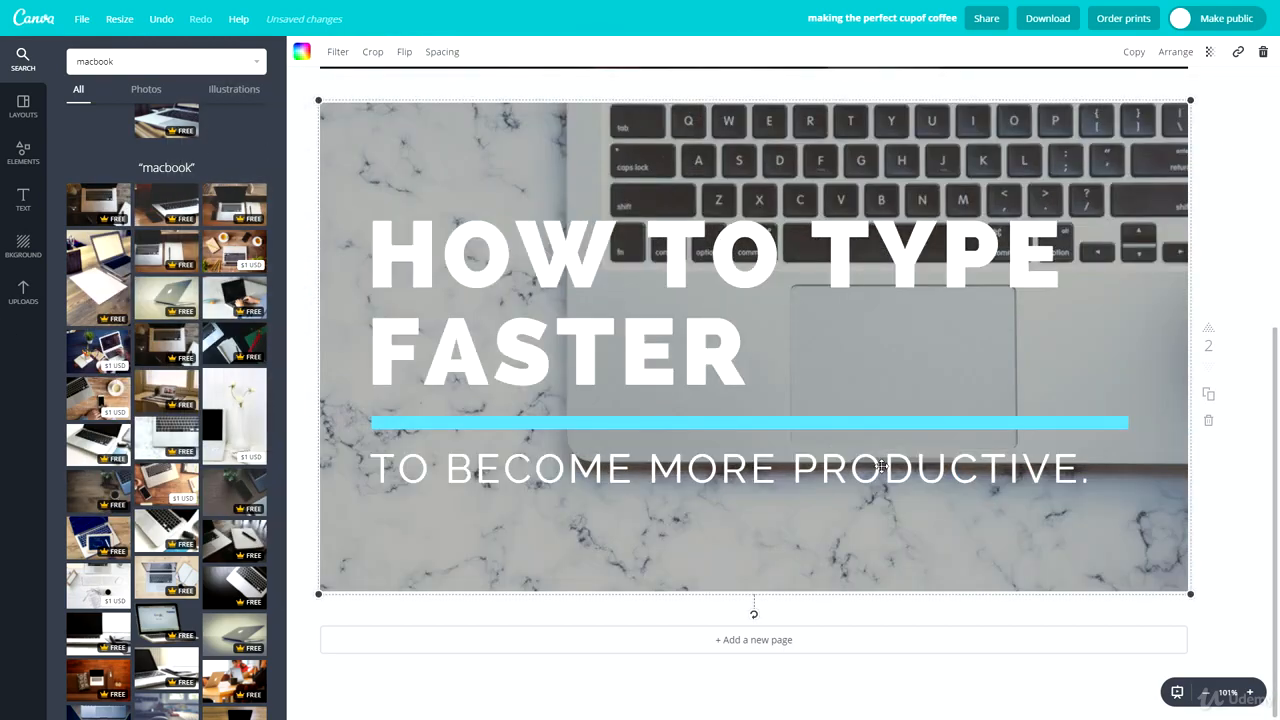
left_click(1244, 492)
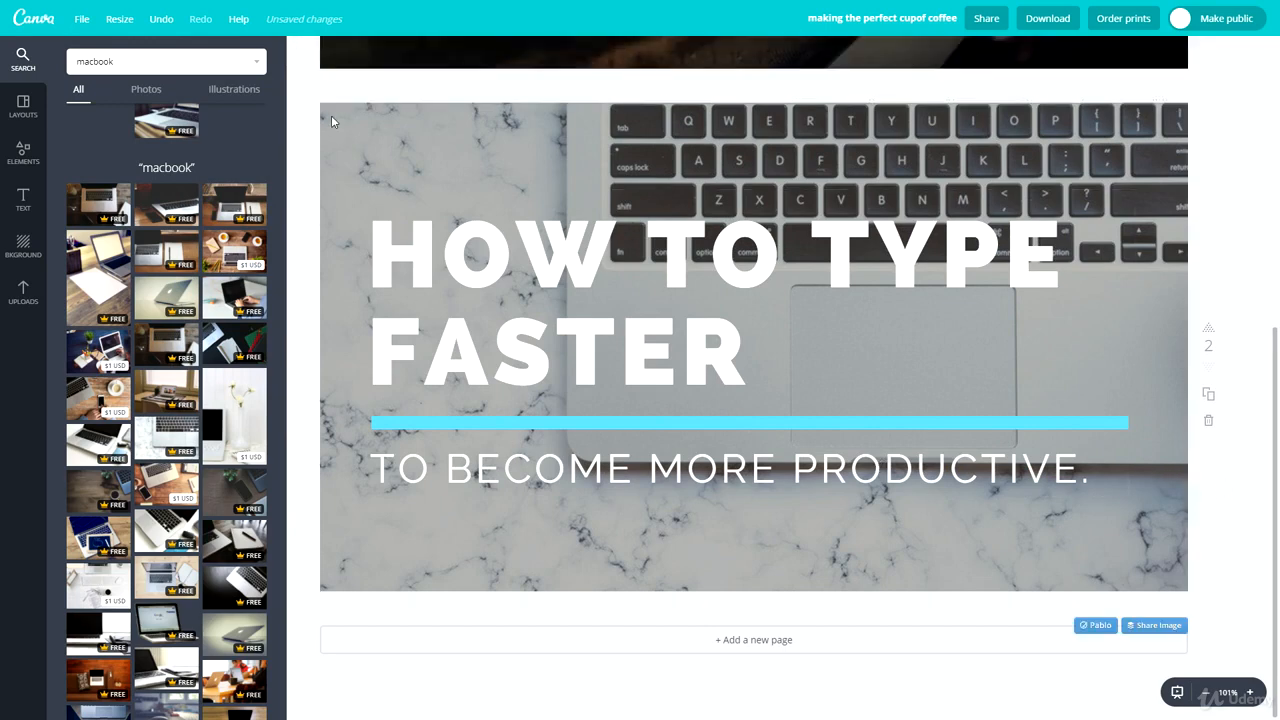
- Blur page 2's background photo by +23 using the advanced filter options
left_click(451, 286)
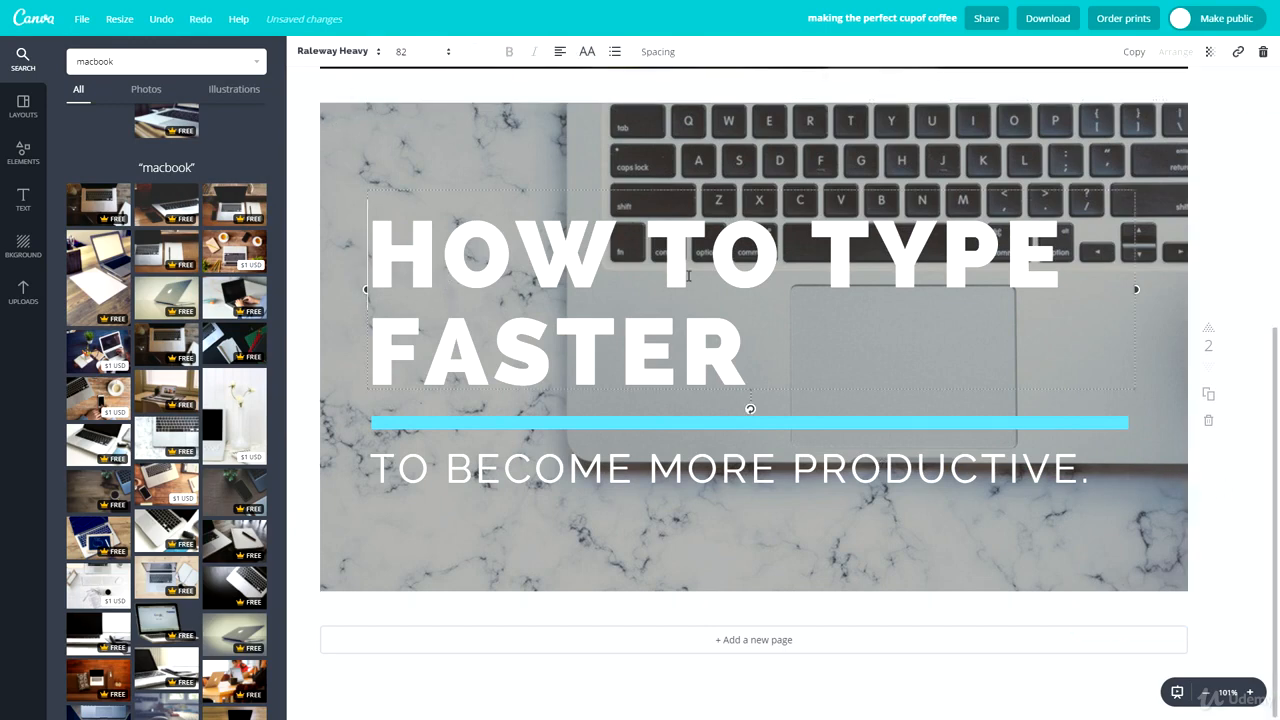
left_click(345, 98)
left_click(343, 104)
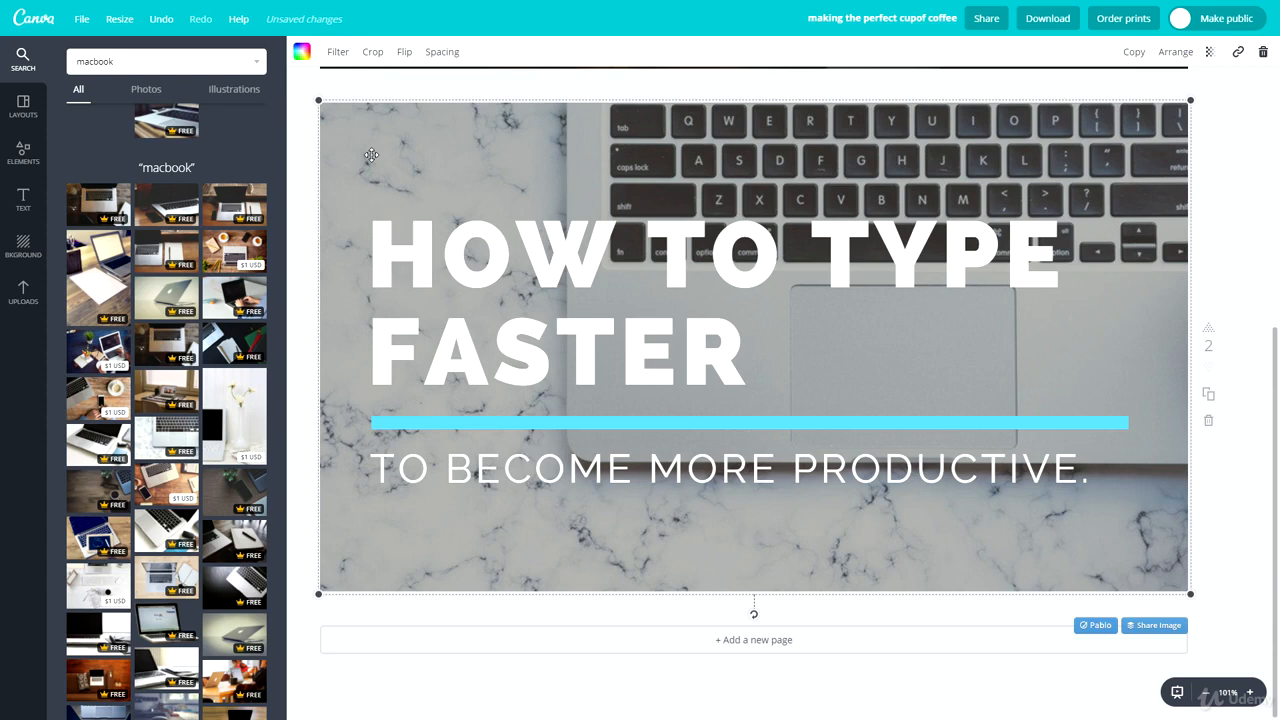
left_click(337, 52)
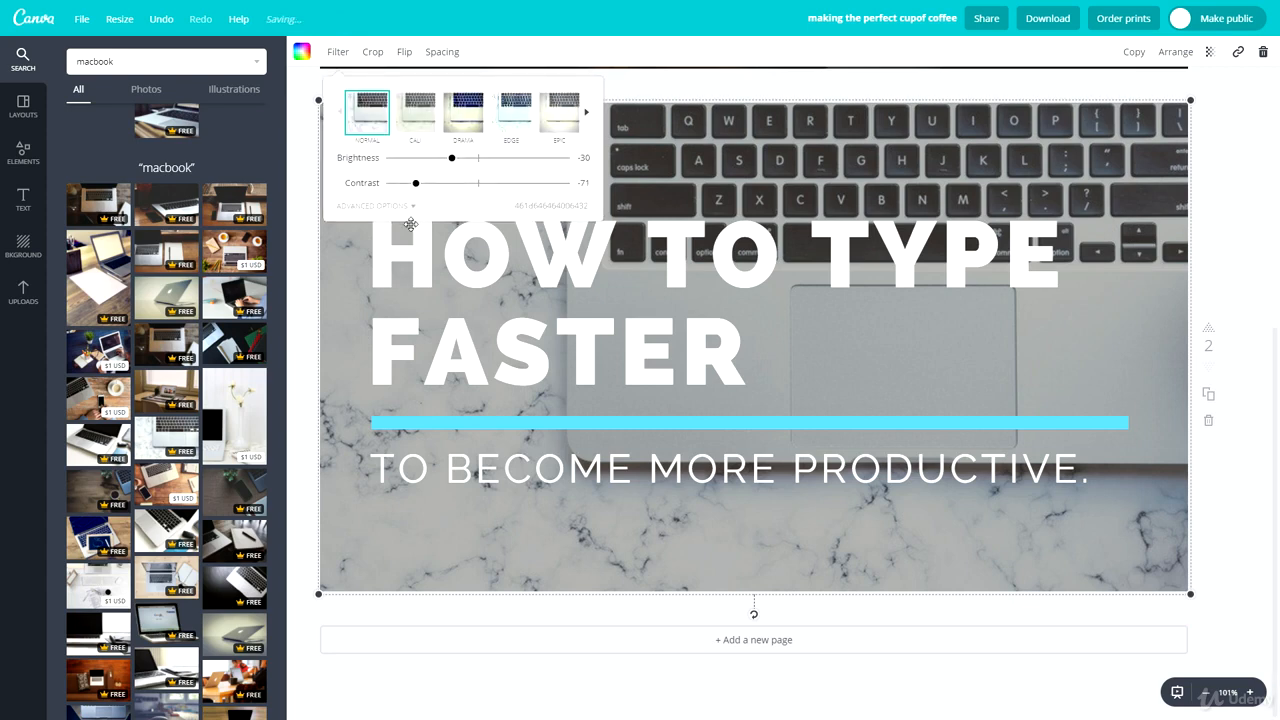
left_click(414, 207)
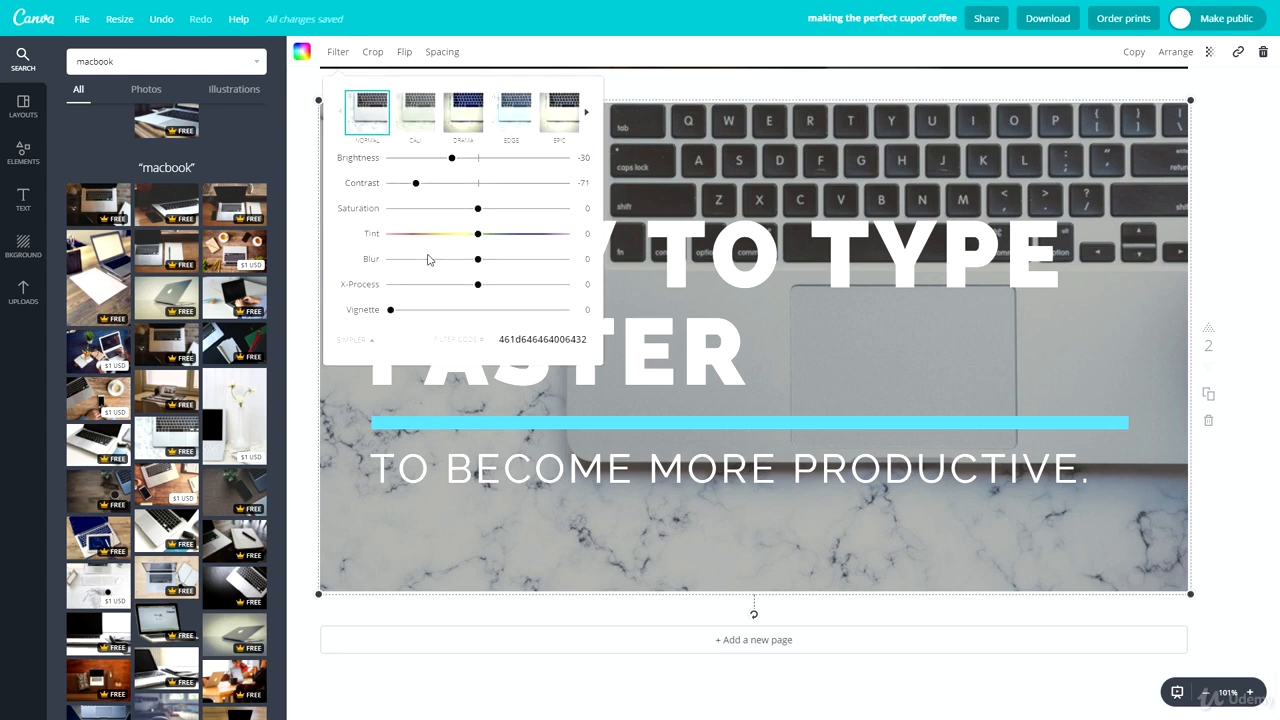
mouse_move(483, 263)
left_mouse_down()
mouse_move(531, 262)
mouse_move(497, 262)
left_mouse_up()
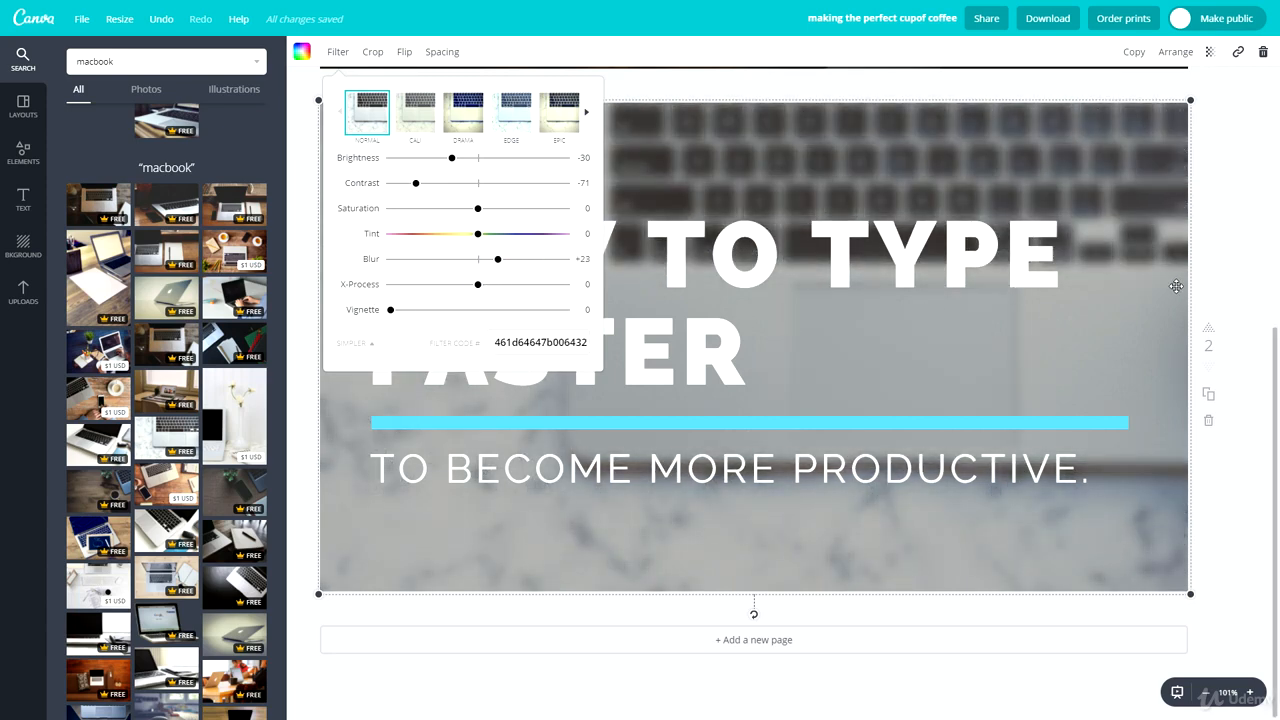
left_click(1213, 247)
- Change the font of the whole "HOW TO TYPE FASTER" headline to Archivo Black
left_click(549, 269)
triple_click(479, 256)
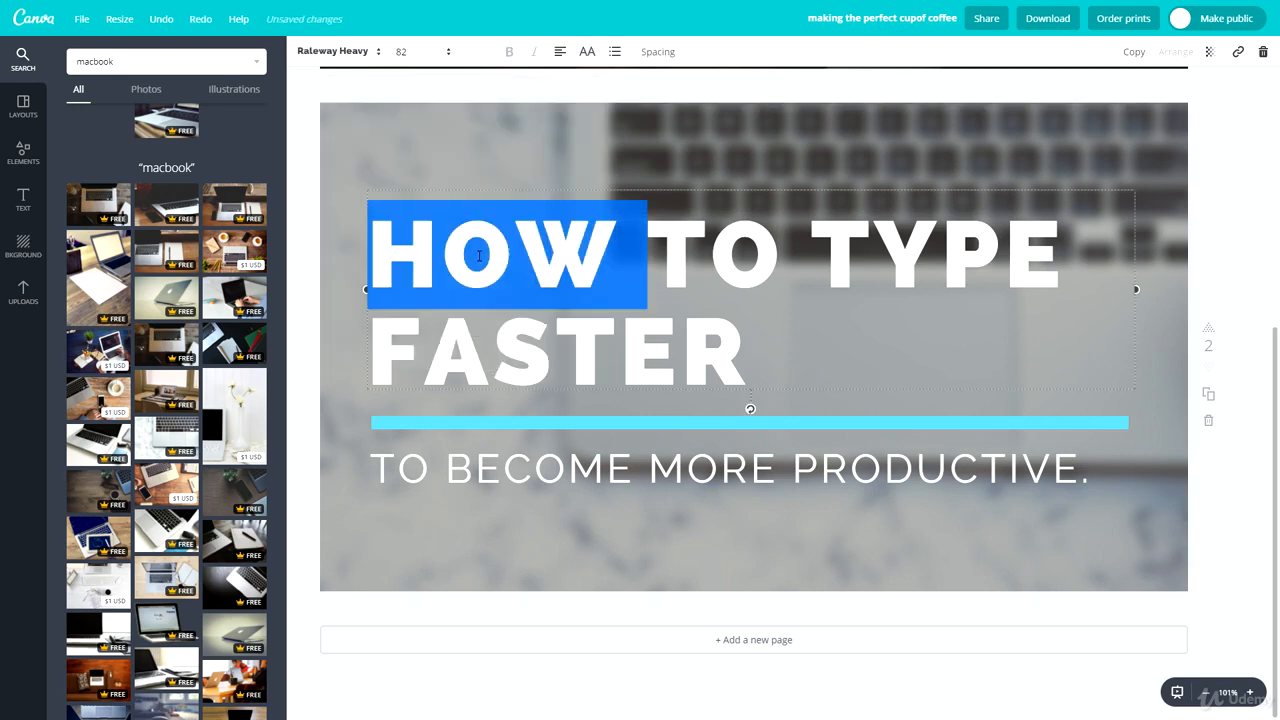
left_click(340, 51)
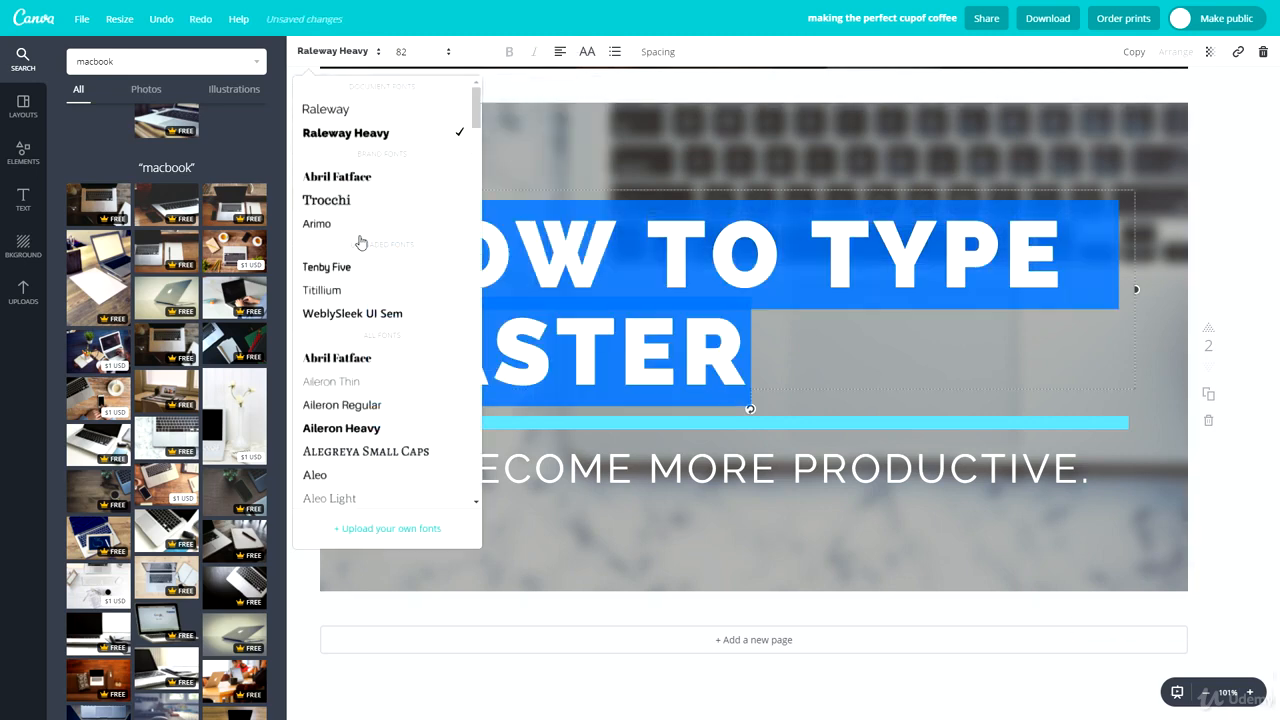
scroll(382, 323, "down", 1)
scroll(381, 330, "down", 3)
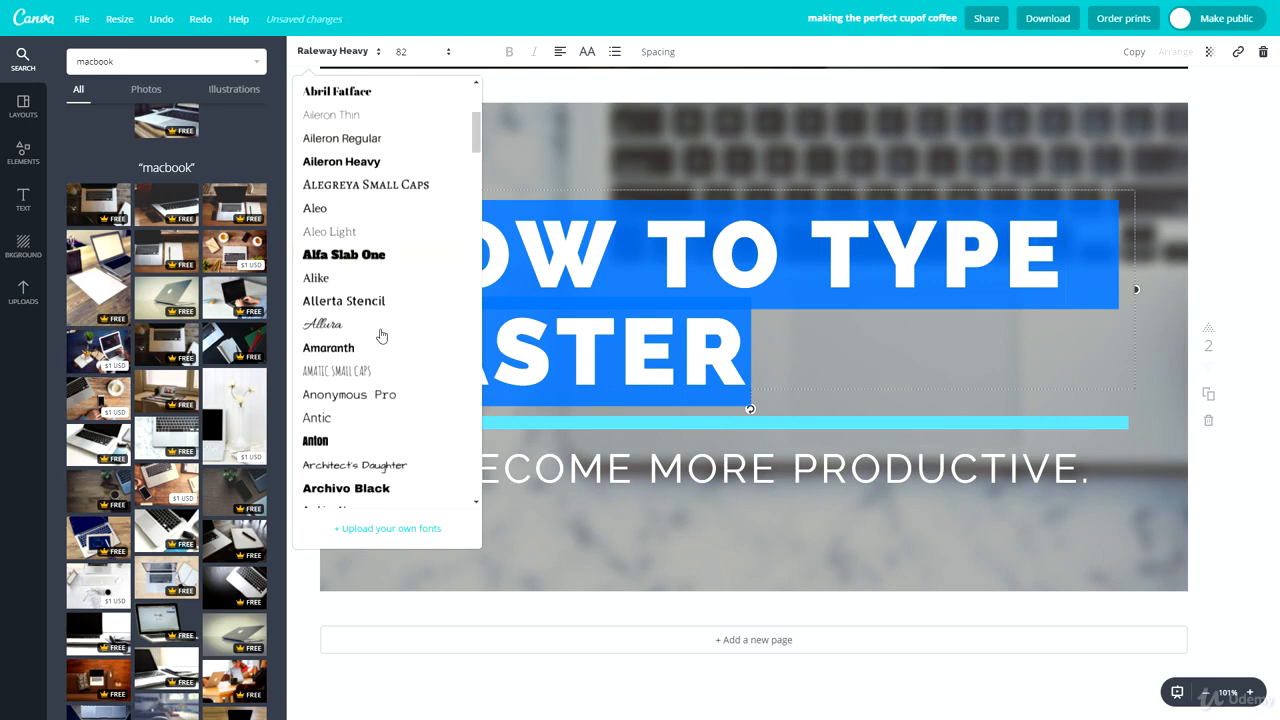
scroll(379, 336, "down", 2)
scroll(378, 340, "down", 2)
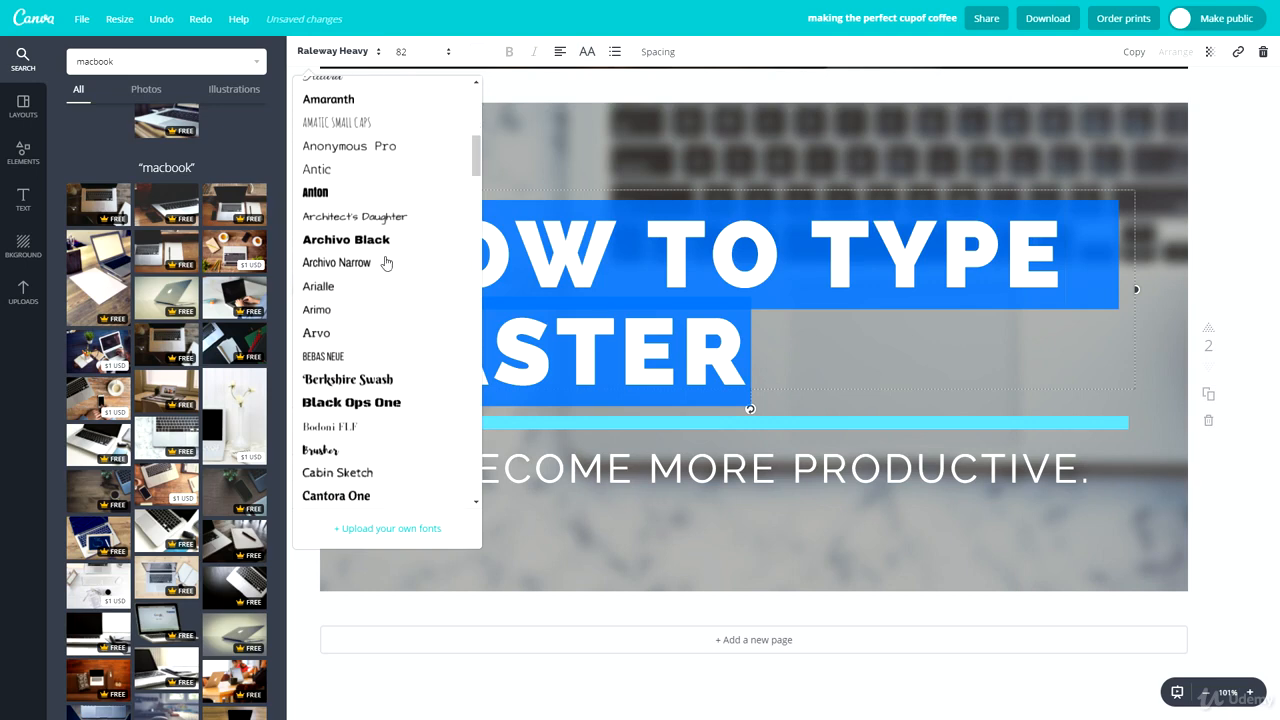
left_click(383, 218)
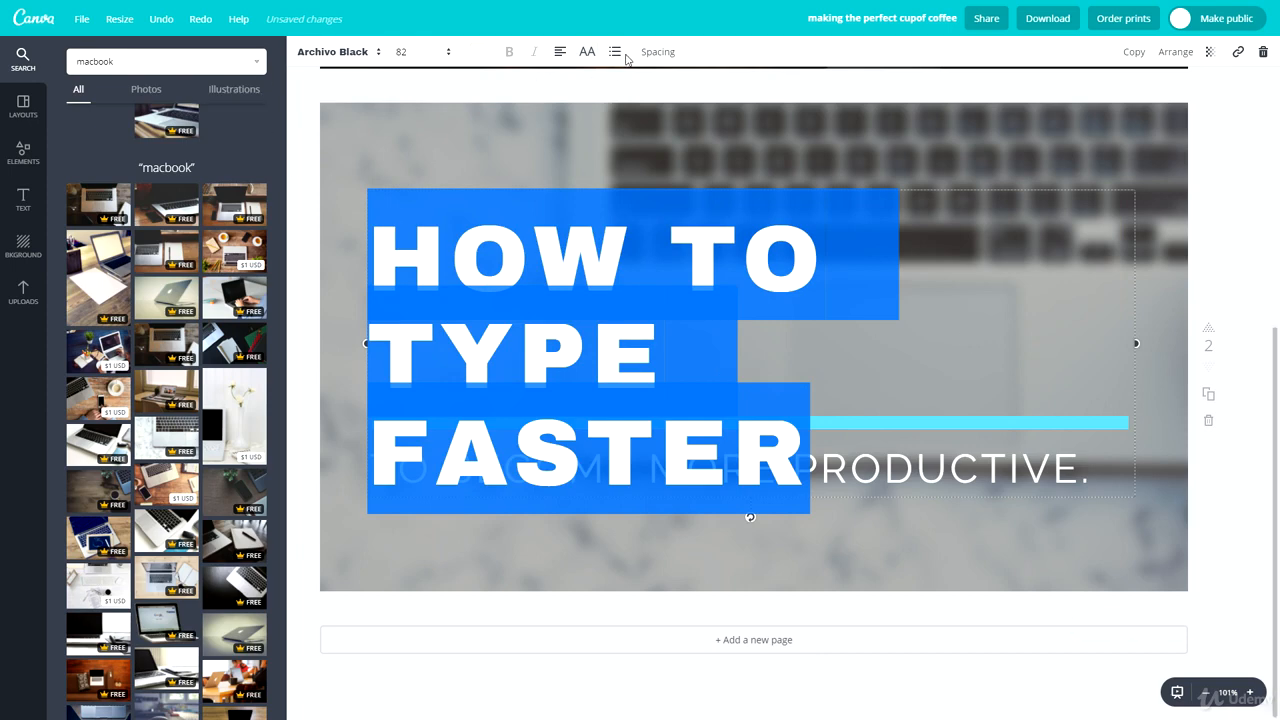
- Set the headline's letter spacing to 0 and deselect the text
left_click(656, 55)
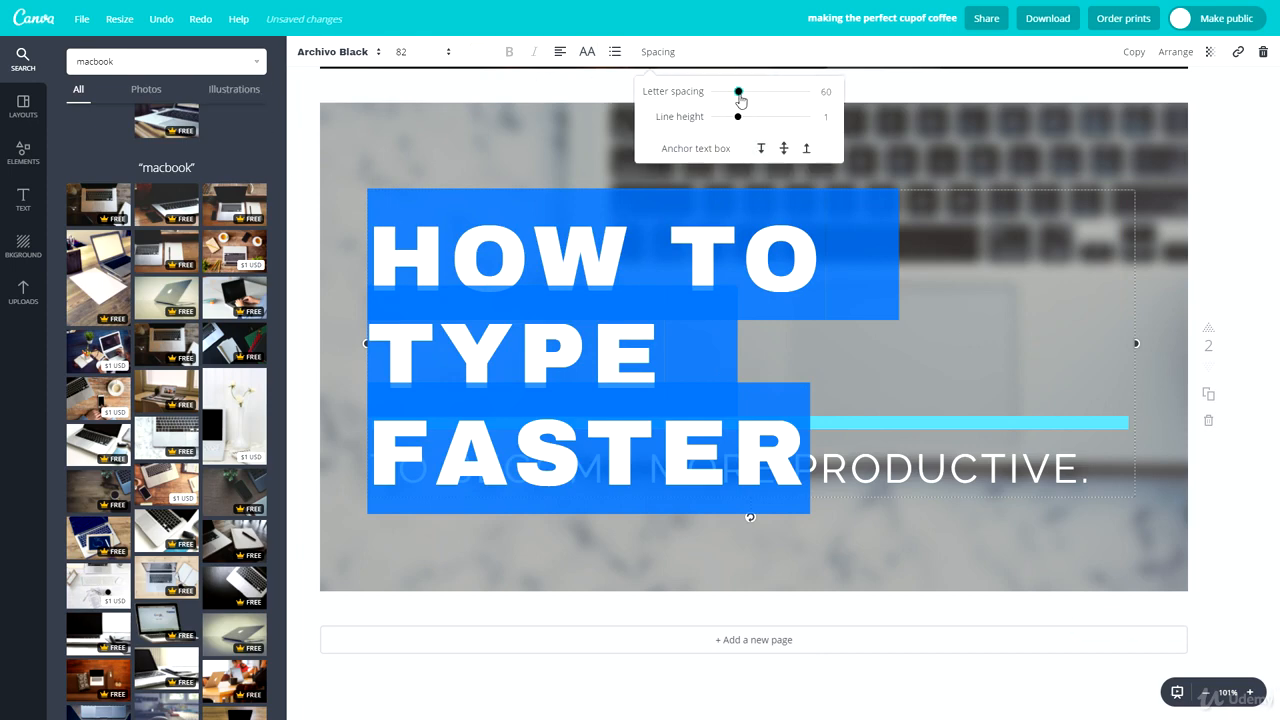
left_click_drag(743, 100, 736, 97)
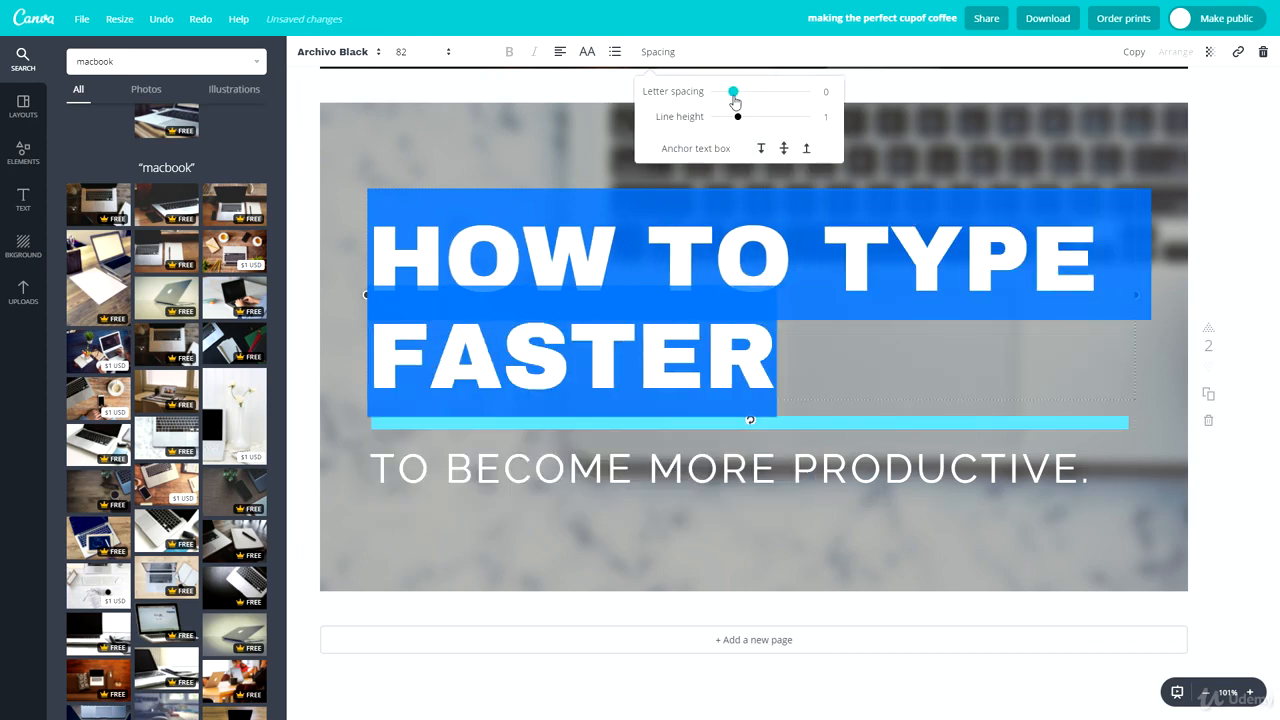
left_click(1235, 271)
left_click(1219, 295)
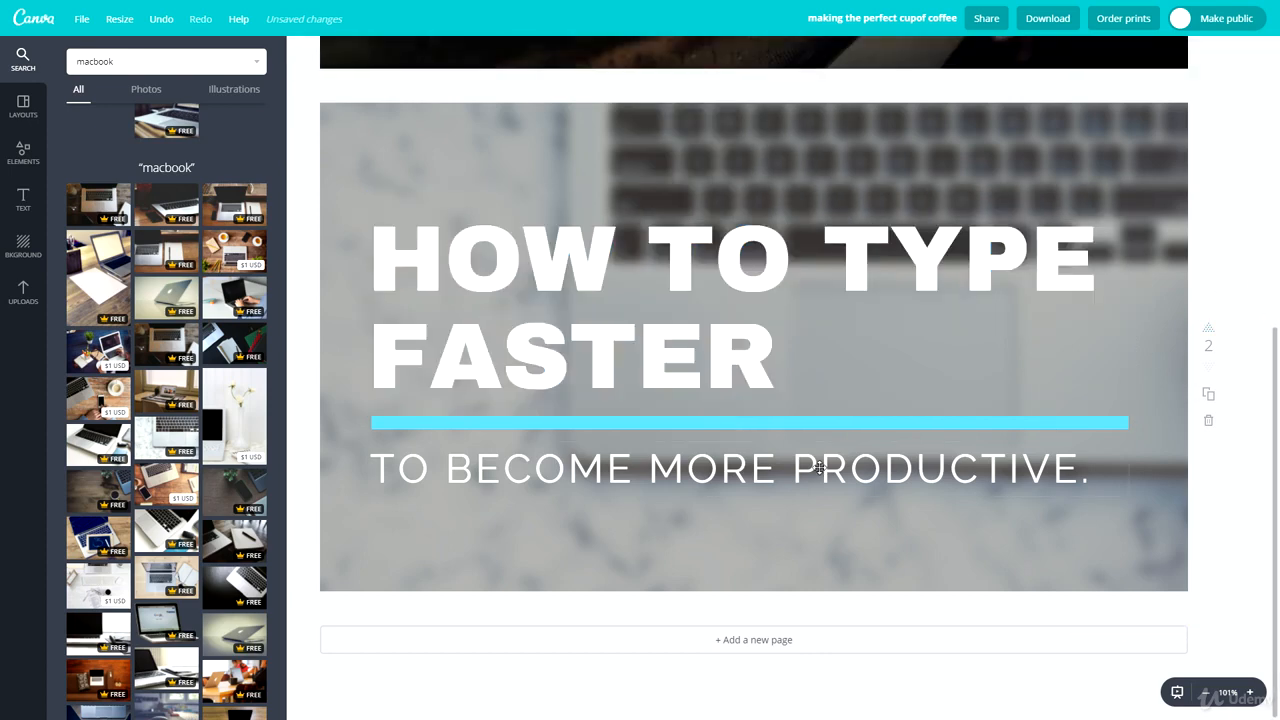
- Replace page 2's background with the dark wooden desk photo showing a laptop, plant and coffee cup
left_click(797, 465)
left_click(1228, 232)
left_click_drag(110, 490, 437, 492)
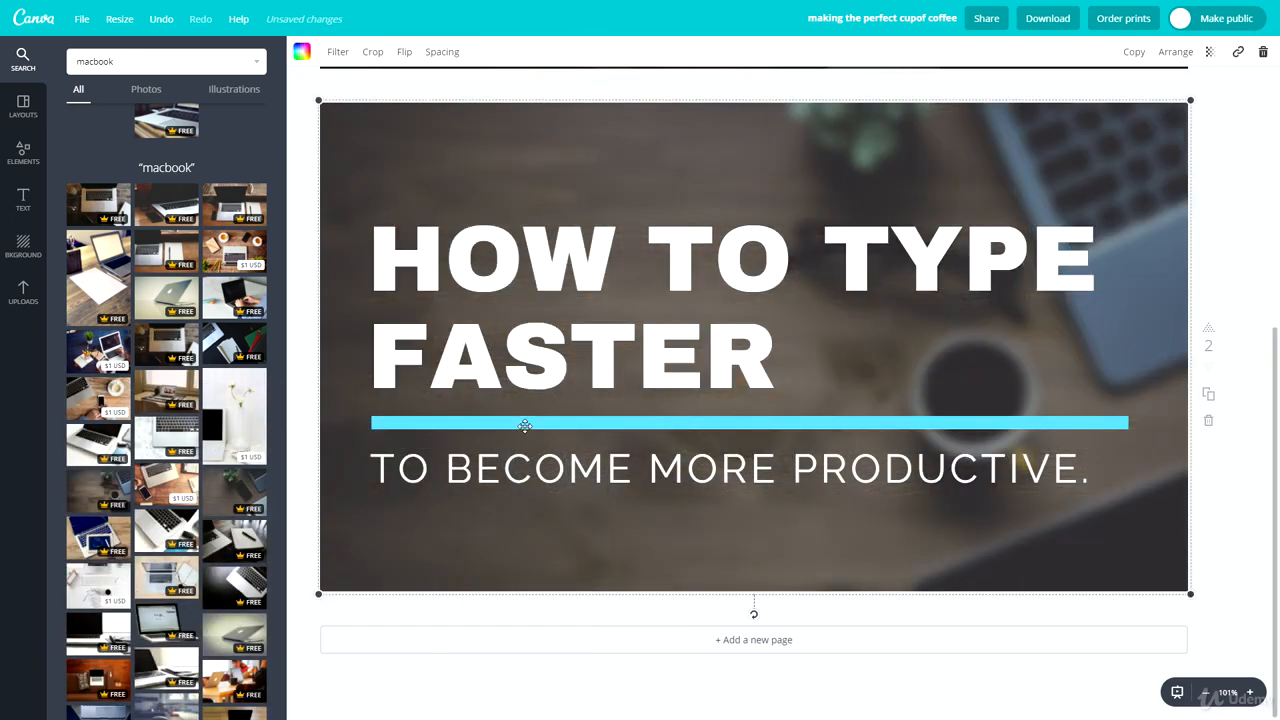
left_click(1258, 205)
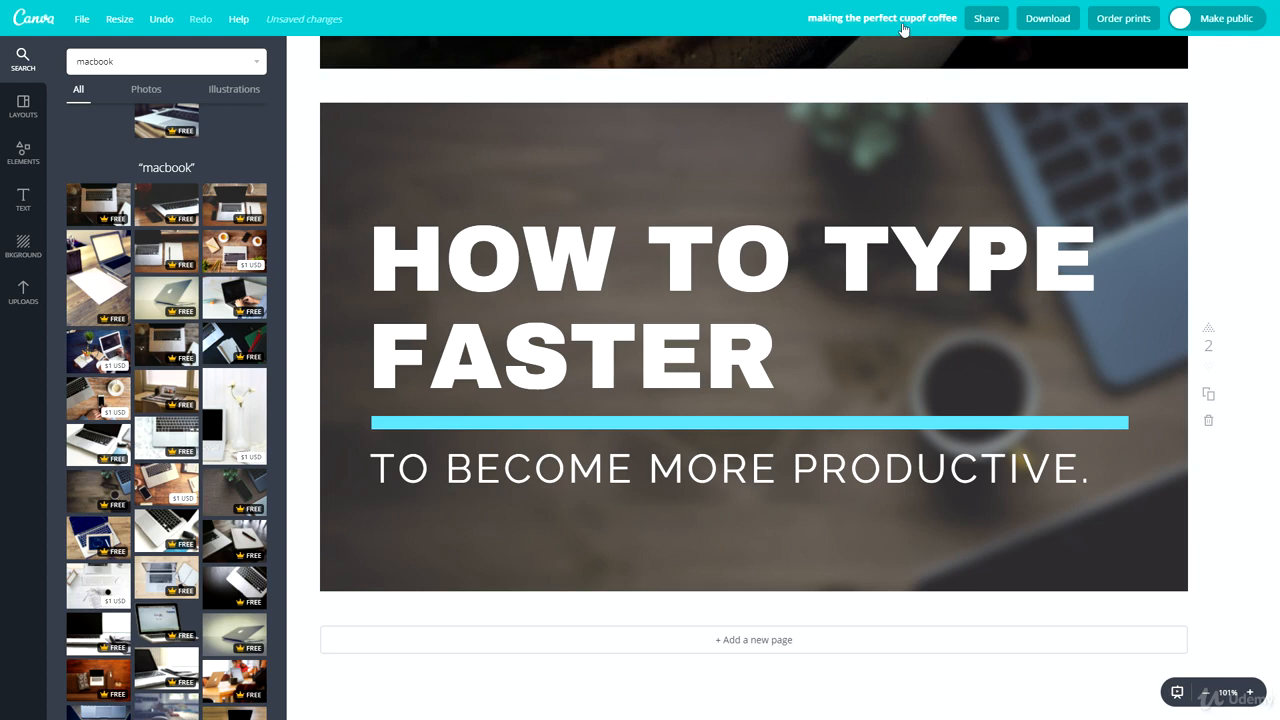
- Delete the "The Top Ten Music Videos" page and rename the design as "typefaster"
scroll(787, 312, "up", 5)
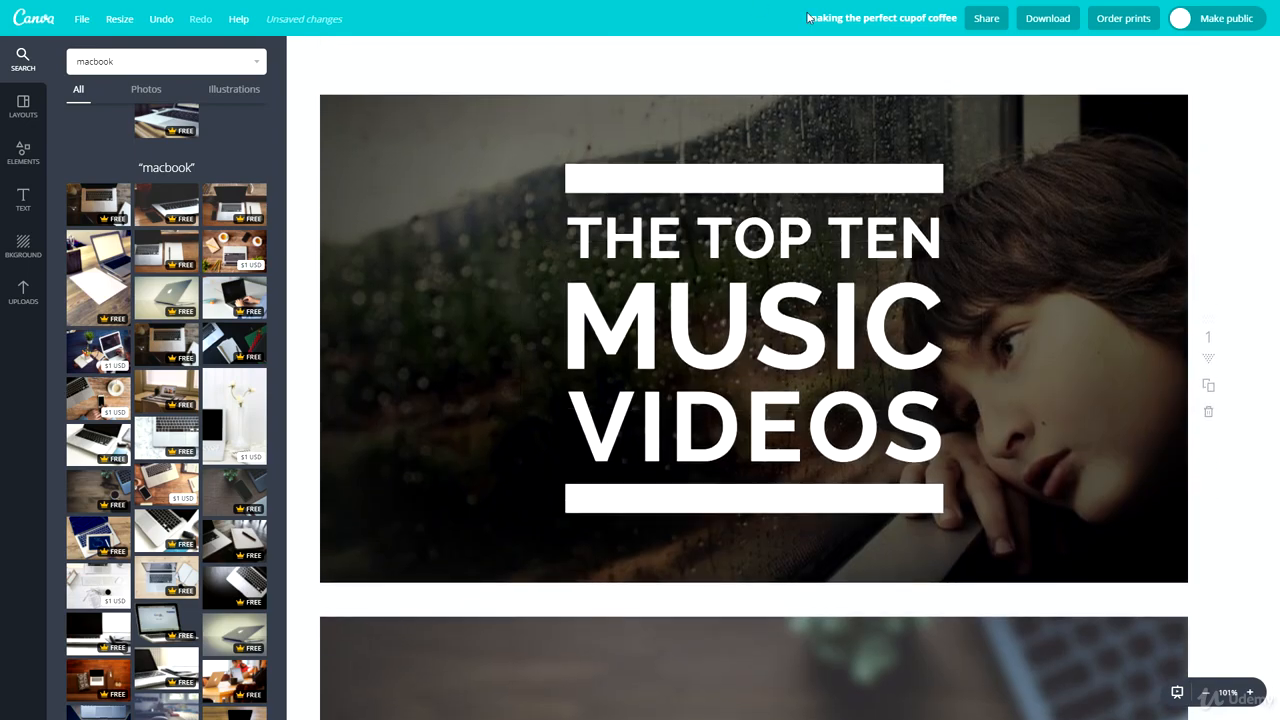
left_click(1212, 416)
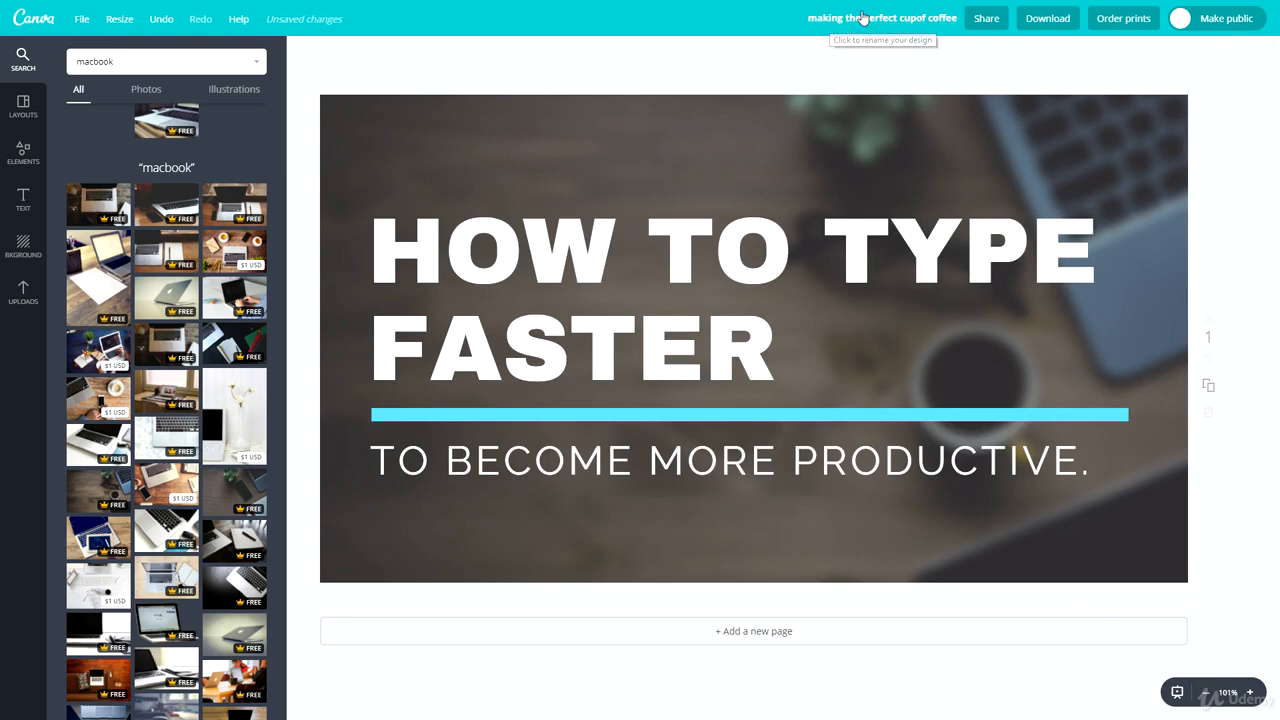
left_click(862, 18)
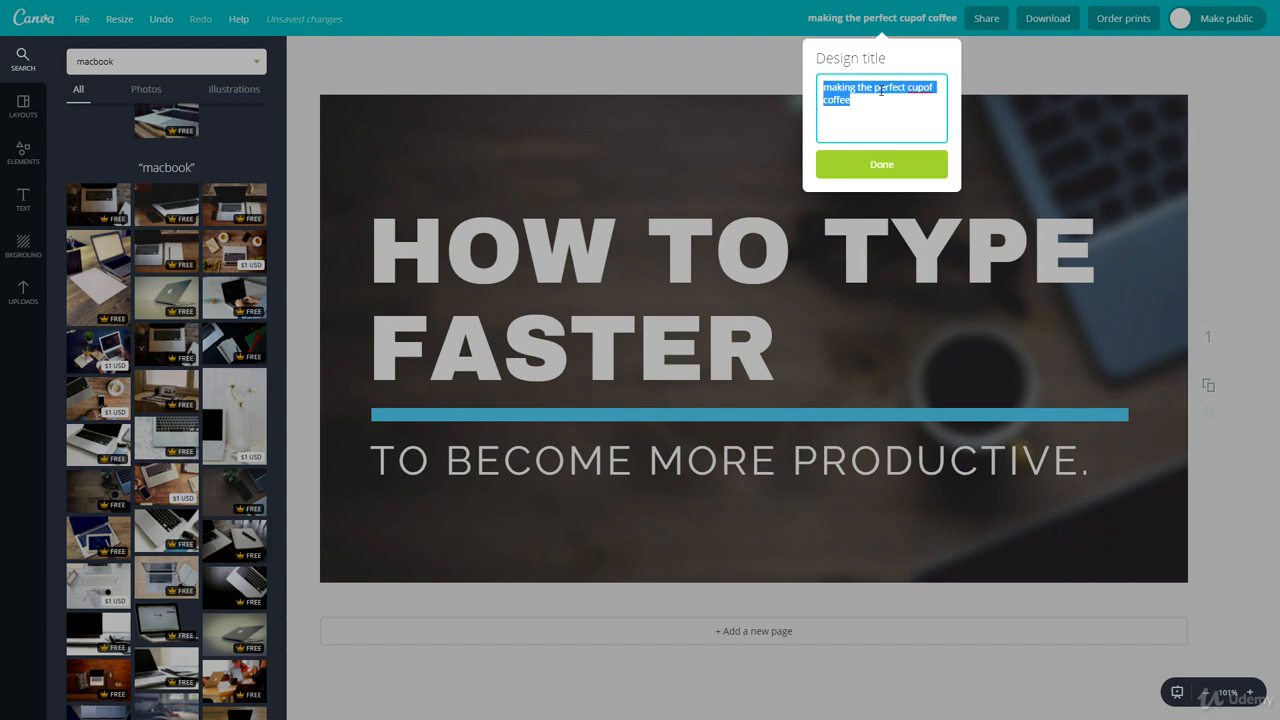
type("how")
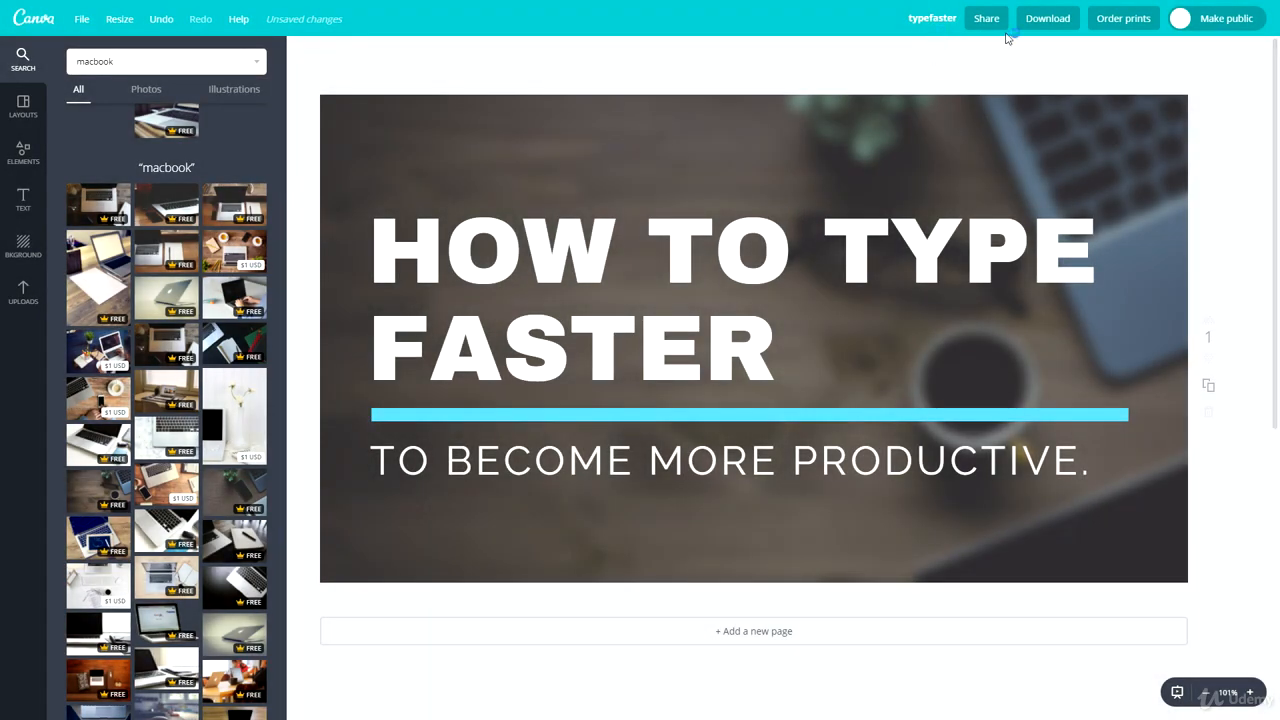
- Choose JPG as the download file type and close the download options without downloading
left_click(1038, 20)
left_click(1037, 92)
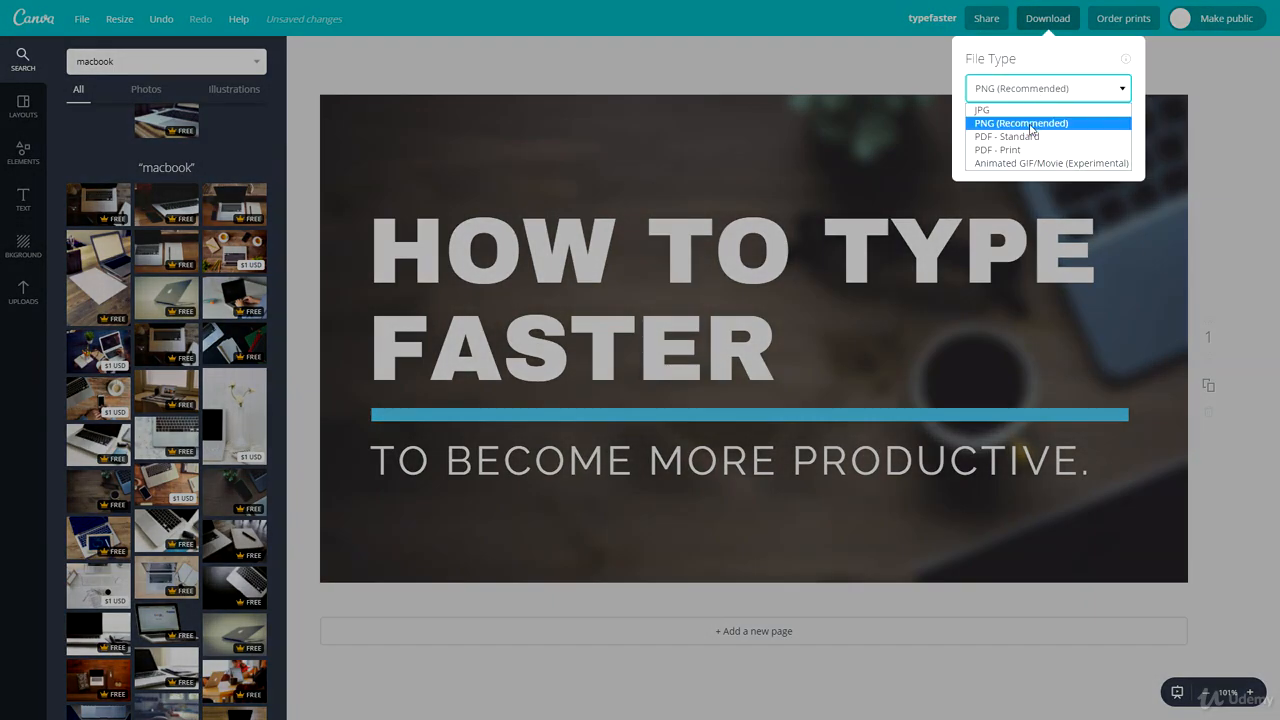
left_click(1030, 122)
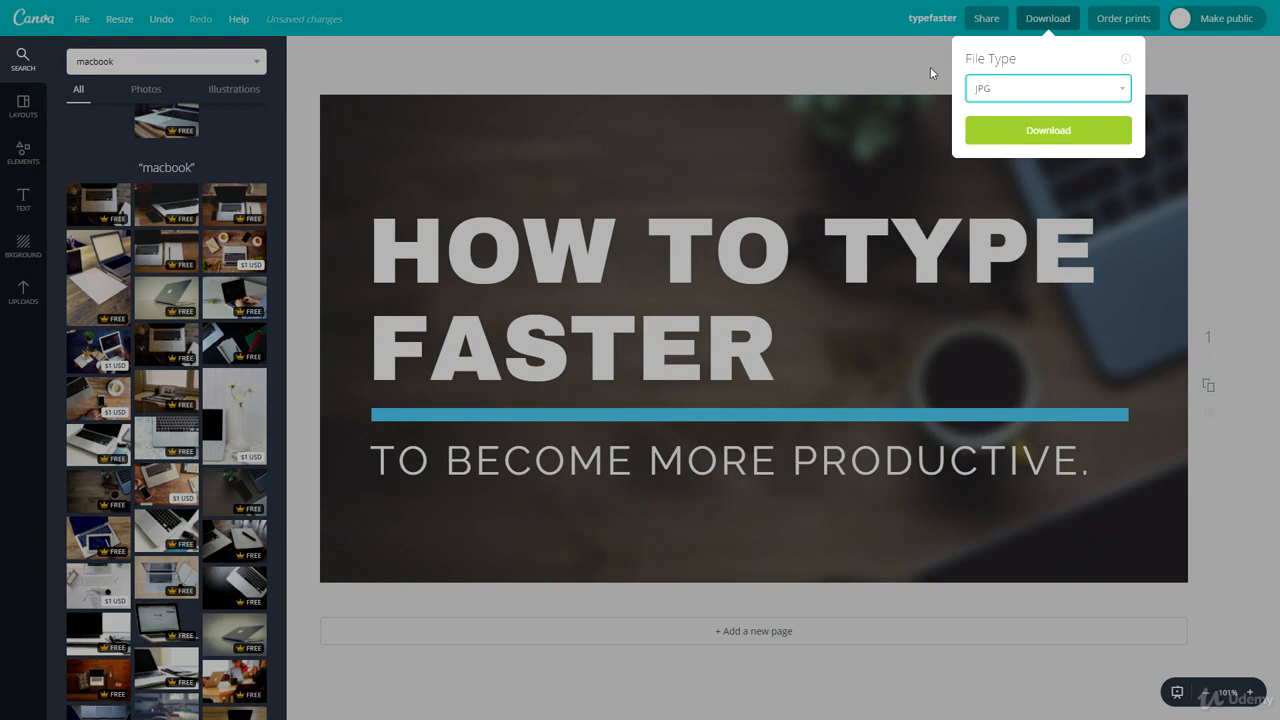
left_click(875, 56)
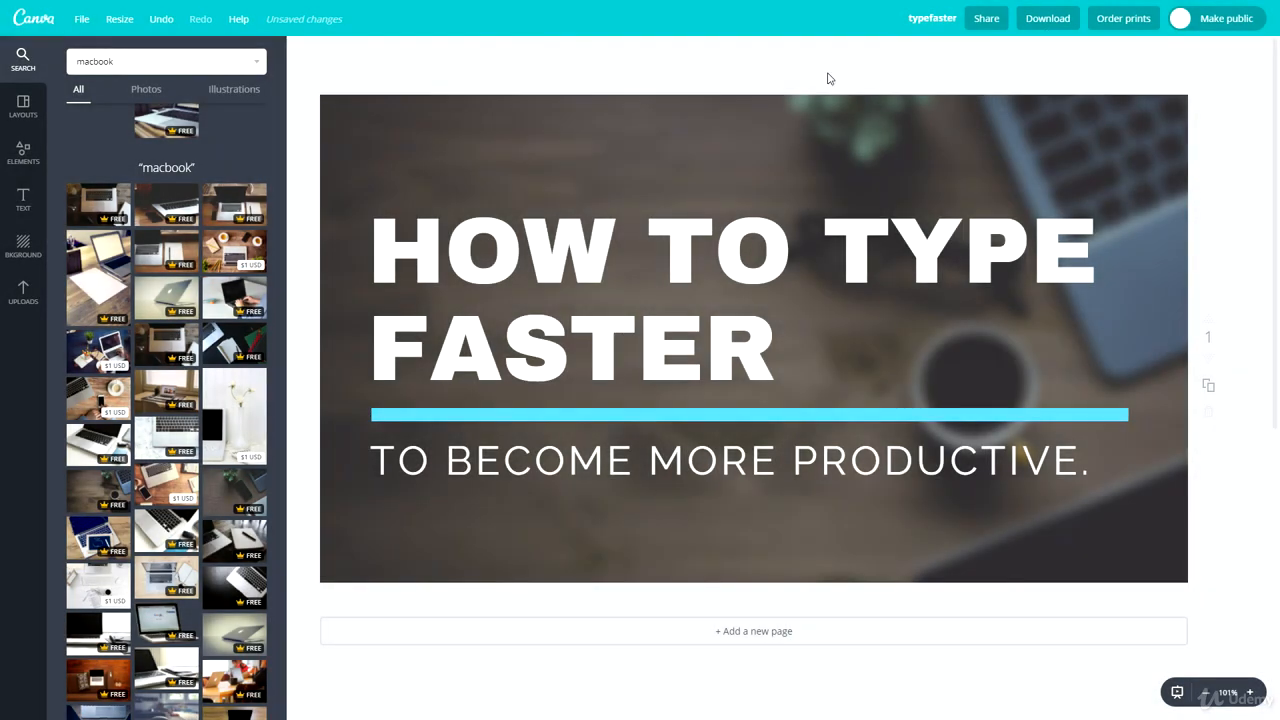